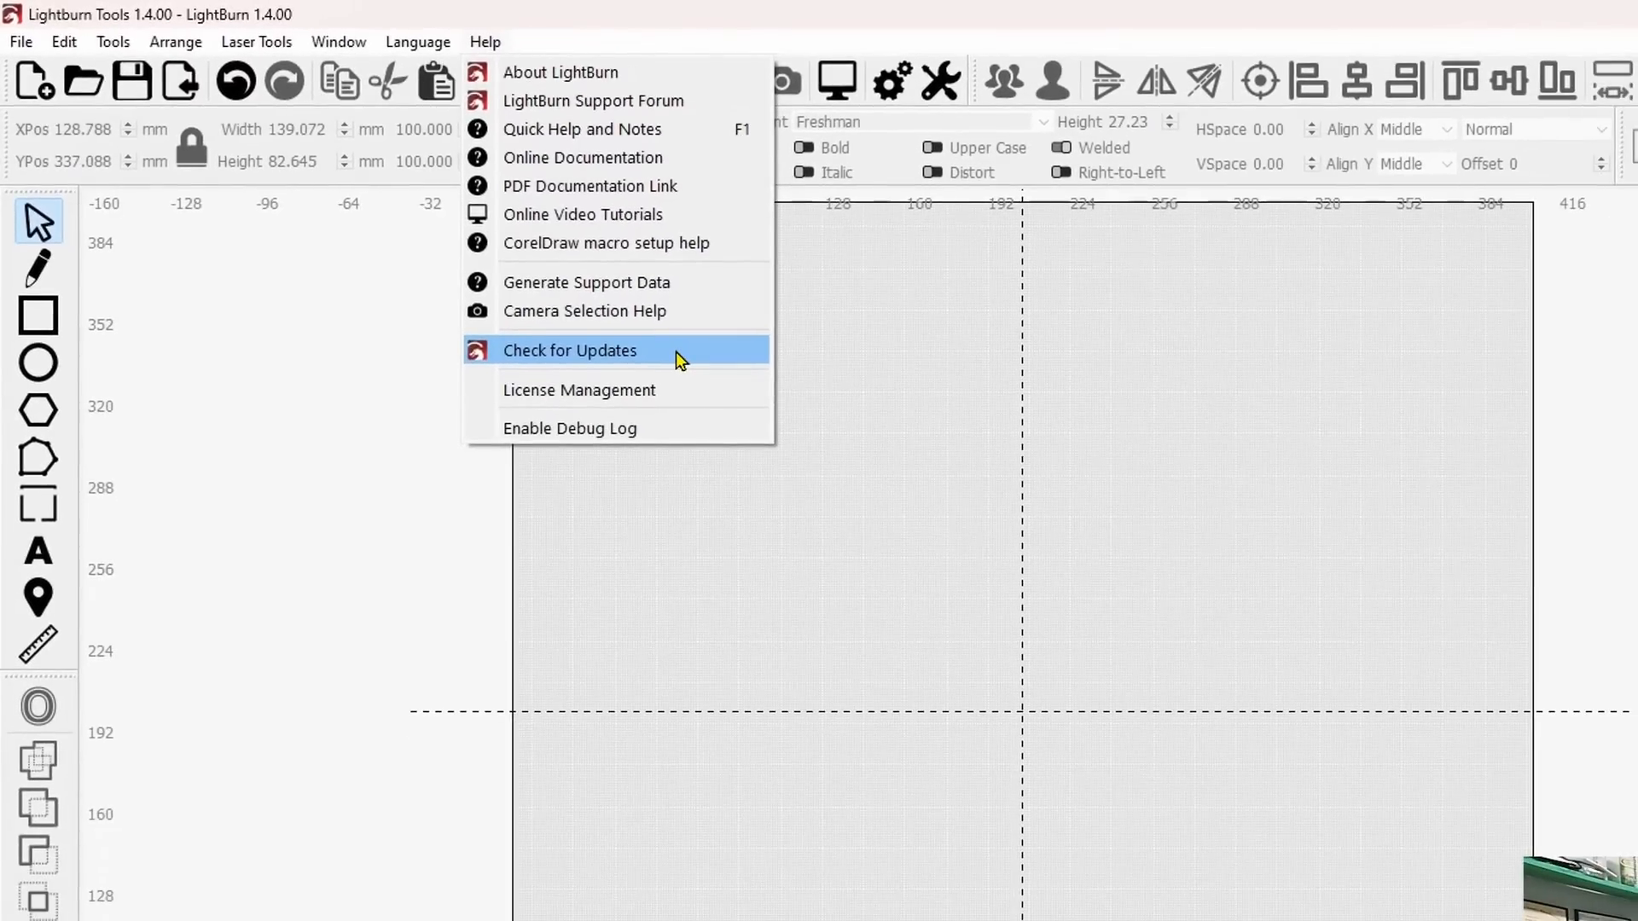
Check for program updates and close the version notice
click(675, 351)
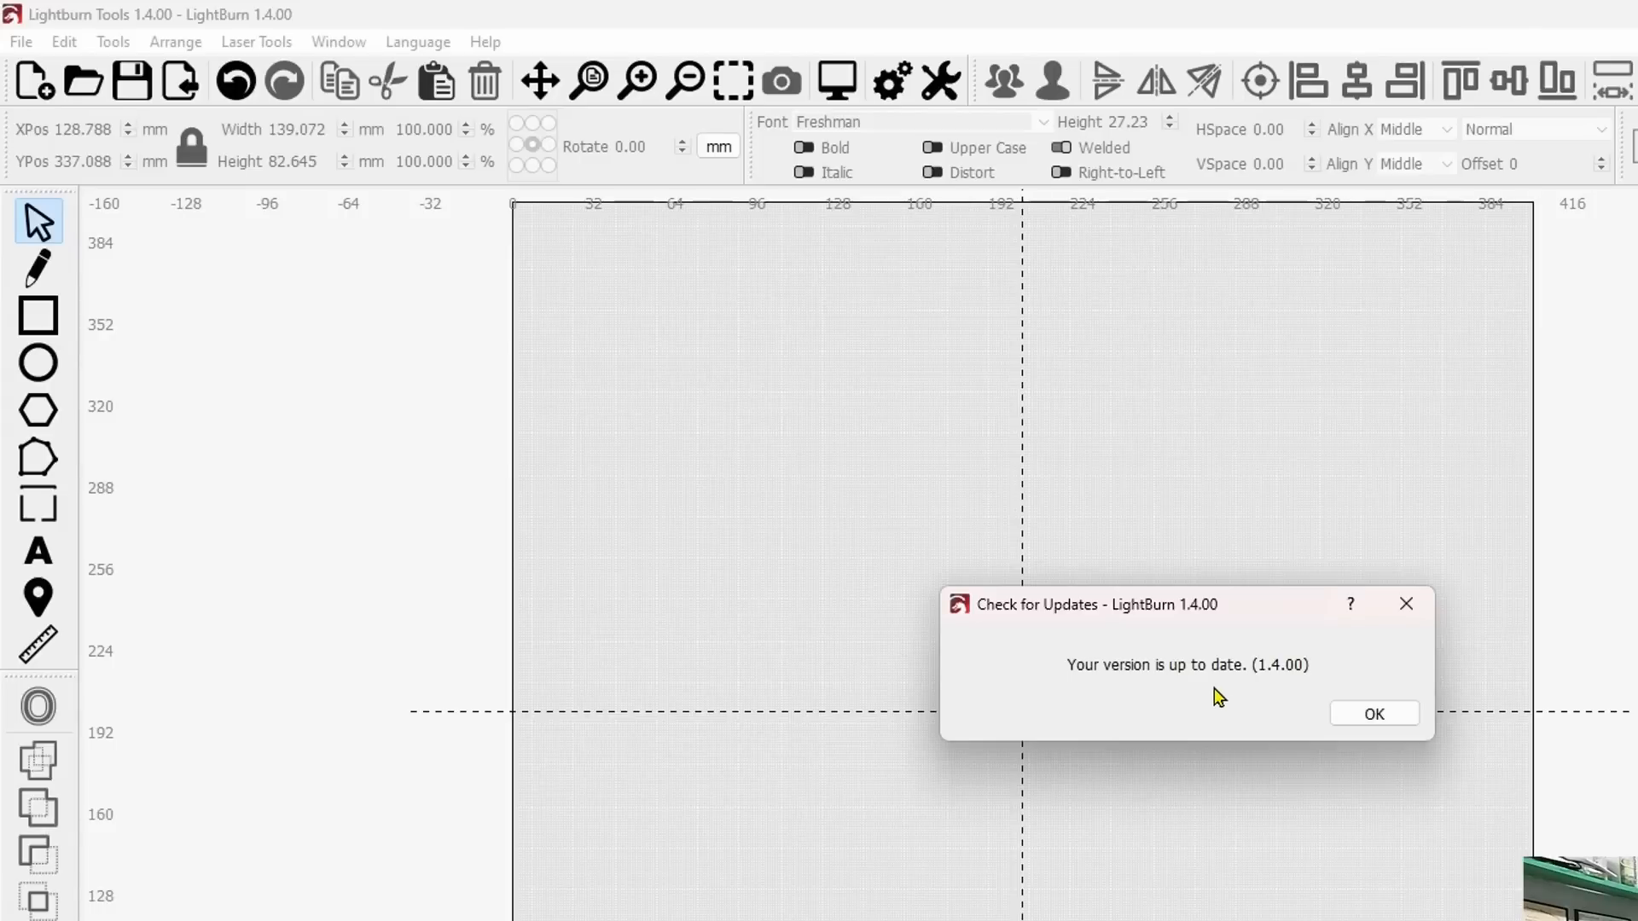
click(1374, 715)
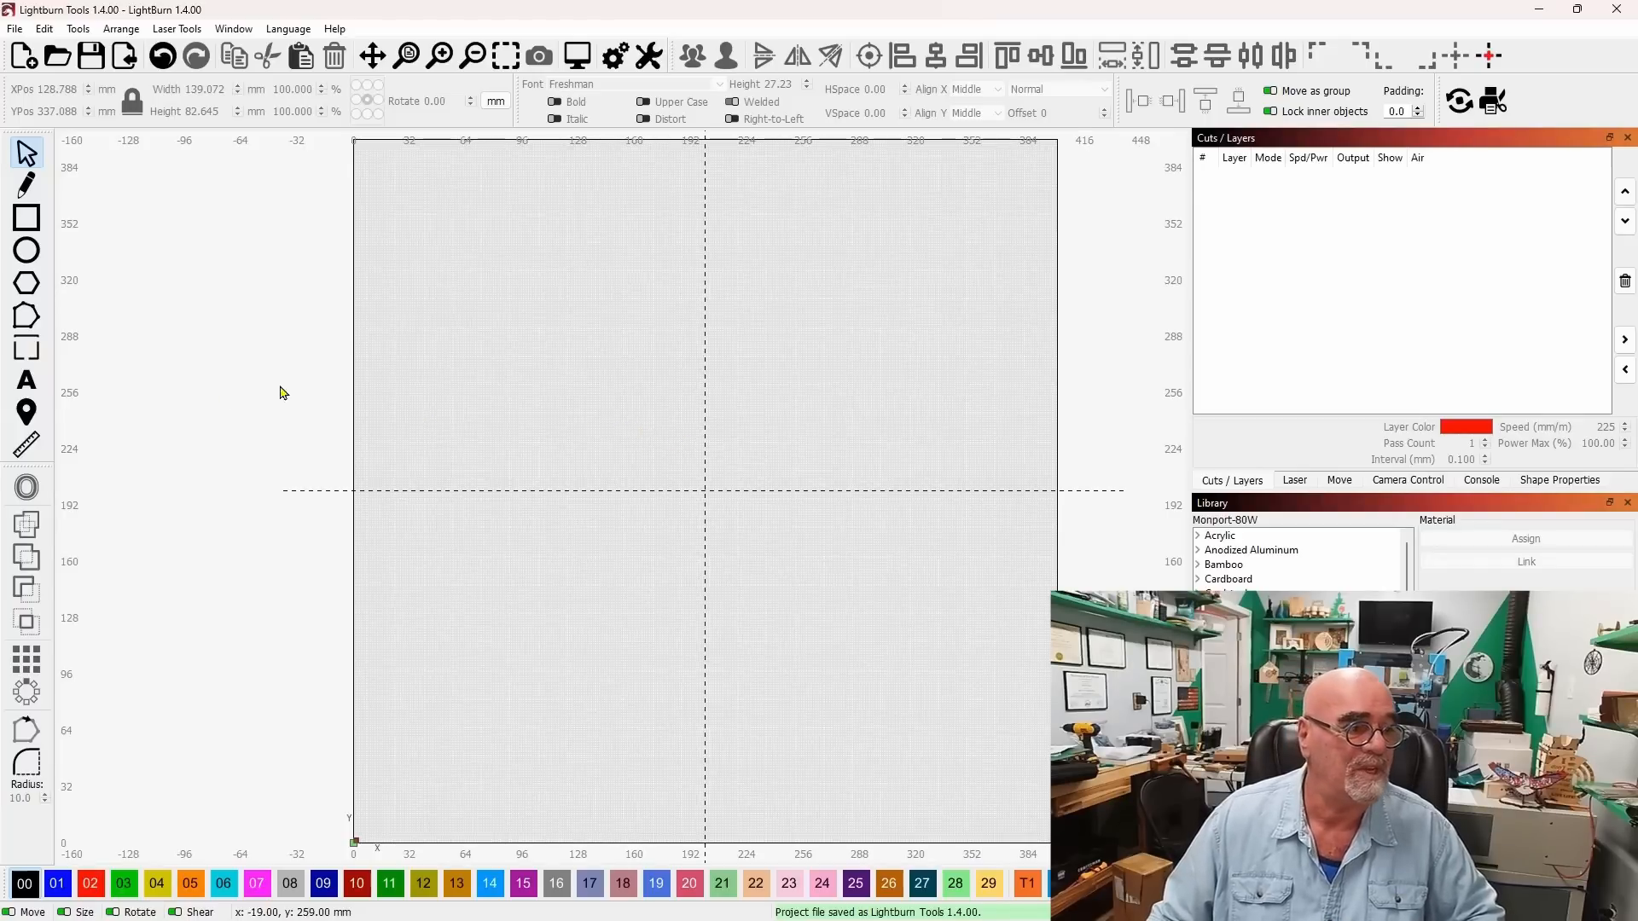
Add the text "TEXT" in the upper-left part of the work area and set its layer mode to Fill
click(26, 381)
click(582, 373)
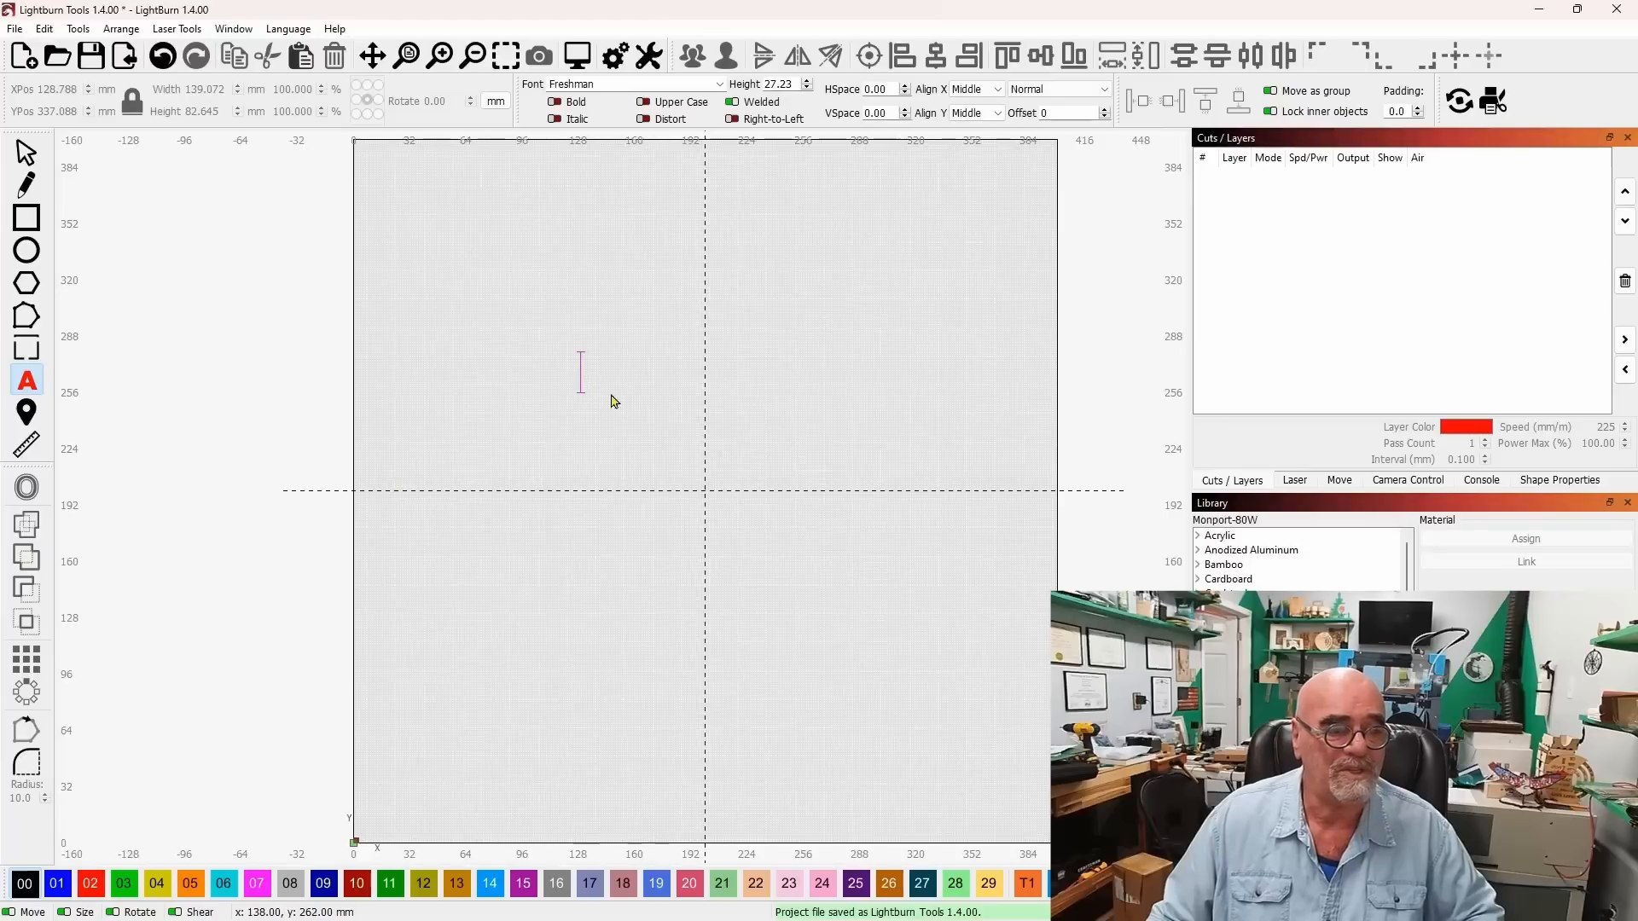
text(TEXT)
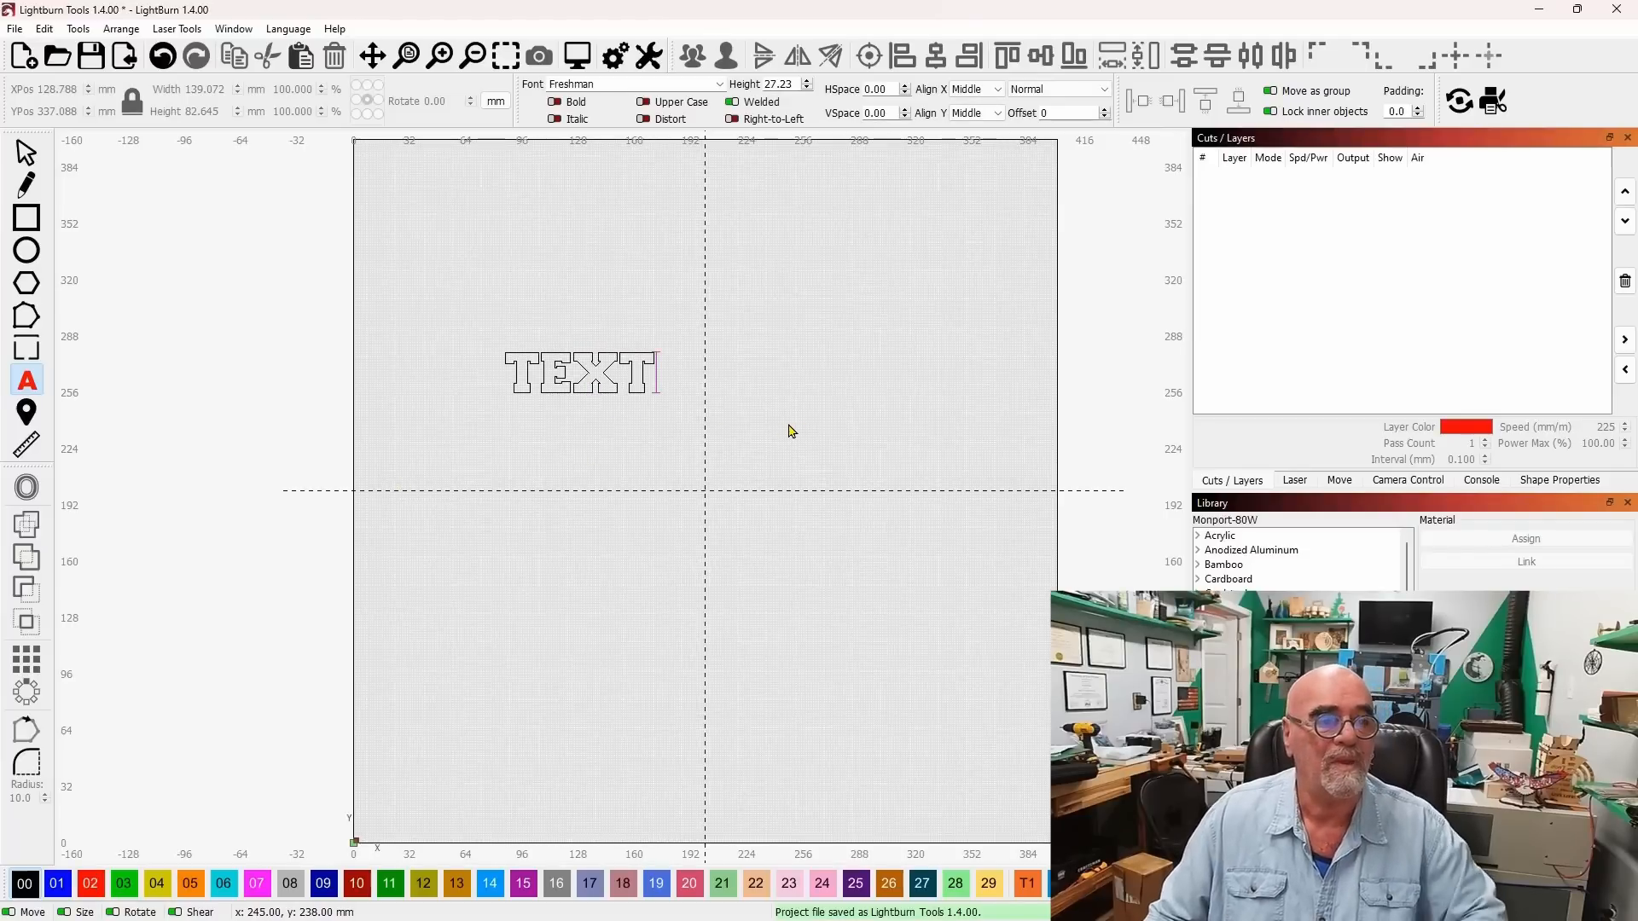
click(26, 154)
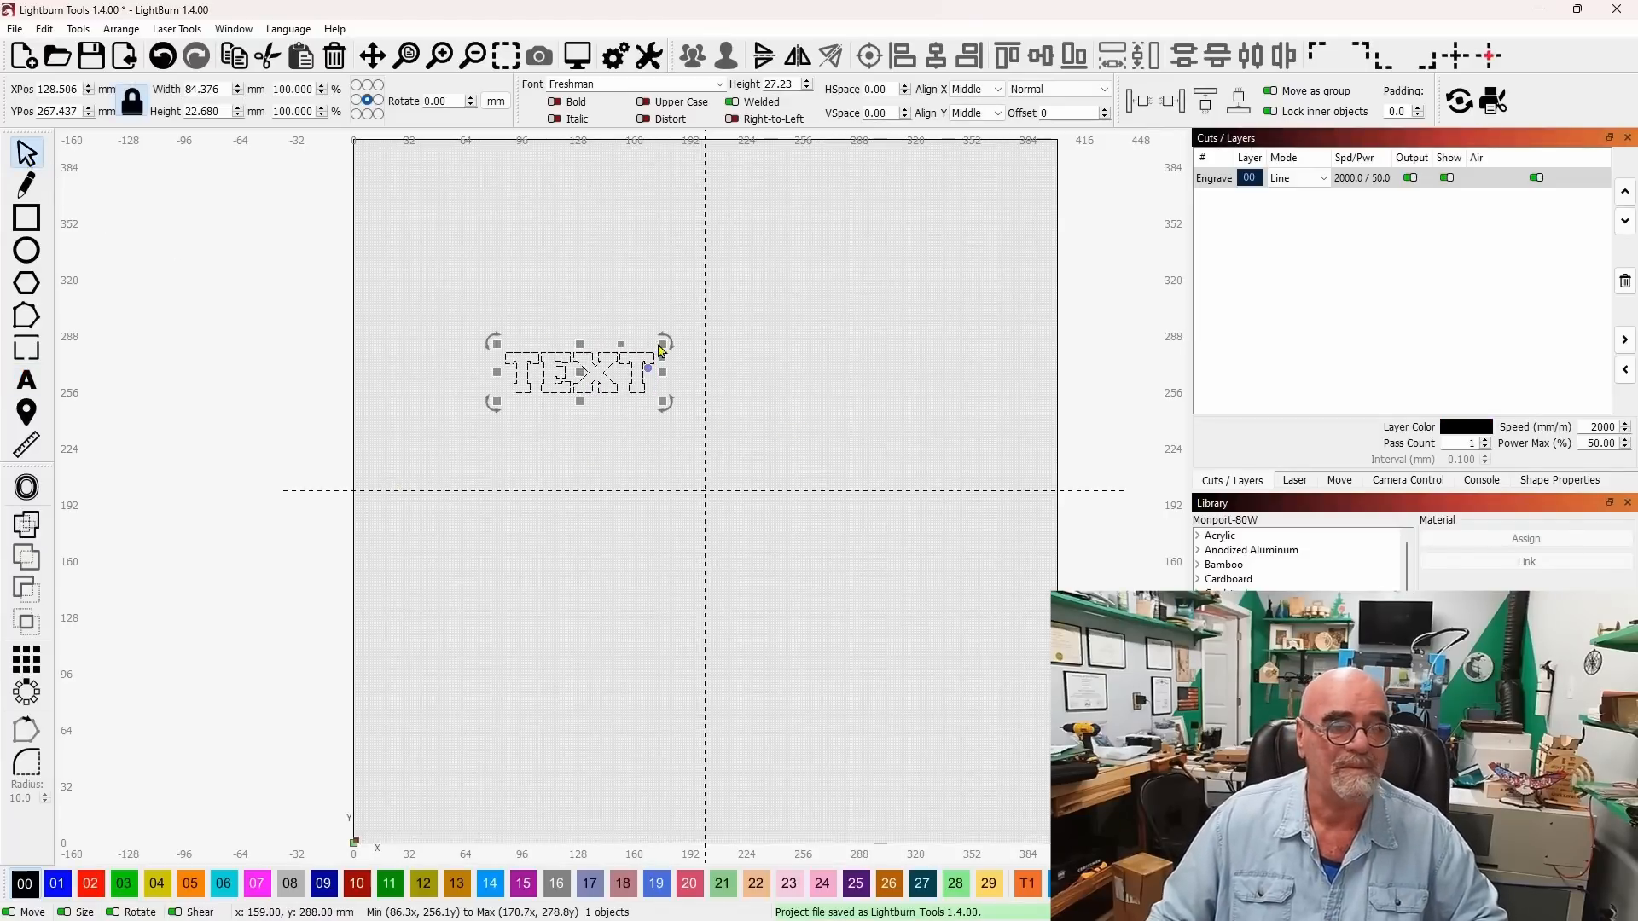
click(1297, 177)
click(1283, 205)
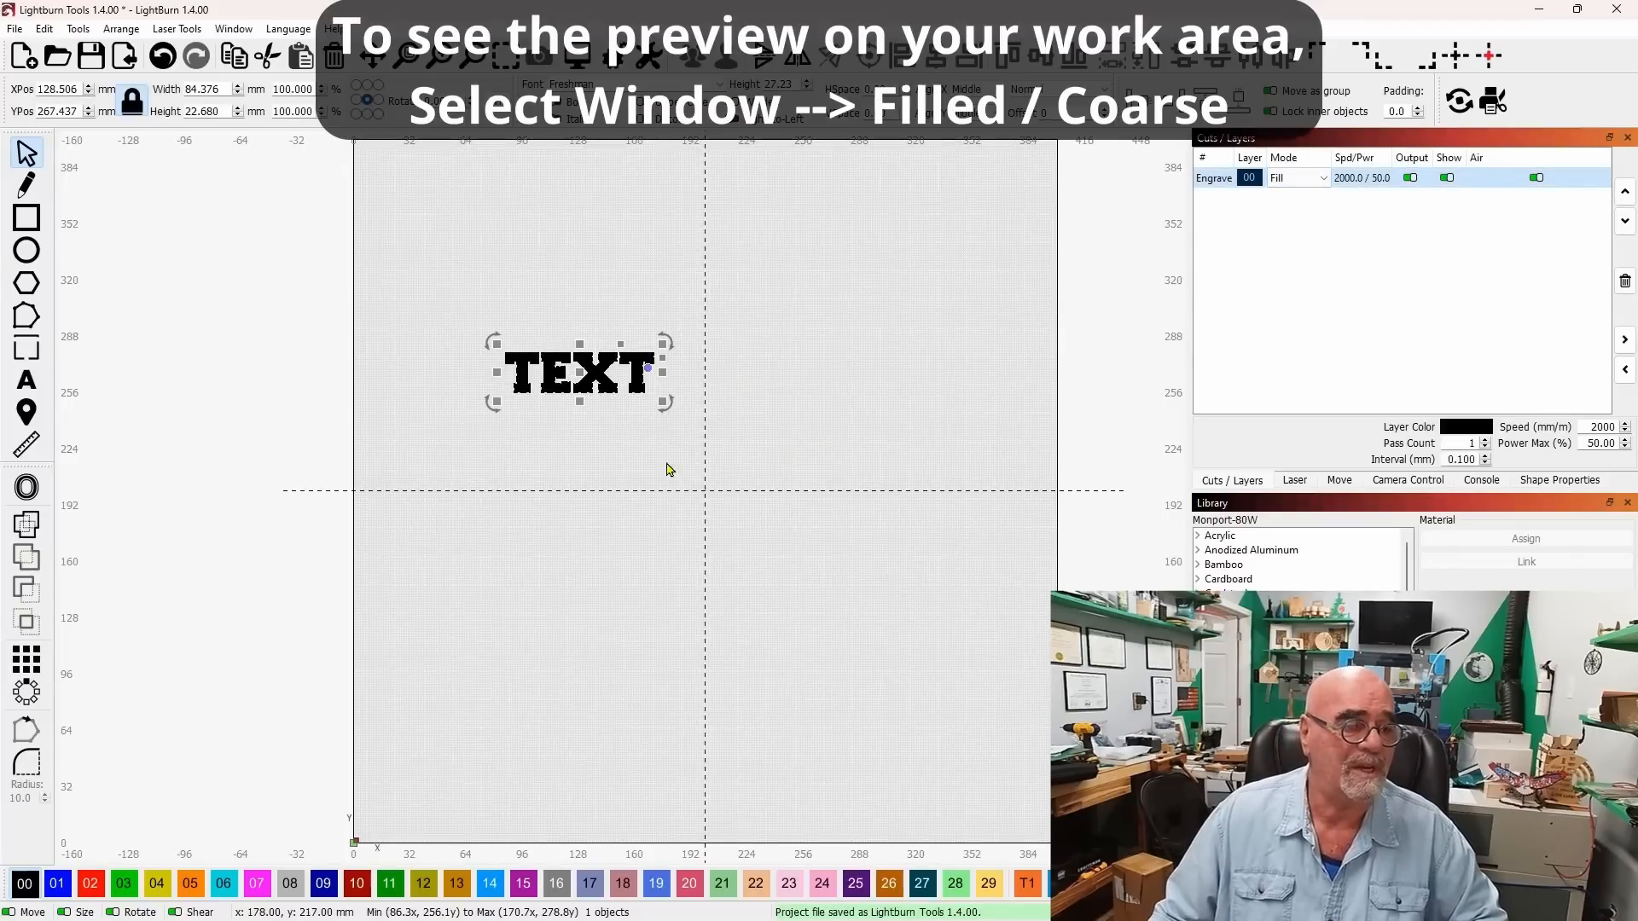
Offset the text outward by 0.91 mm with round corners, and shift the resulting outline about 1.4 mm right and 0.4 mm down
scroll(643, 454, up, 2)
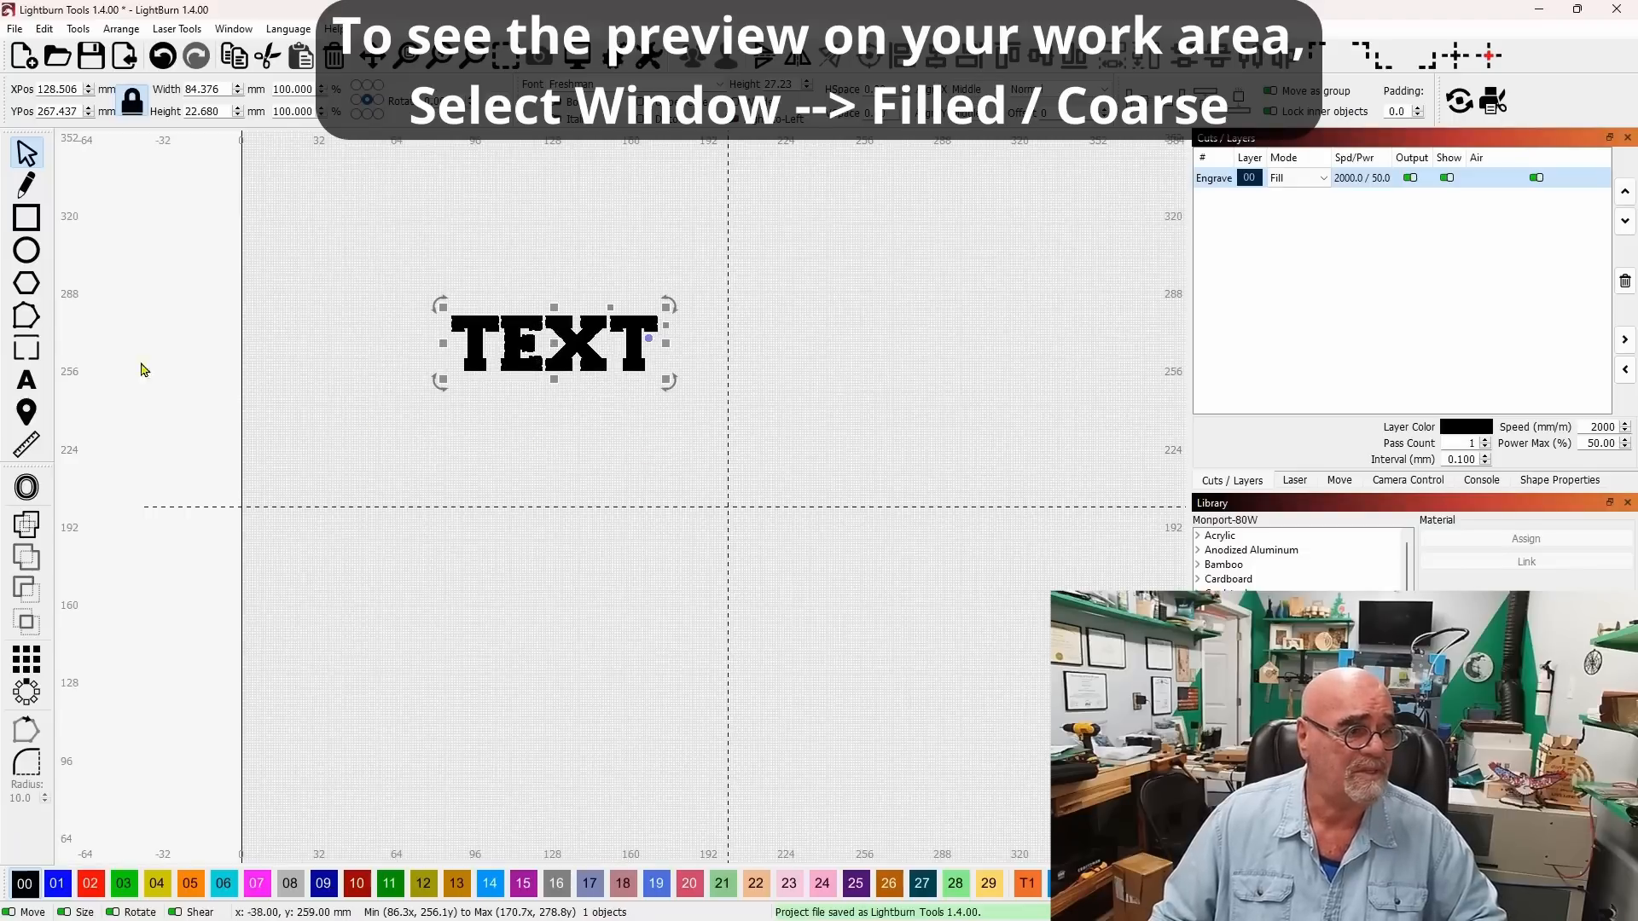
click(28, 489)
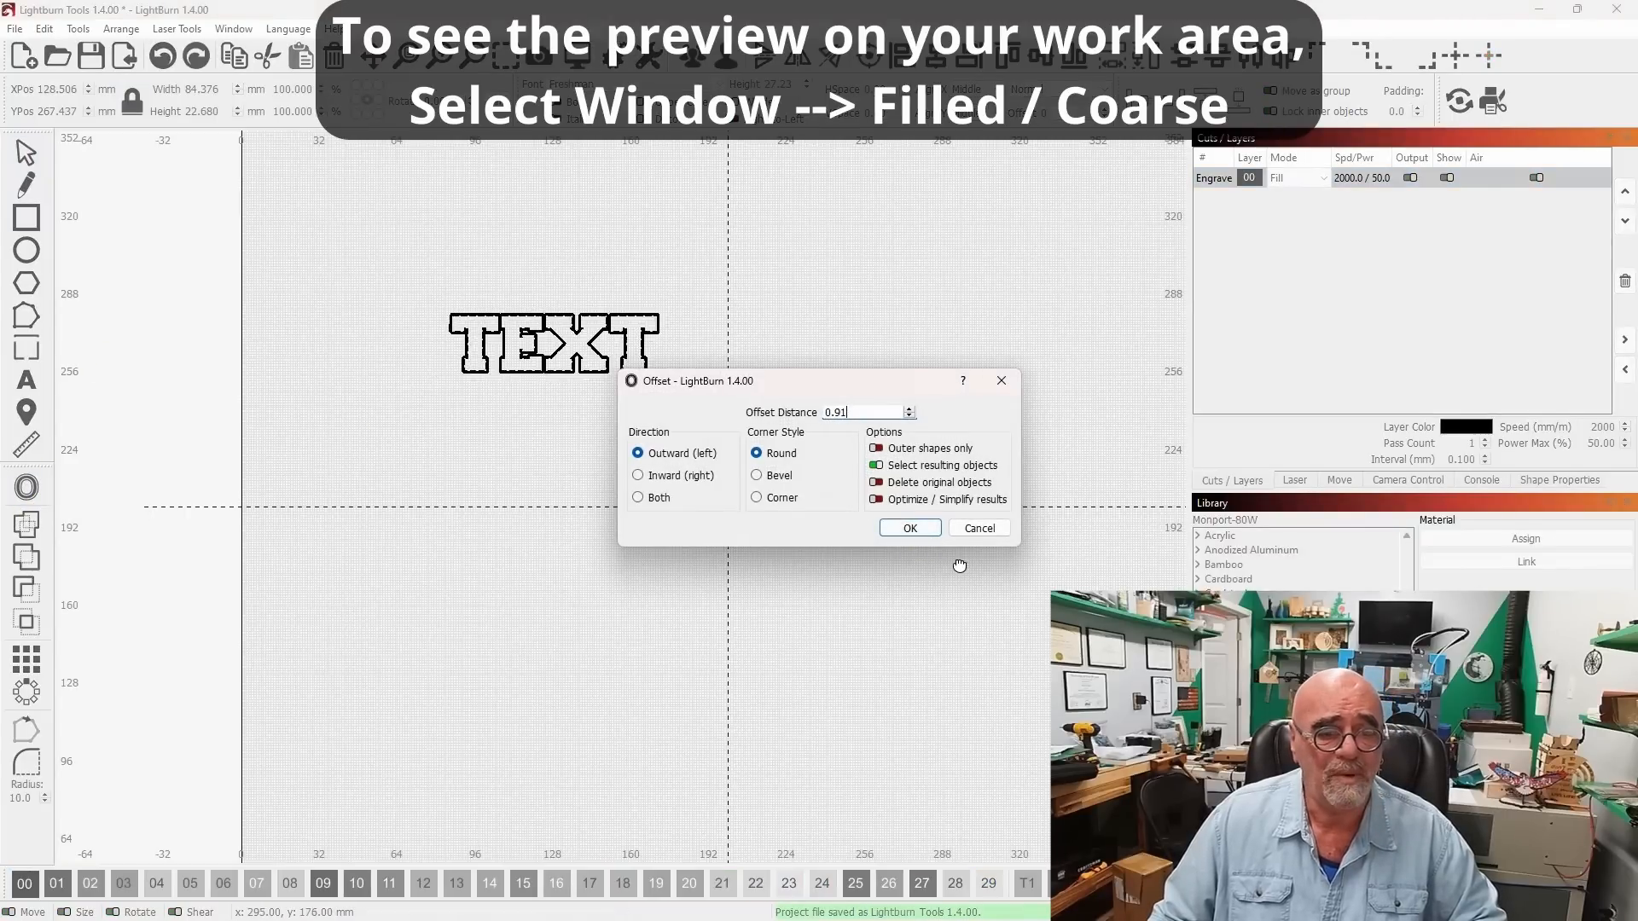
click(910, 529)
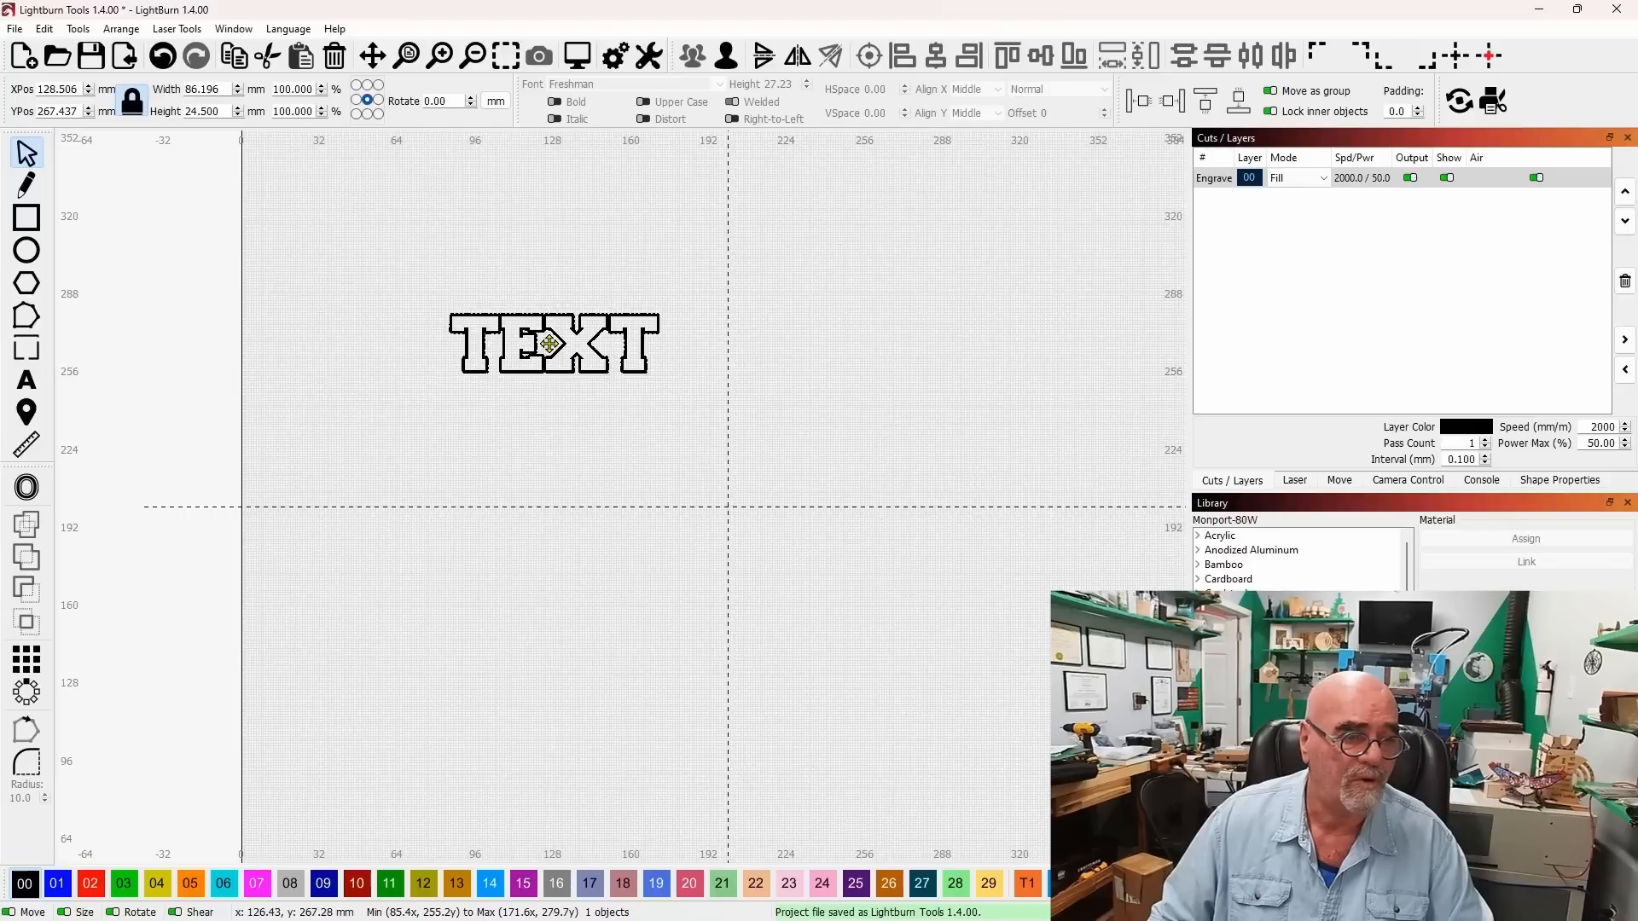
drag(549, 343, 554, 344)
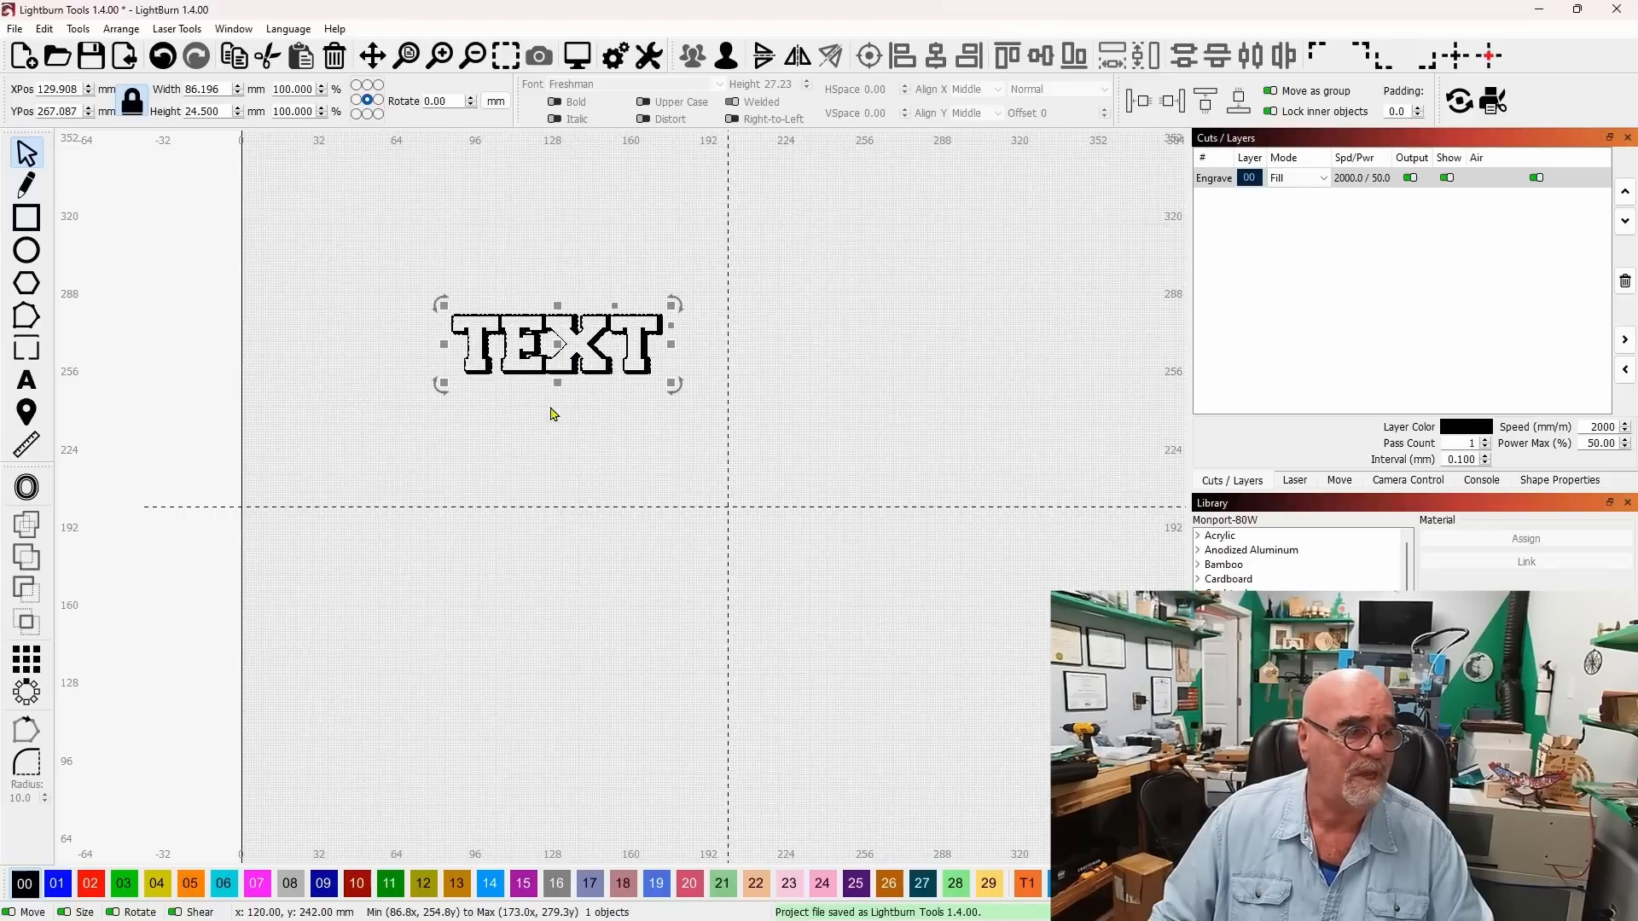
Offset the shifted outline outward by 0.91 mm with round corners, and offset the resulting outline outward by the same distance
click(28, 487)
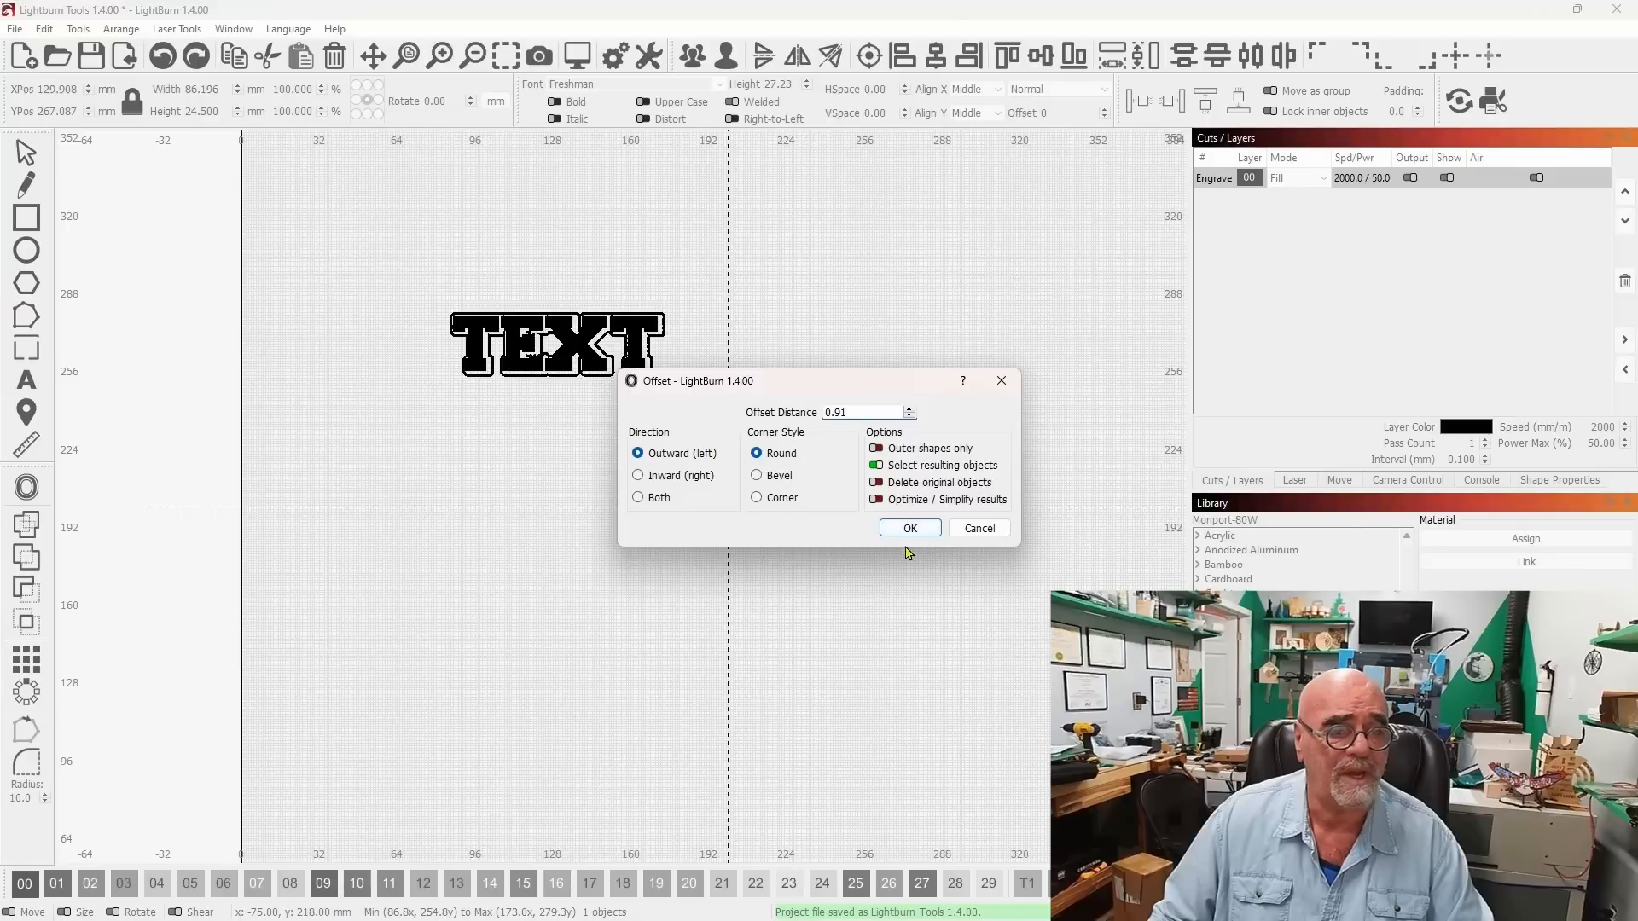
click(911, 529)
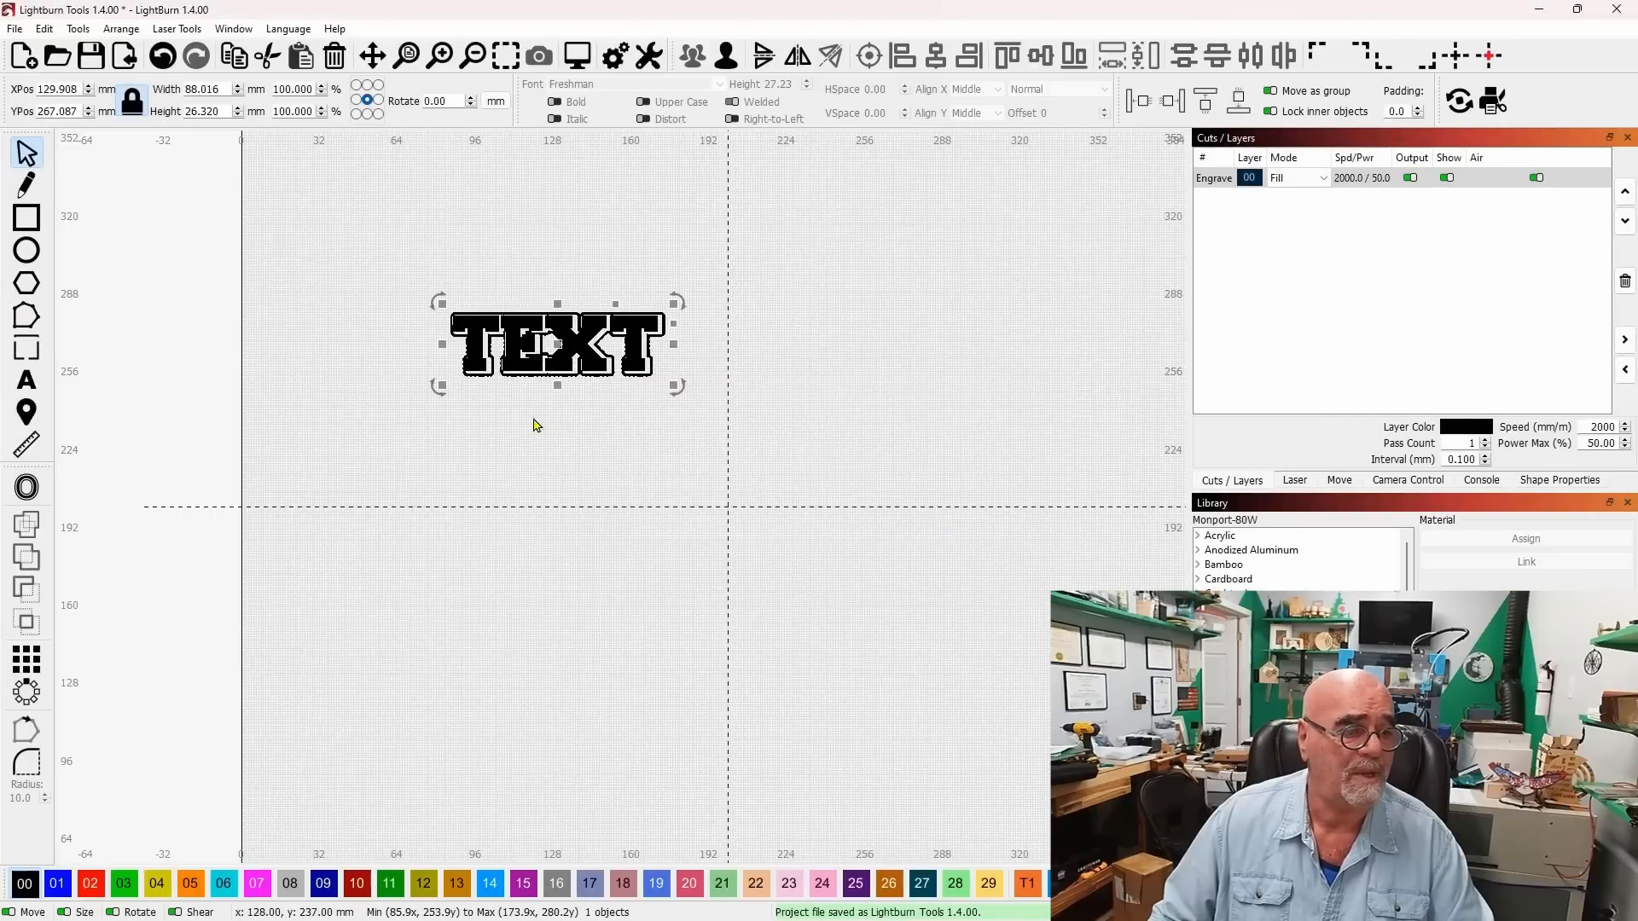
click(28, 487)
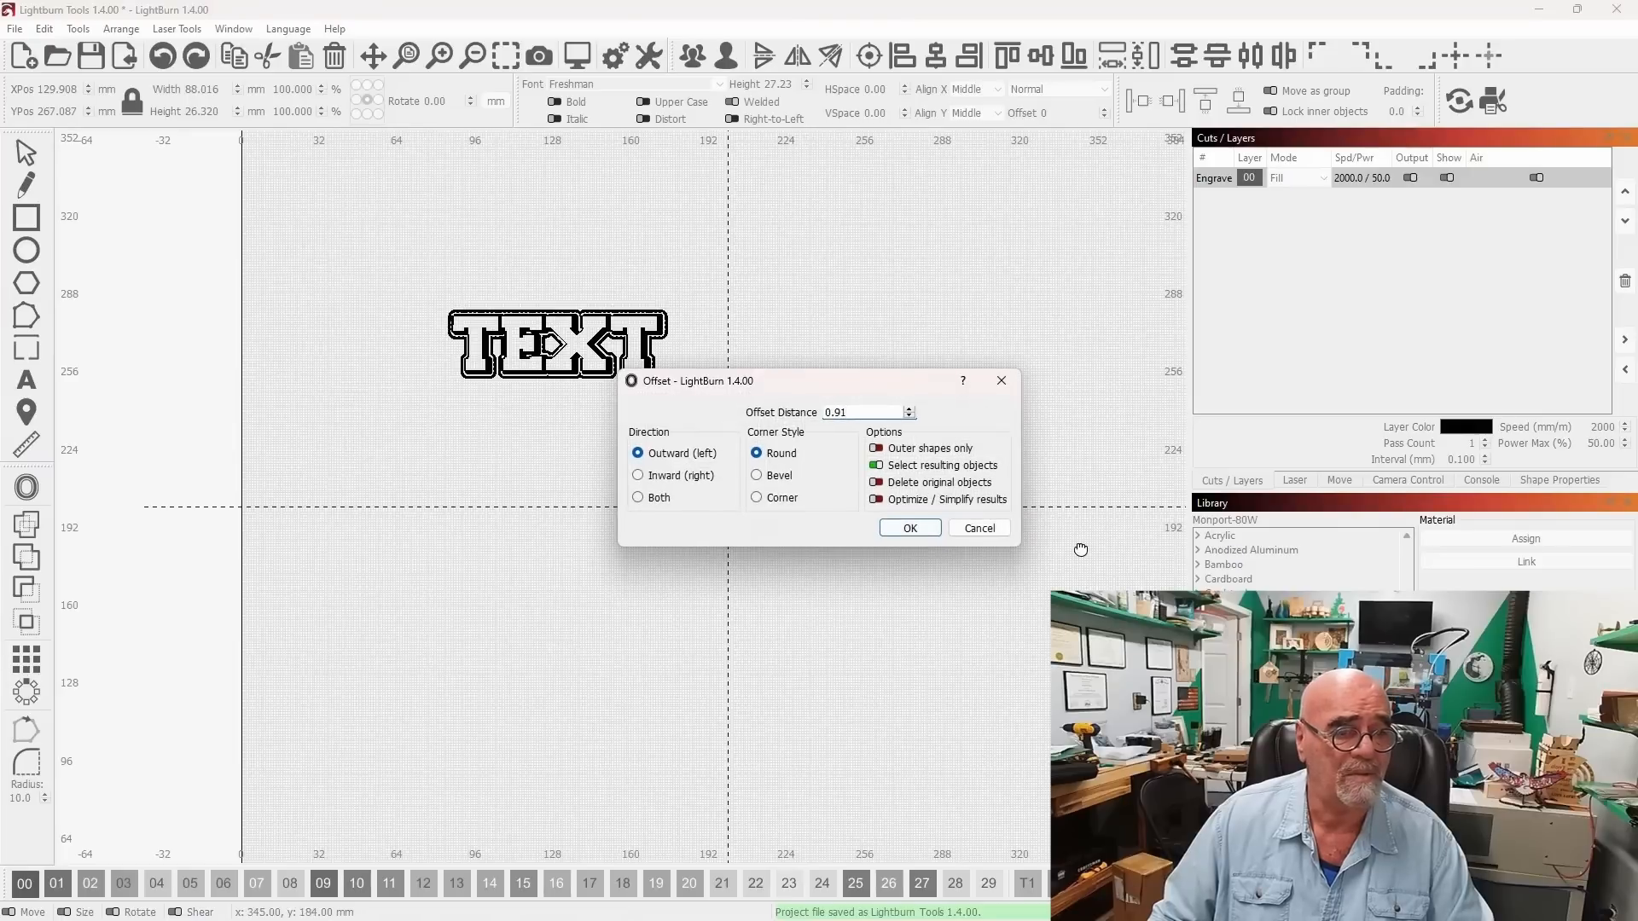
click(910, 528)
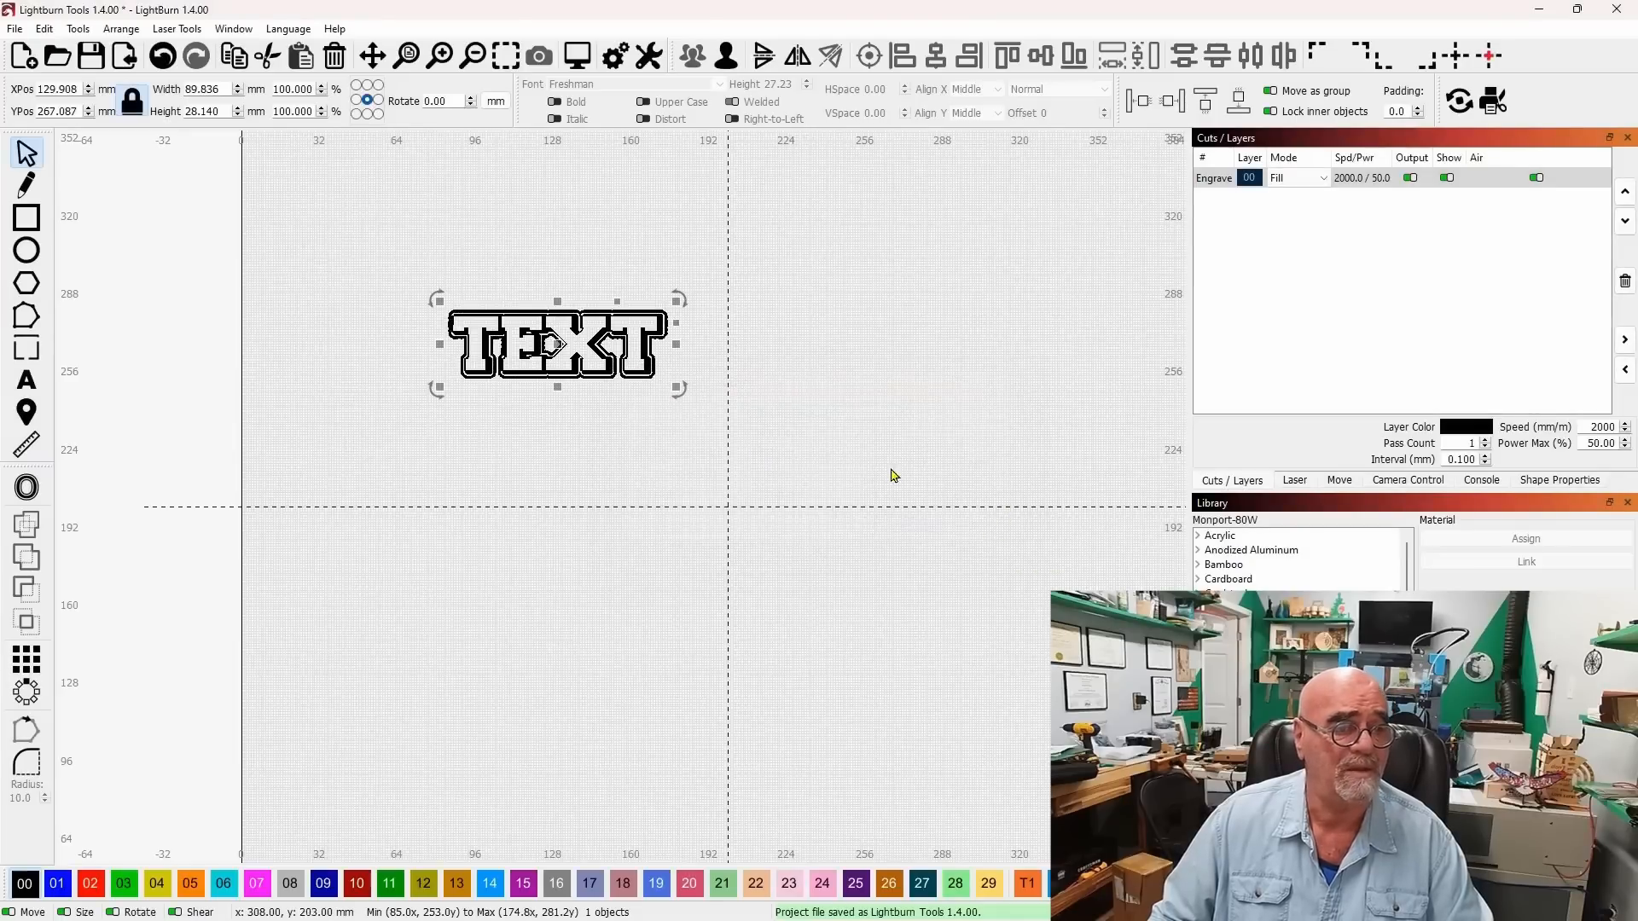
Shift the first offset outline around the text about 2.3 mm left and 0.5 mm down
scroll(597, 358, up, 2)
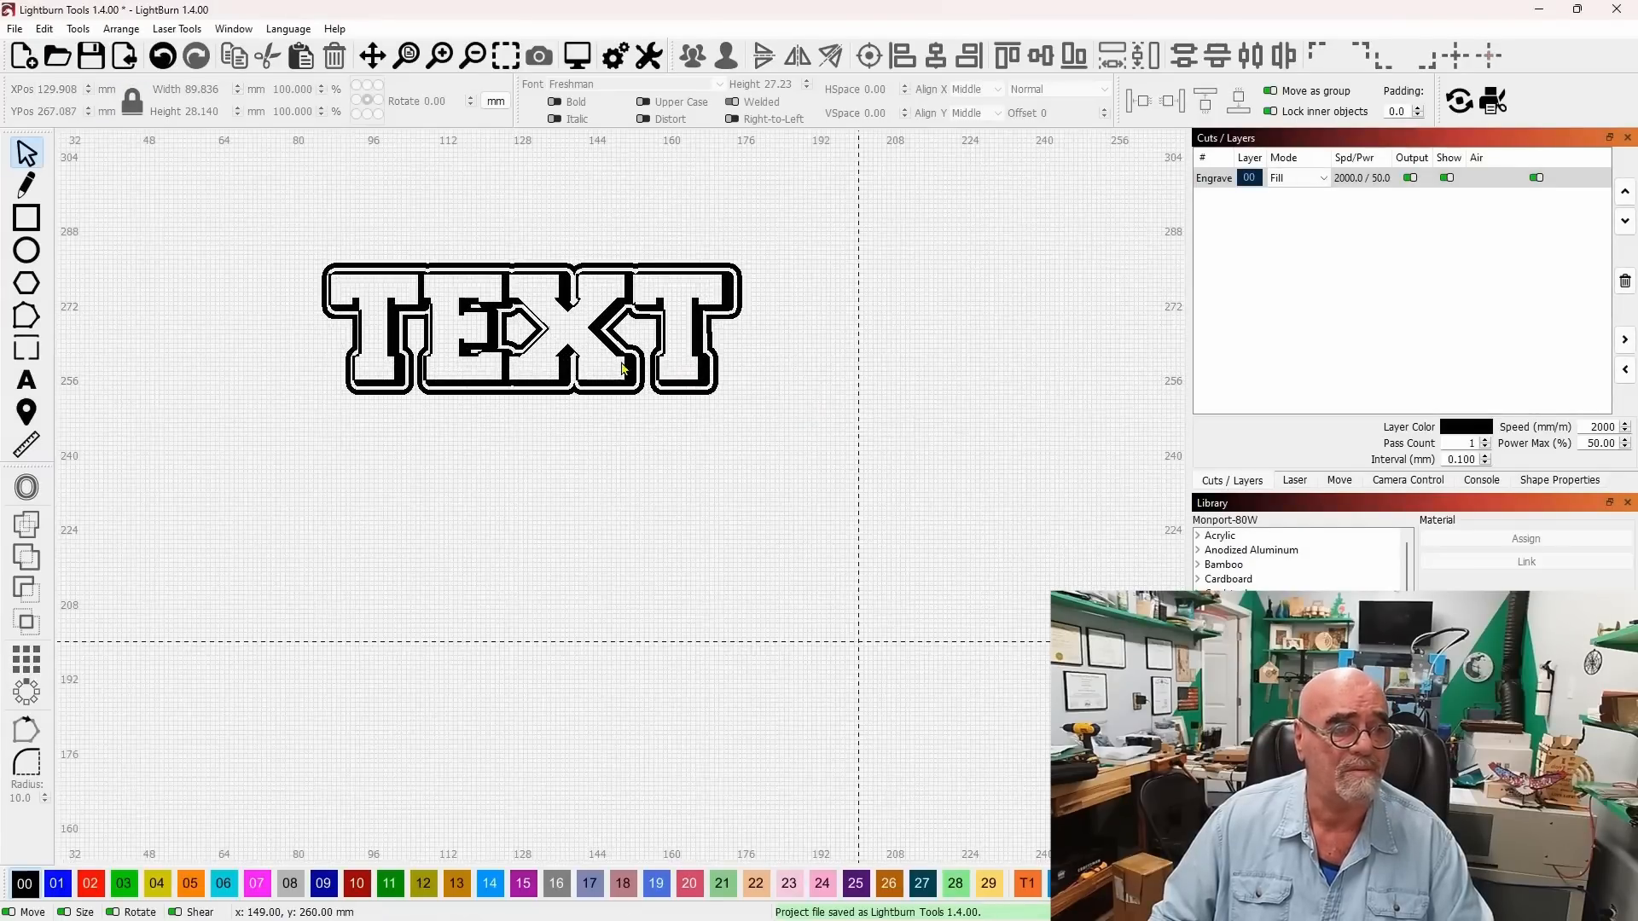
scroll(708, 380, down, 2)
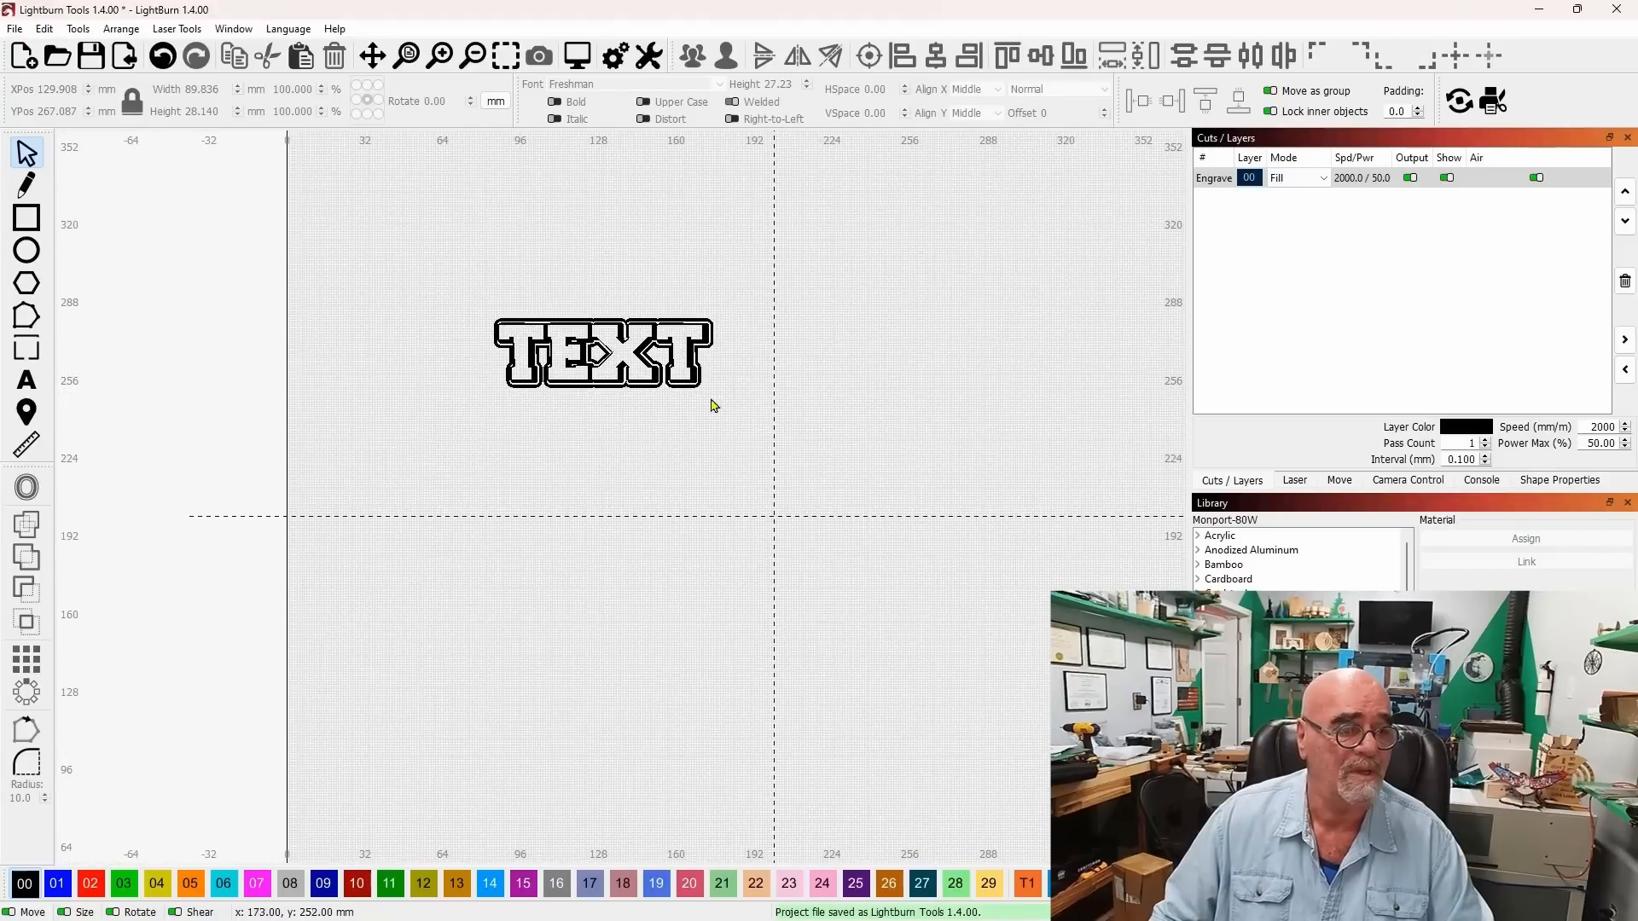
scroll(623, 401, up, 3)
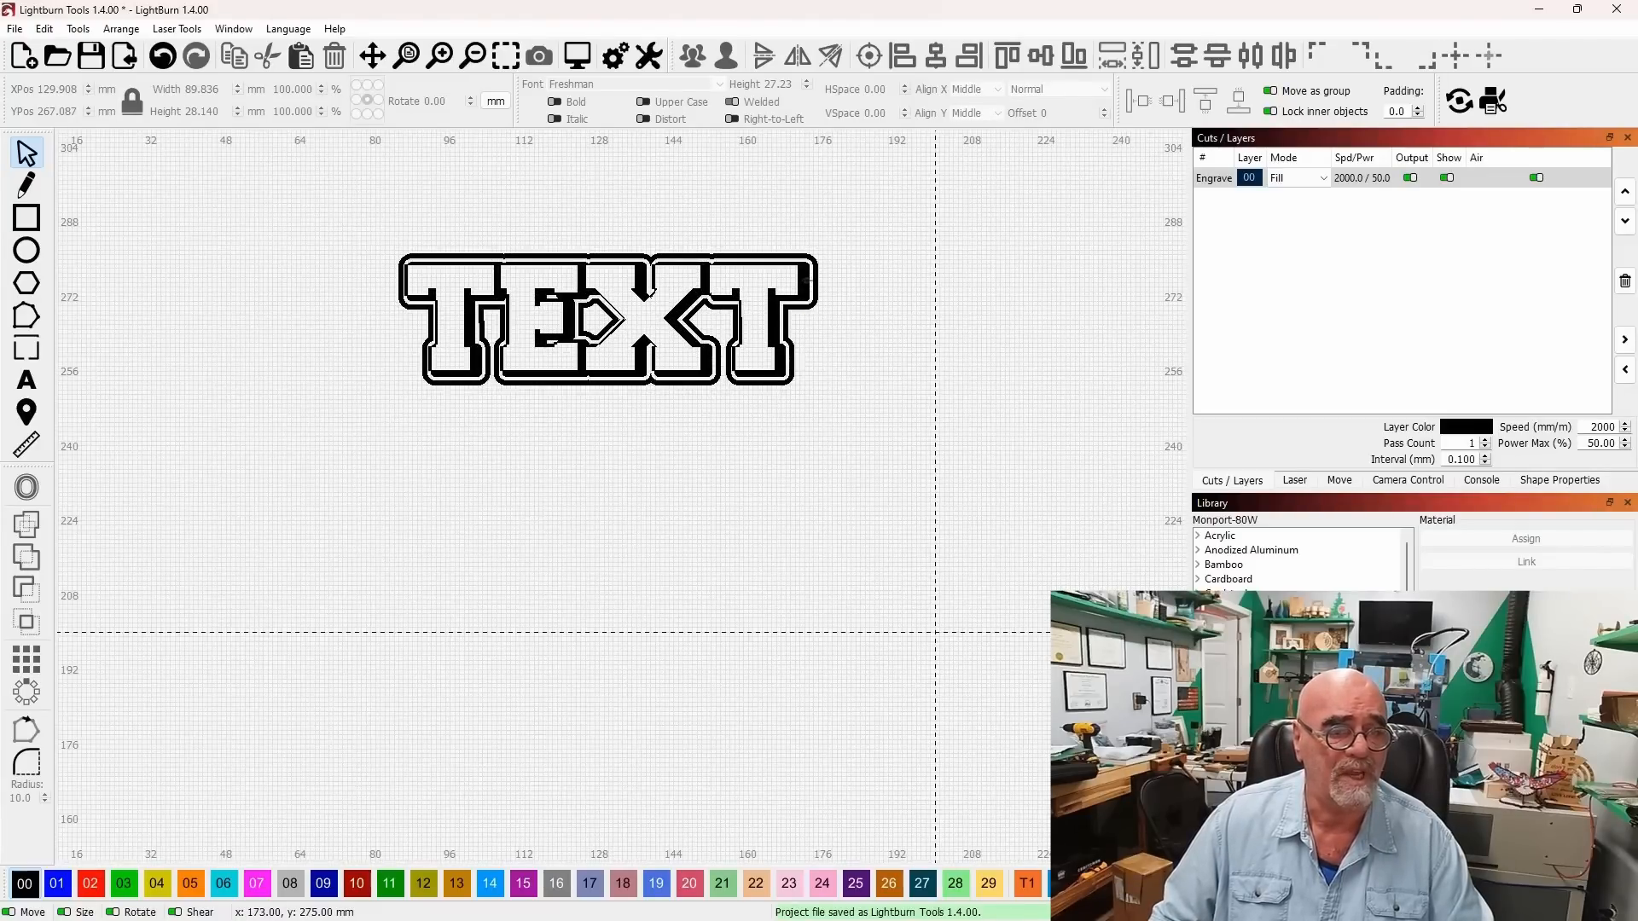
click(807, 281)
drag(807, 281, 800, 286)
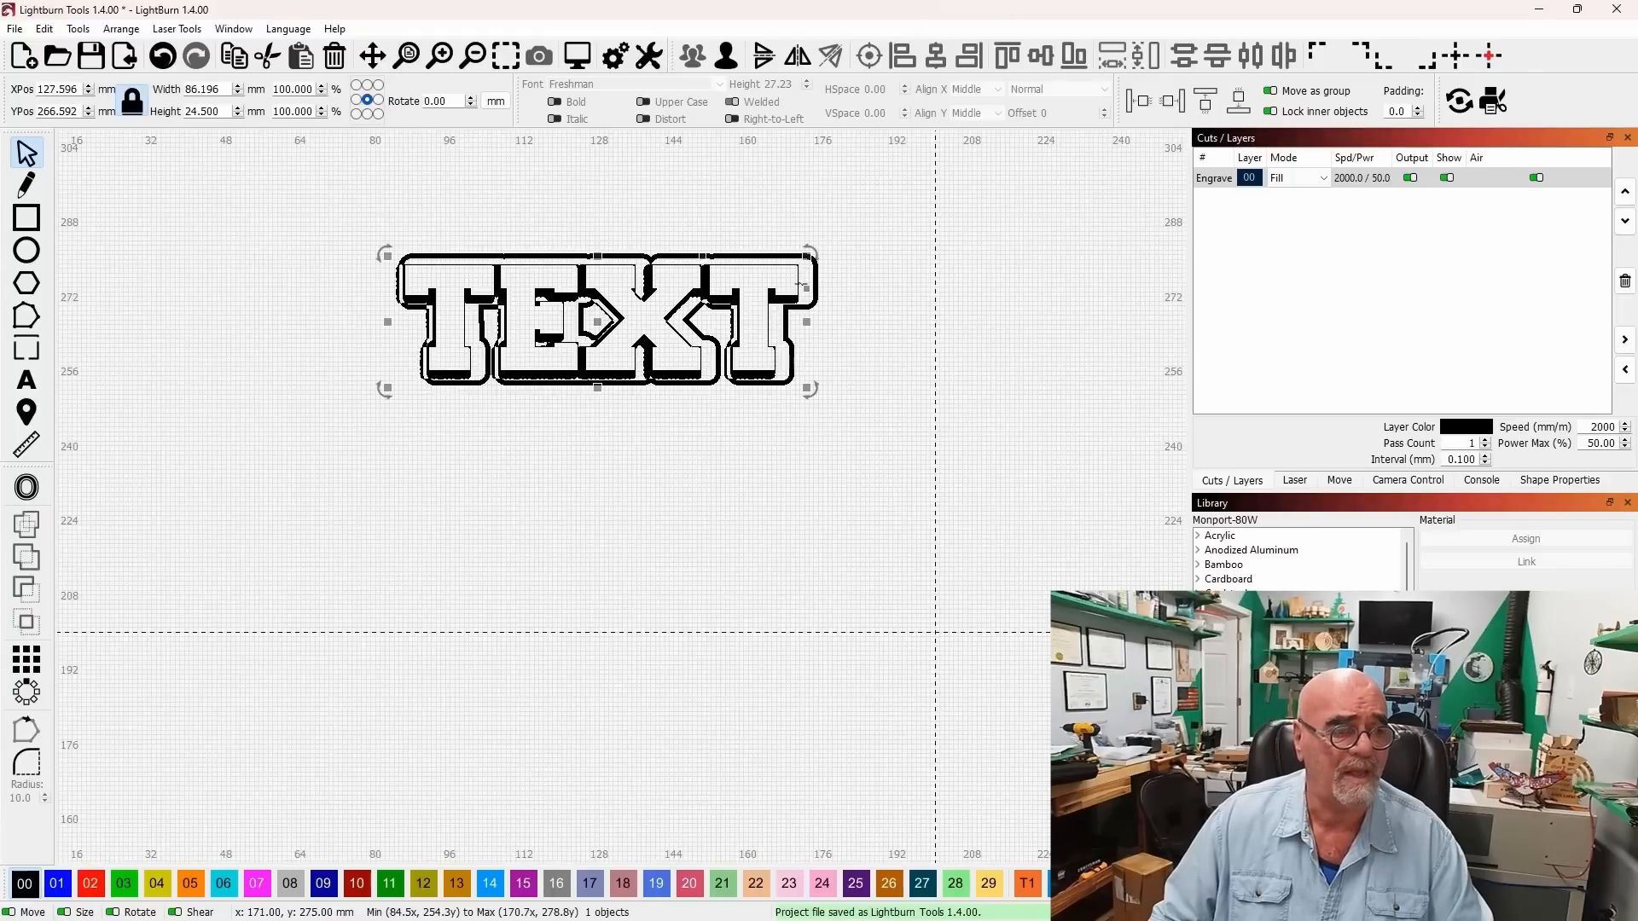
click(879, 375)
scroll(827, 413, down, 2)
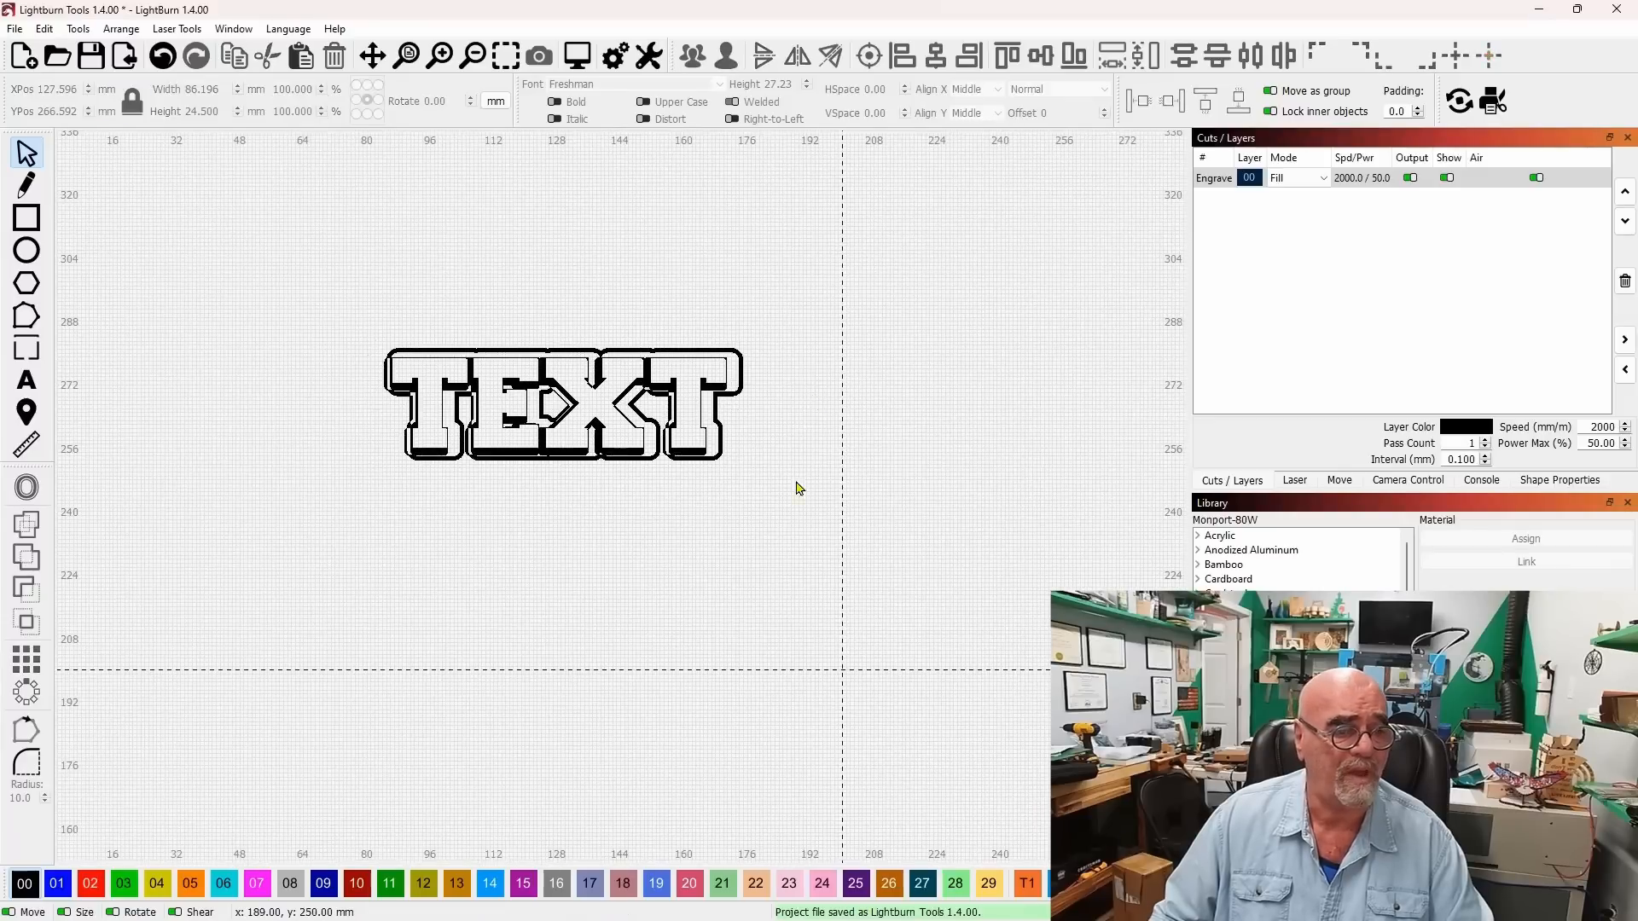
Try a 4-point warp on the whole text design, pulling the right corners outward and the upper-left corner inward, and undo it
drag(750, 515, 526, 304)
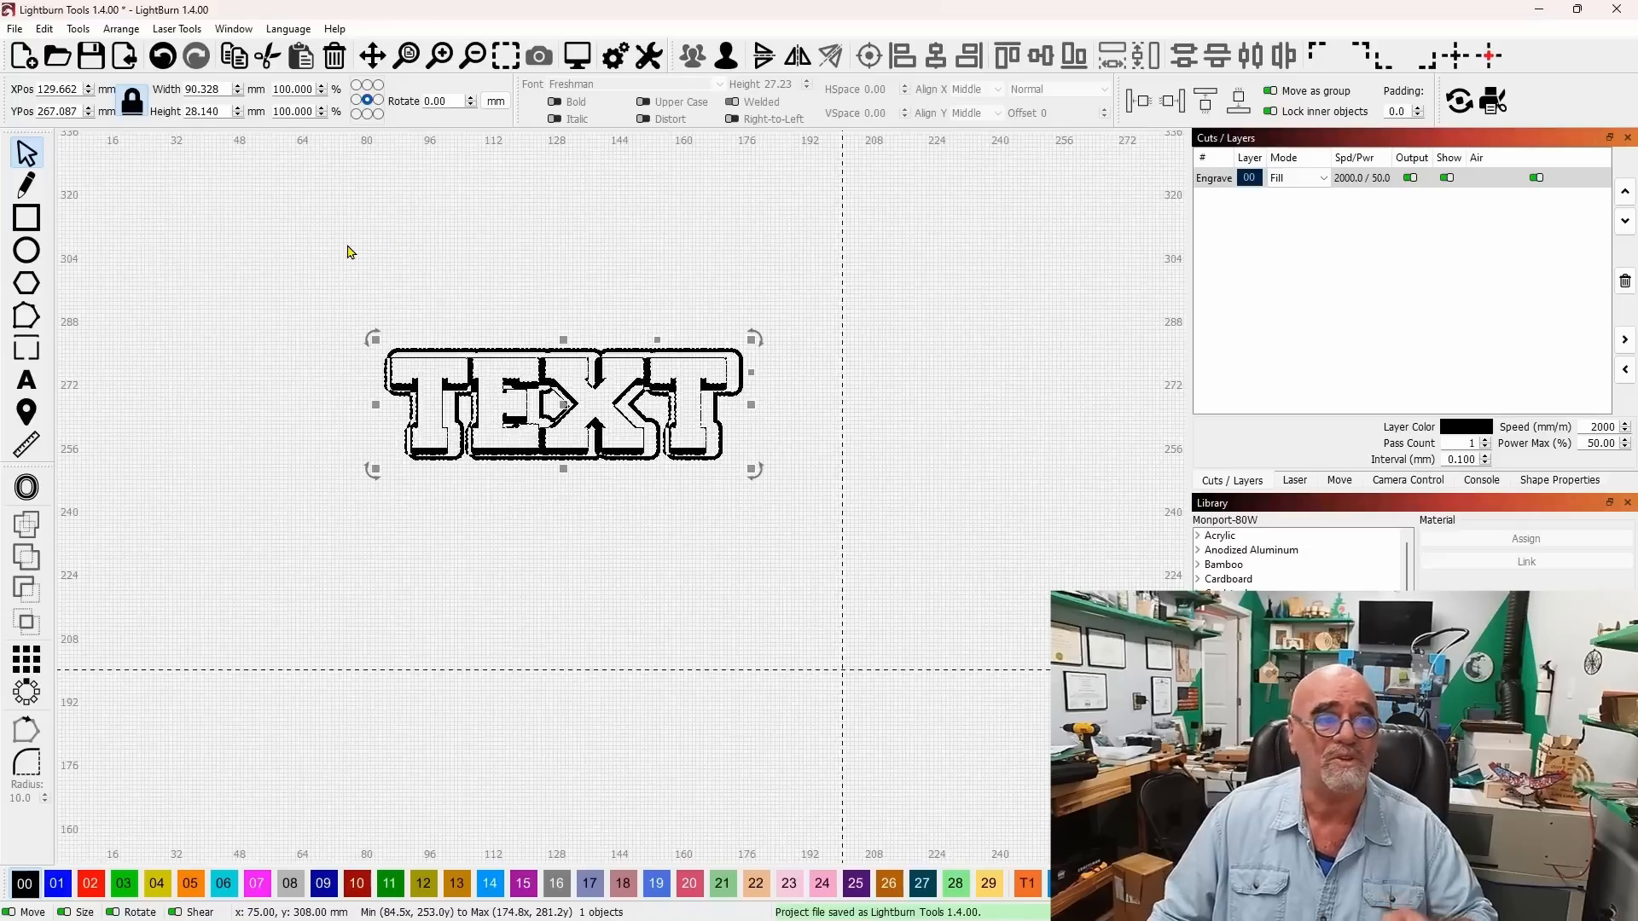
click(79, 29)
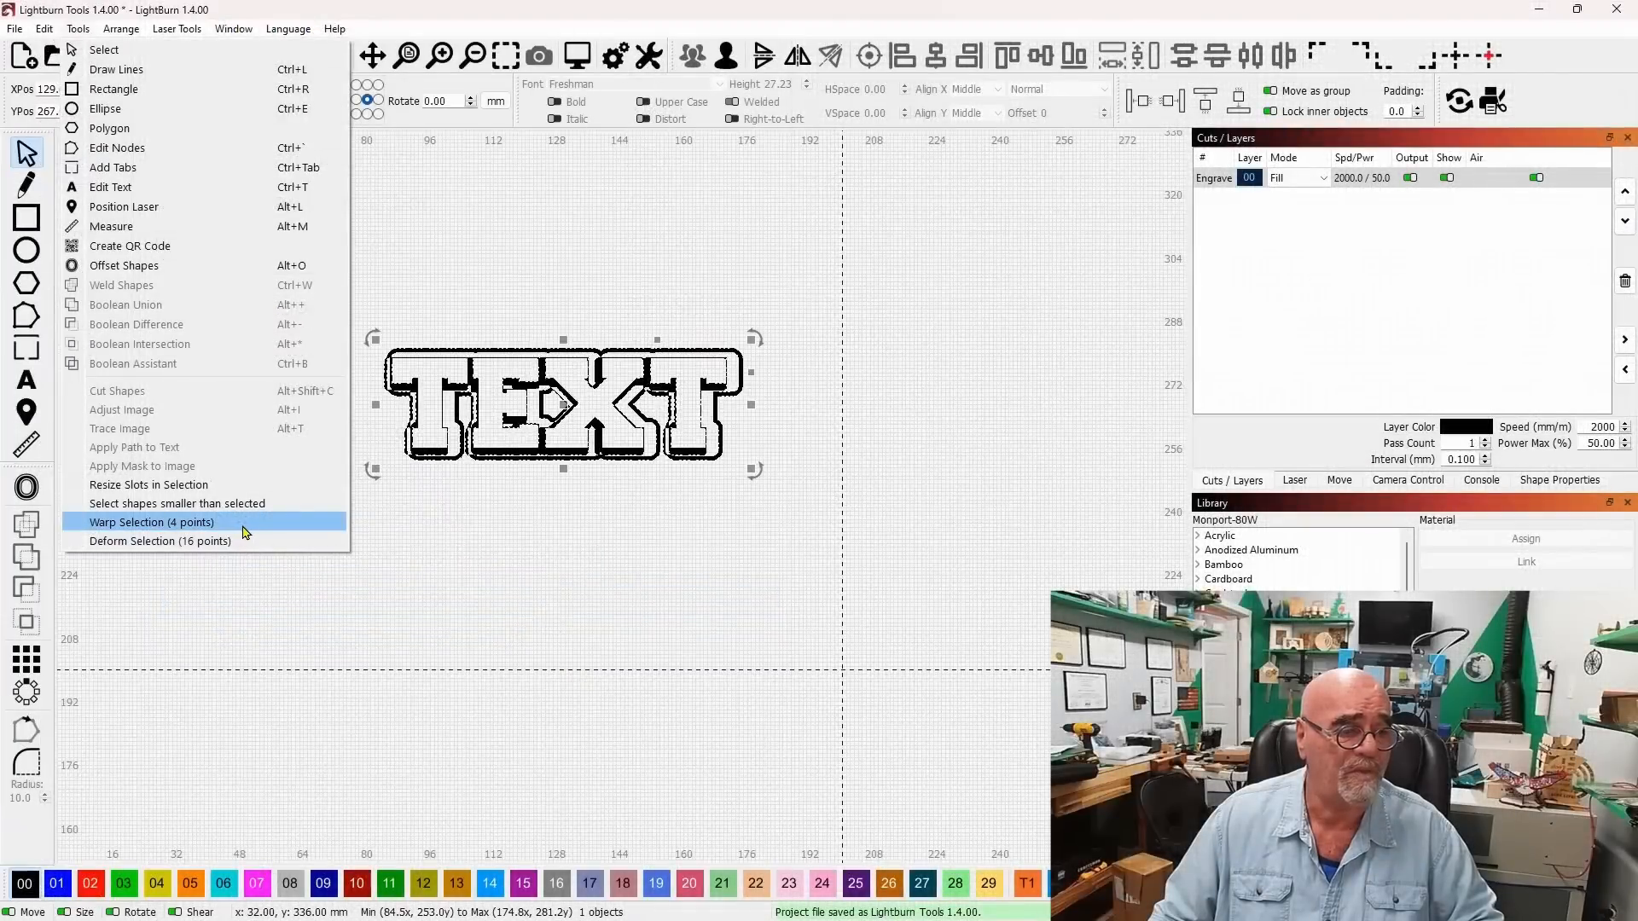
click(244, 526)
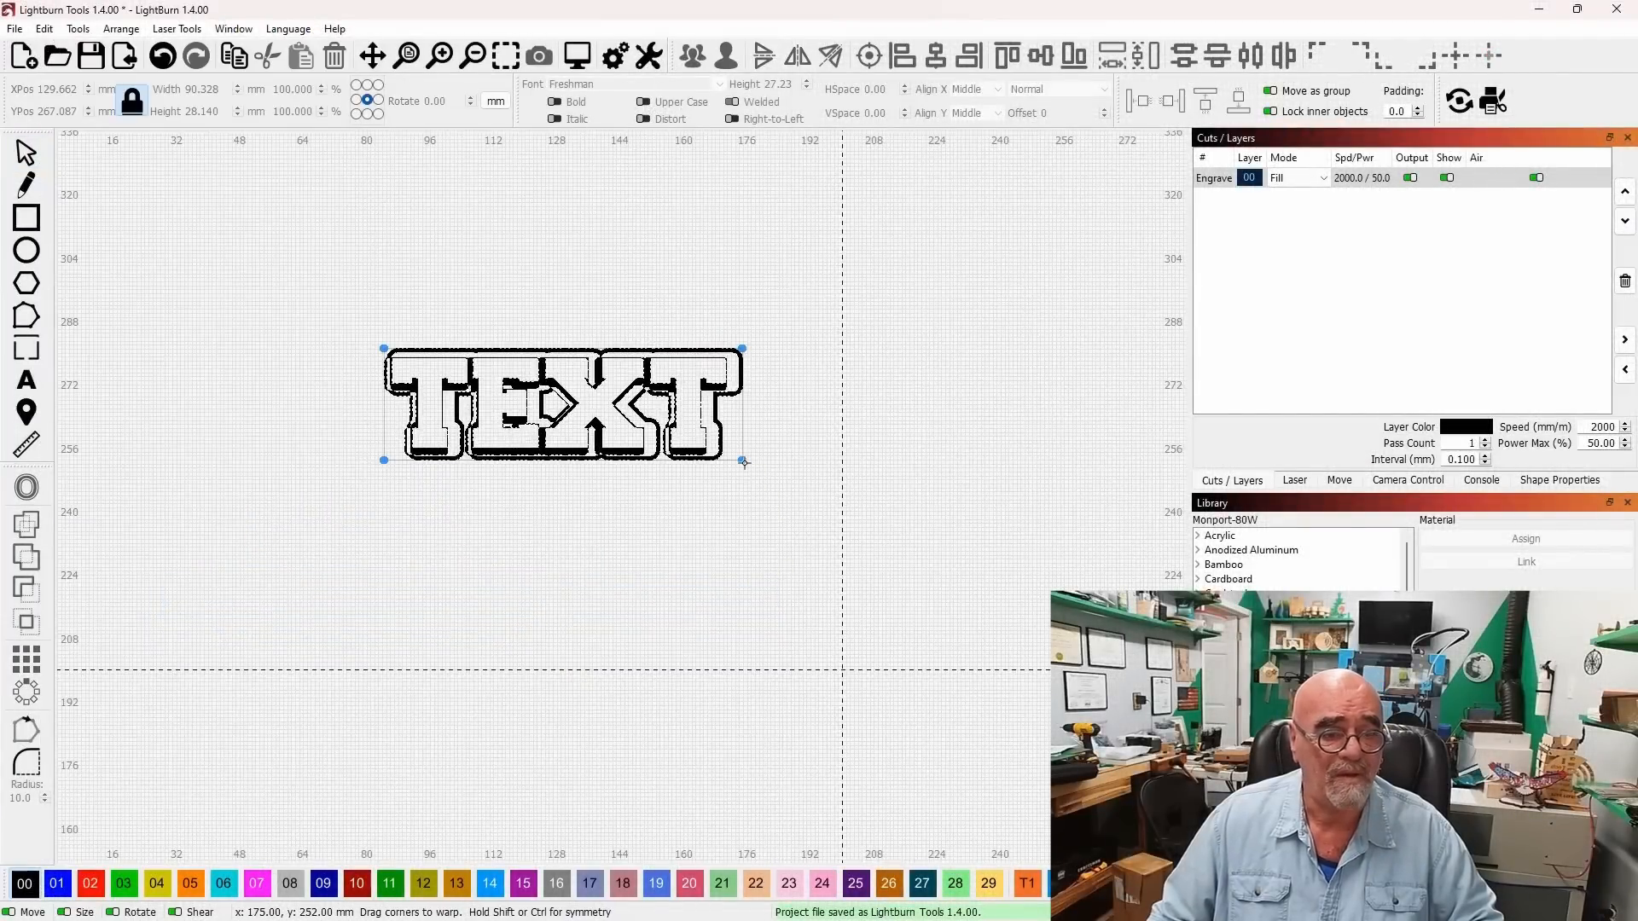
drag(743, 461, 782, 546)
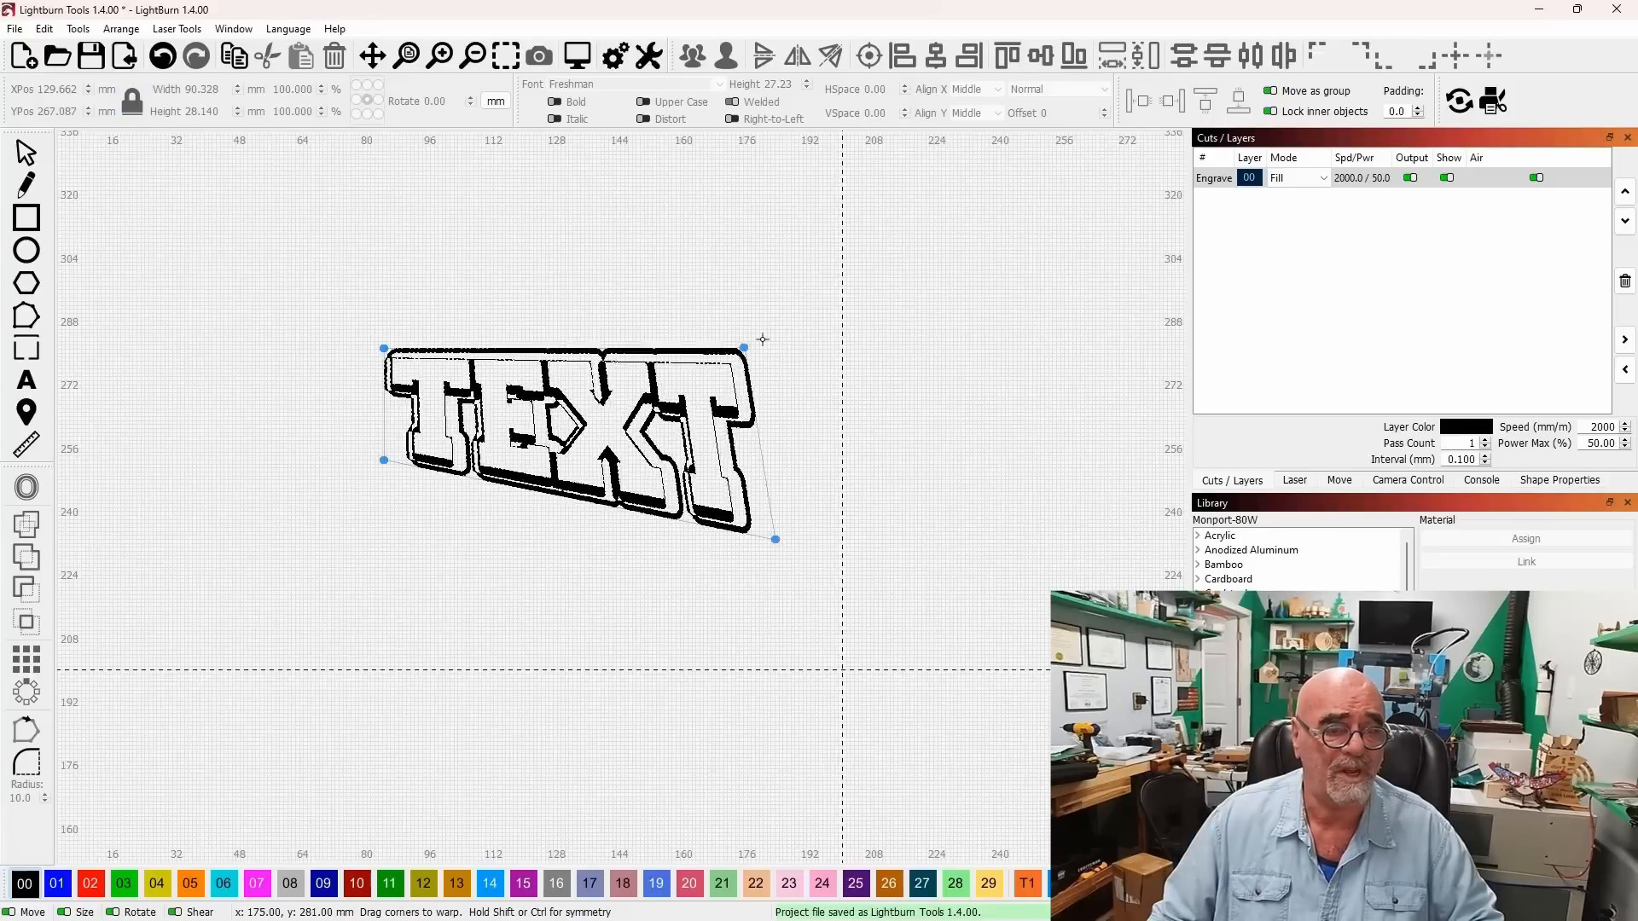
drag(763, 338, 873, 250)
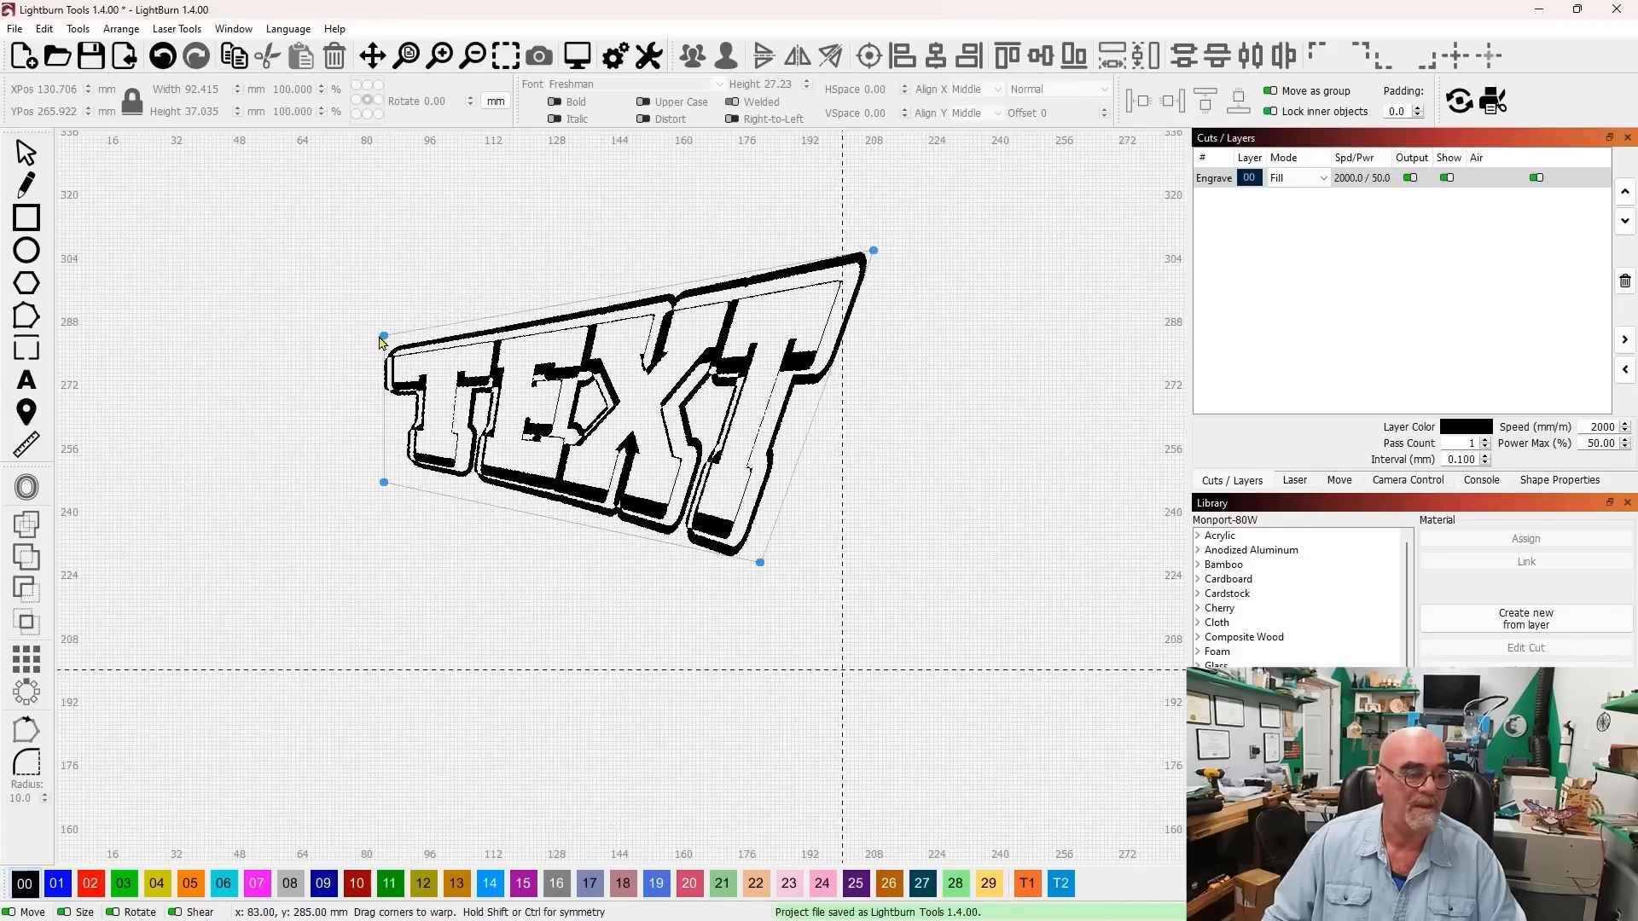
drag(384, 332, 434, 423)
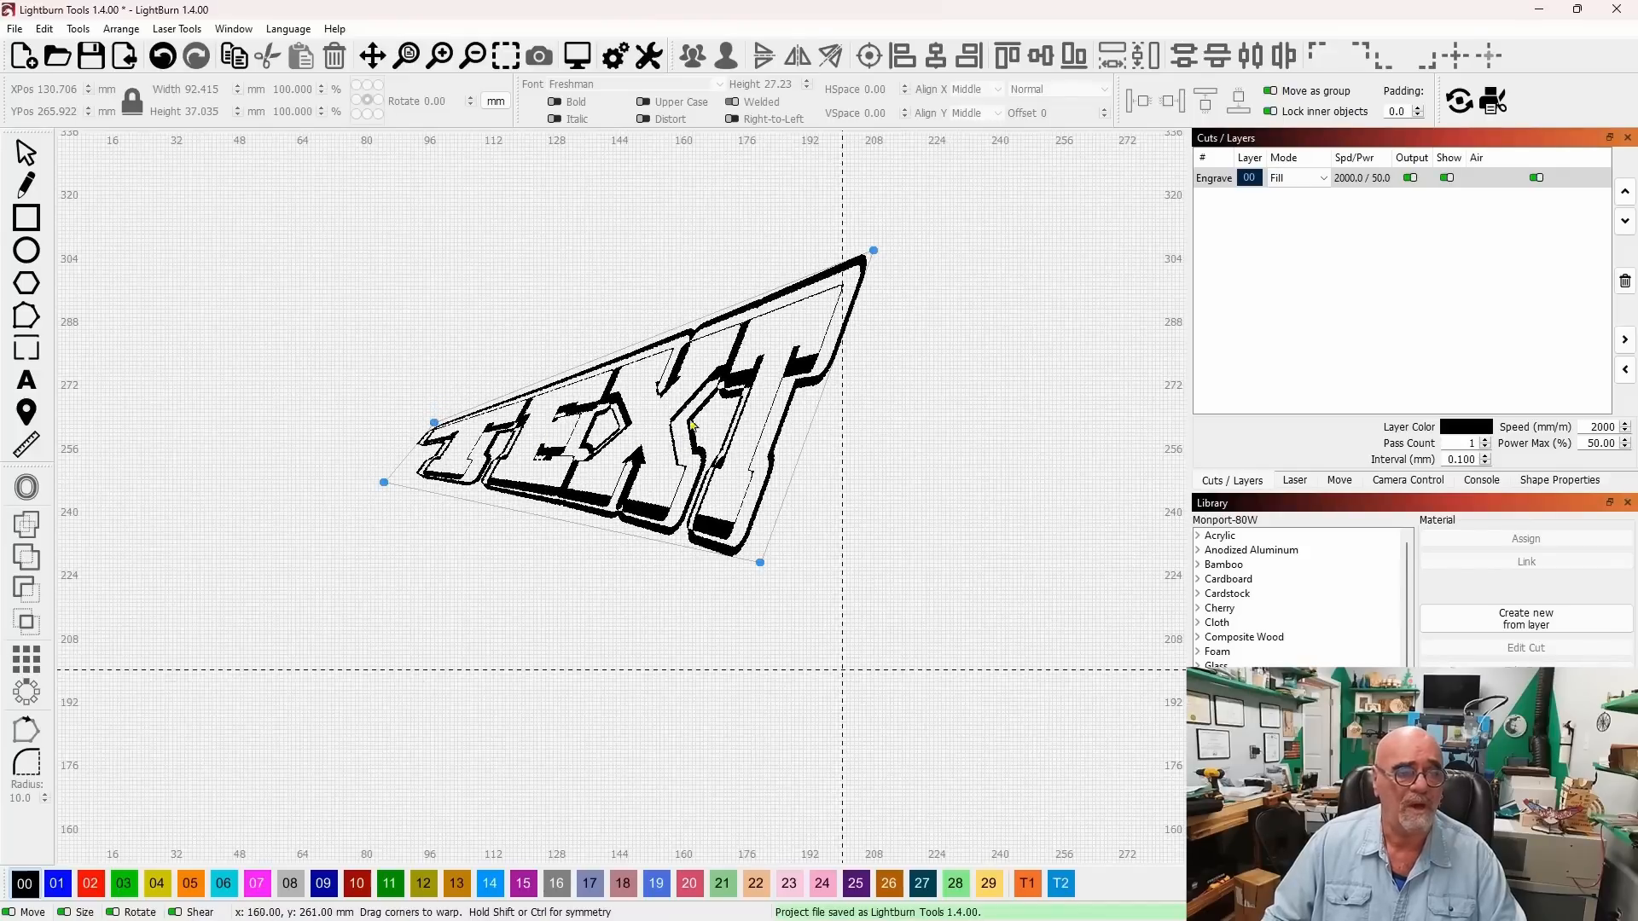
click(27, 154)
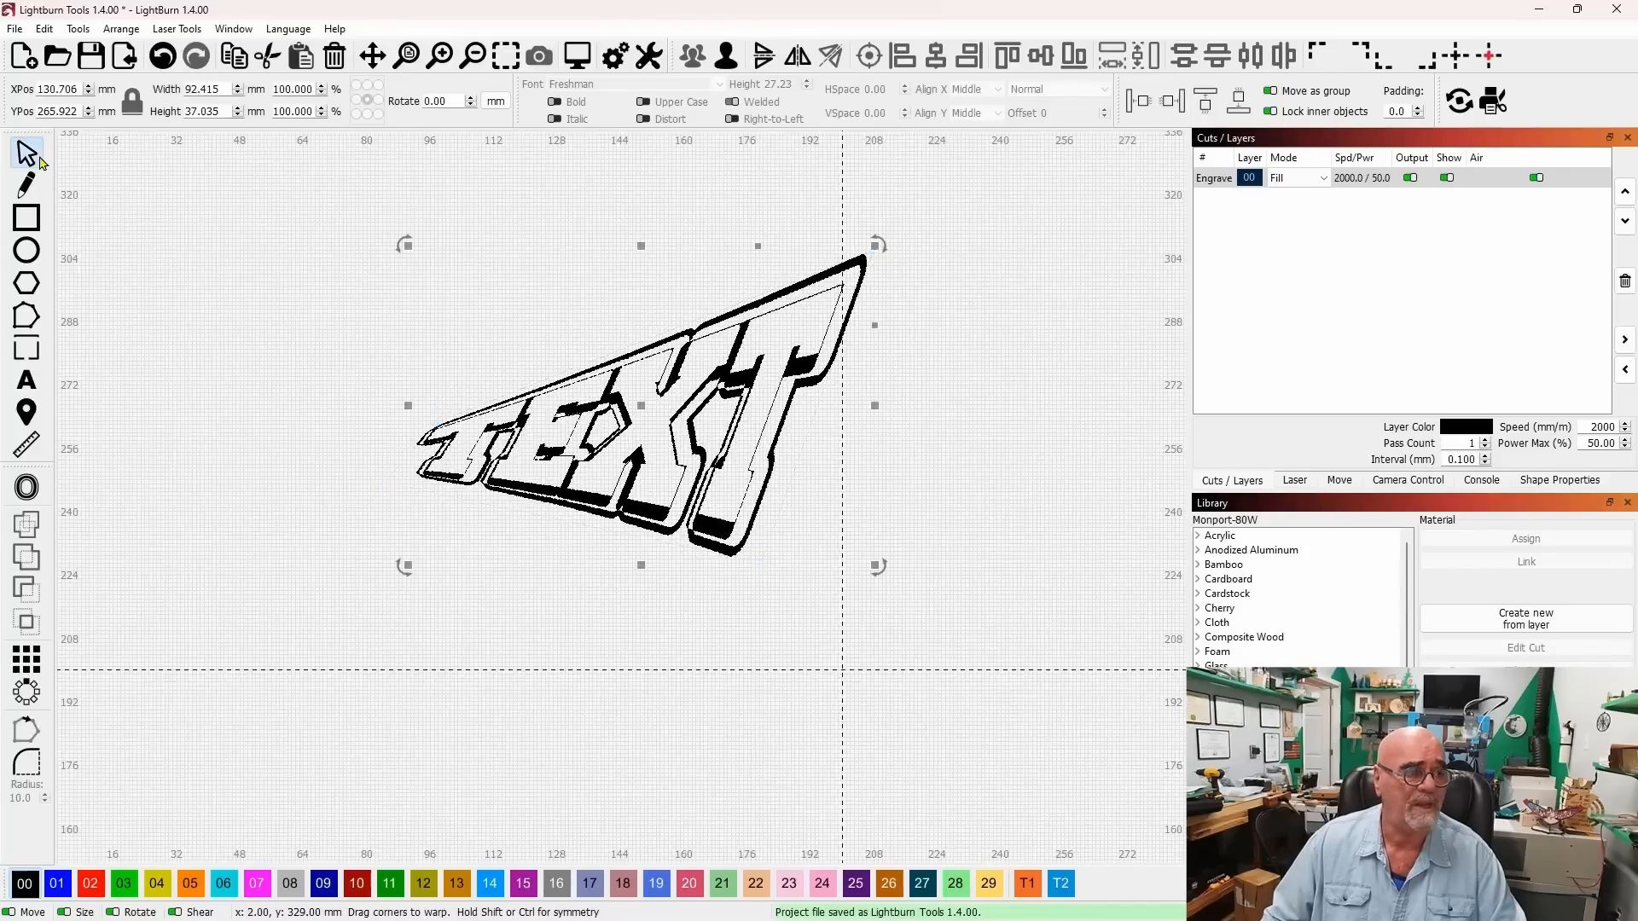
click(162, 57)
click(162, 57)
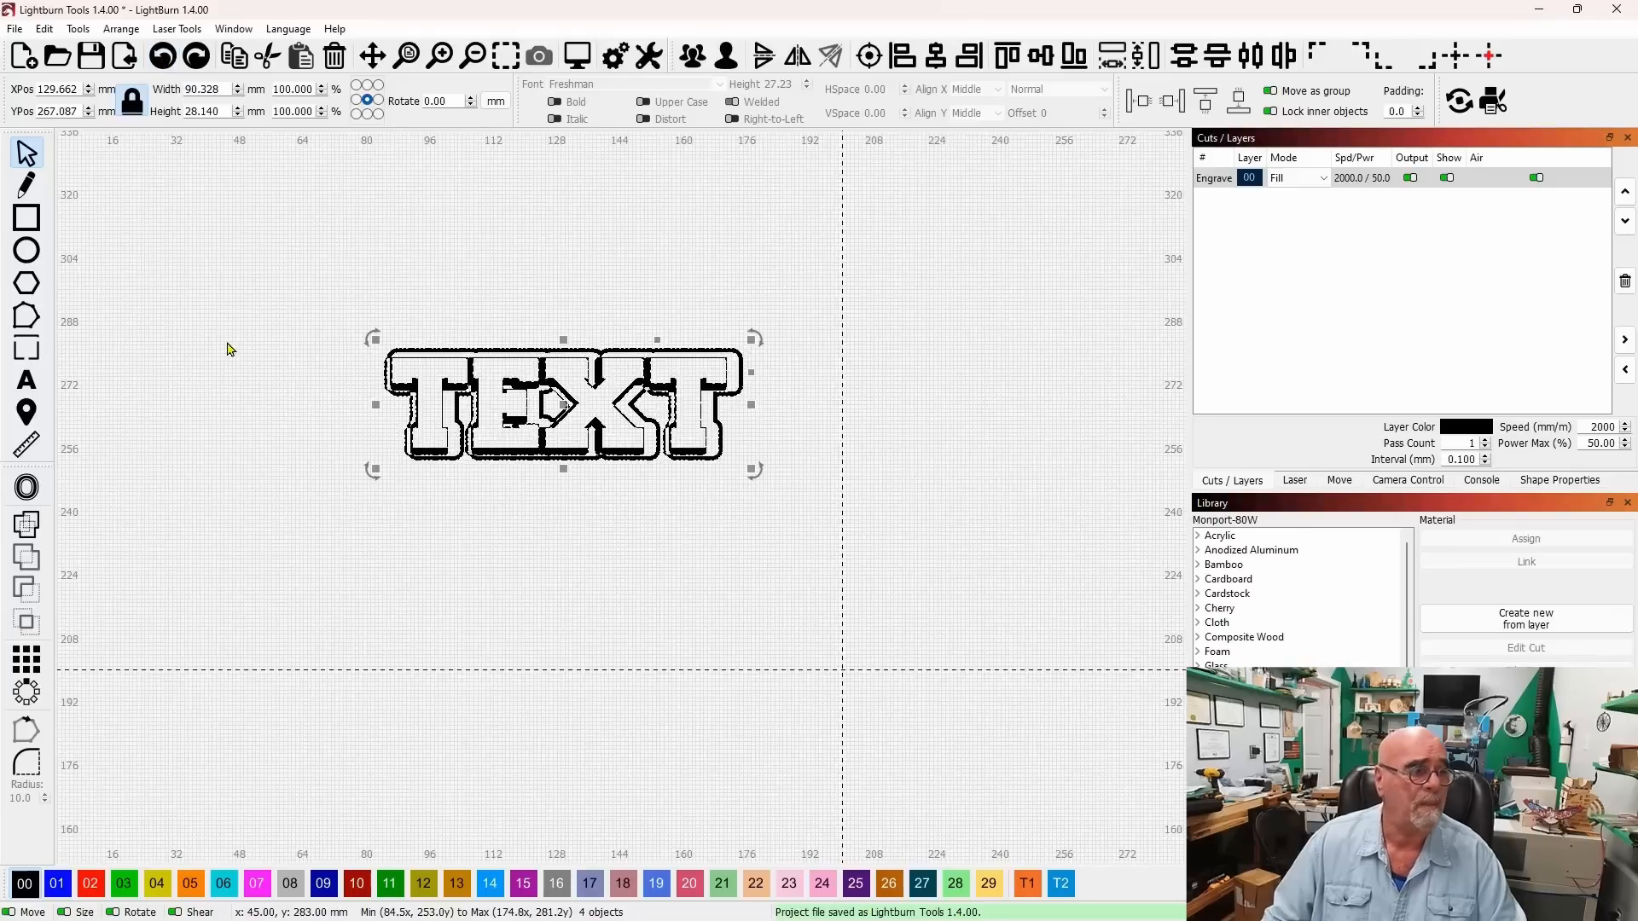
Deform the whole text design with the 16-point deformation, pulling the lower corners down and the upper-right corner up and outward
click(78, 29)
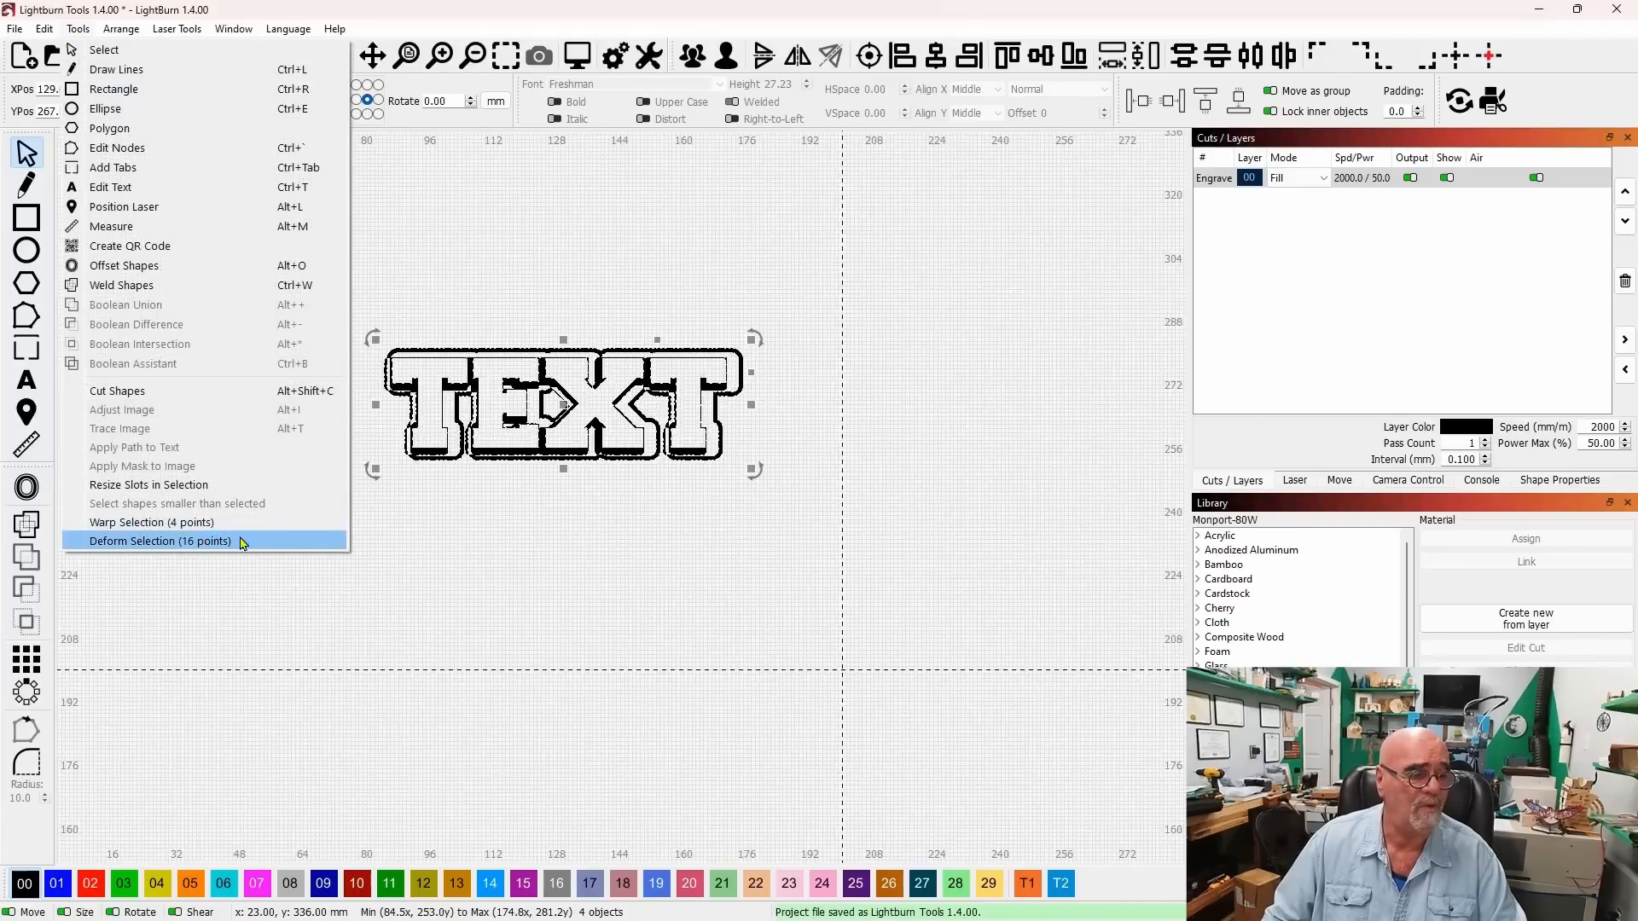
click(209, 543)
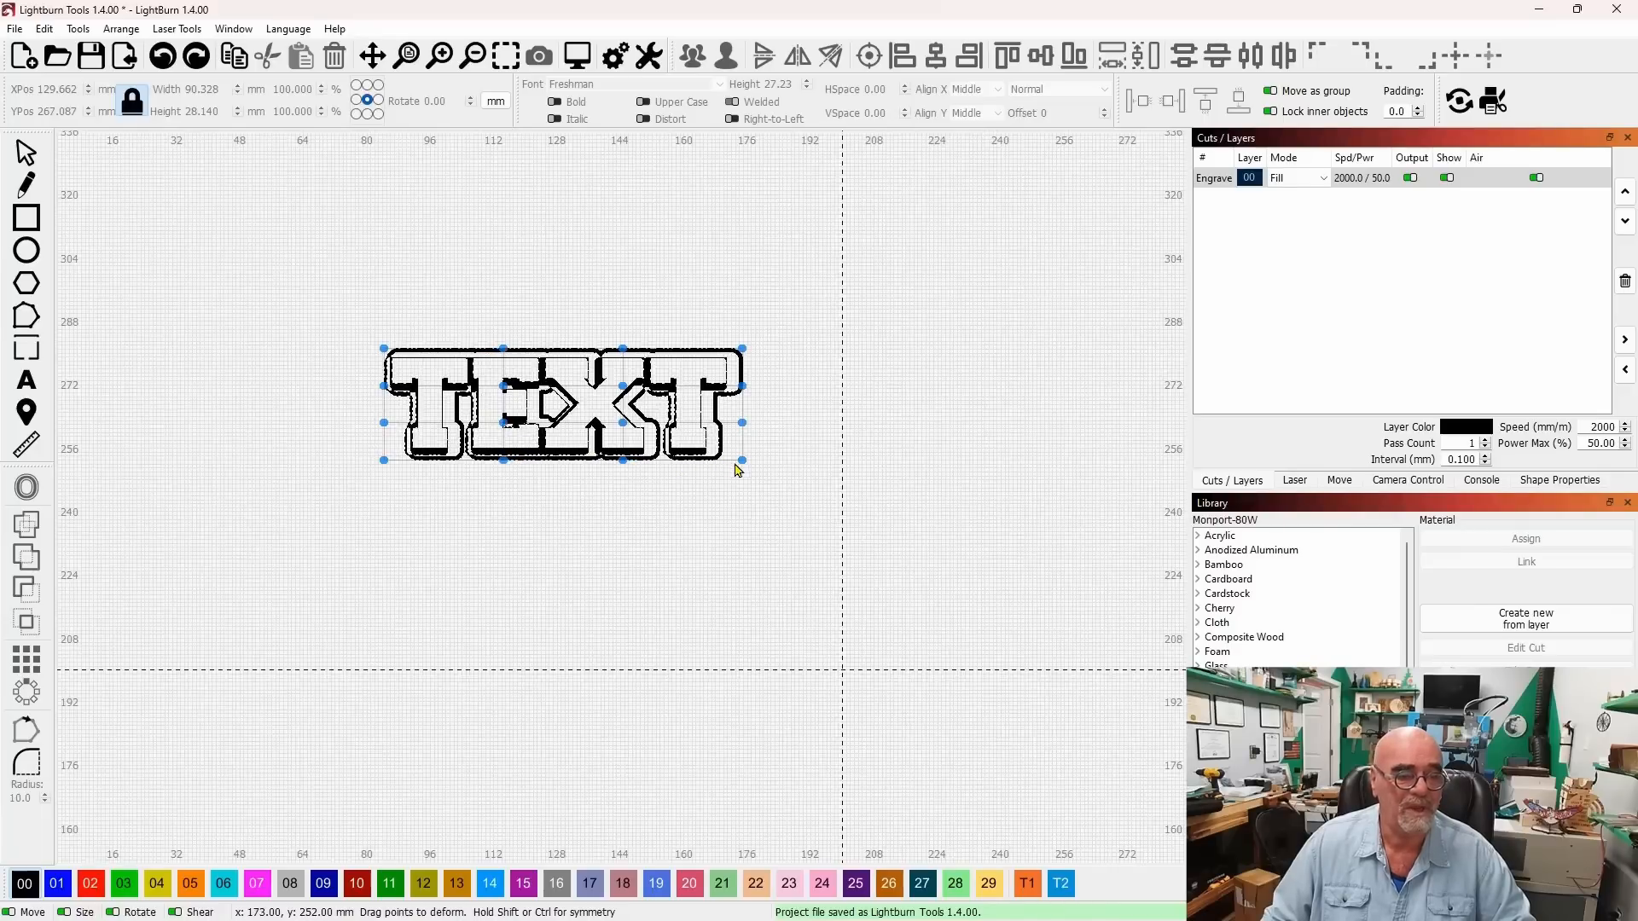
drag(742, 460, 744, 474)
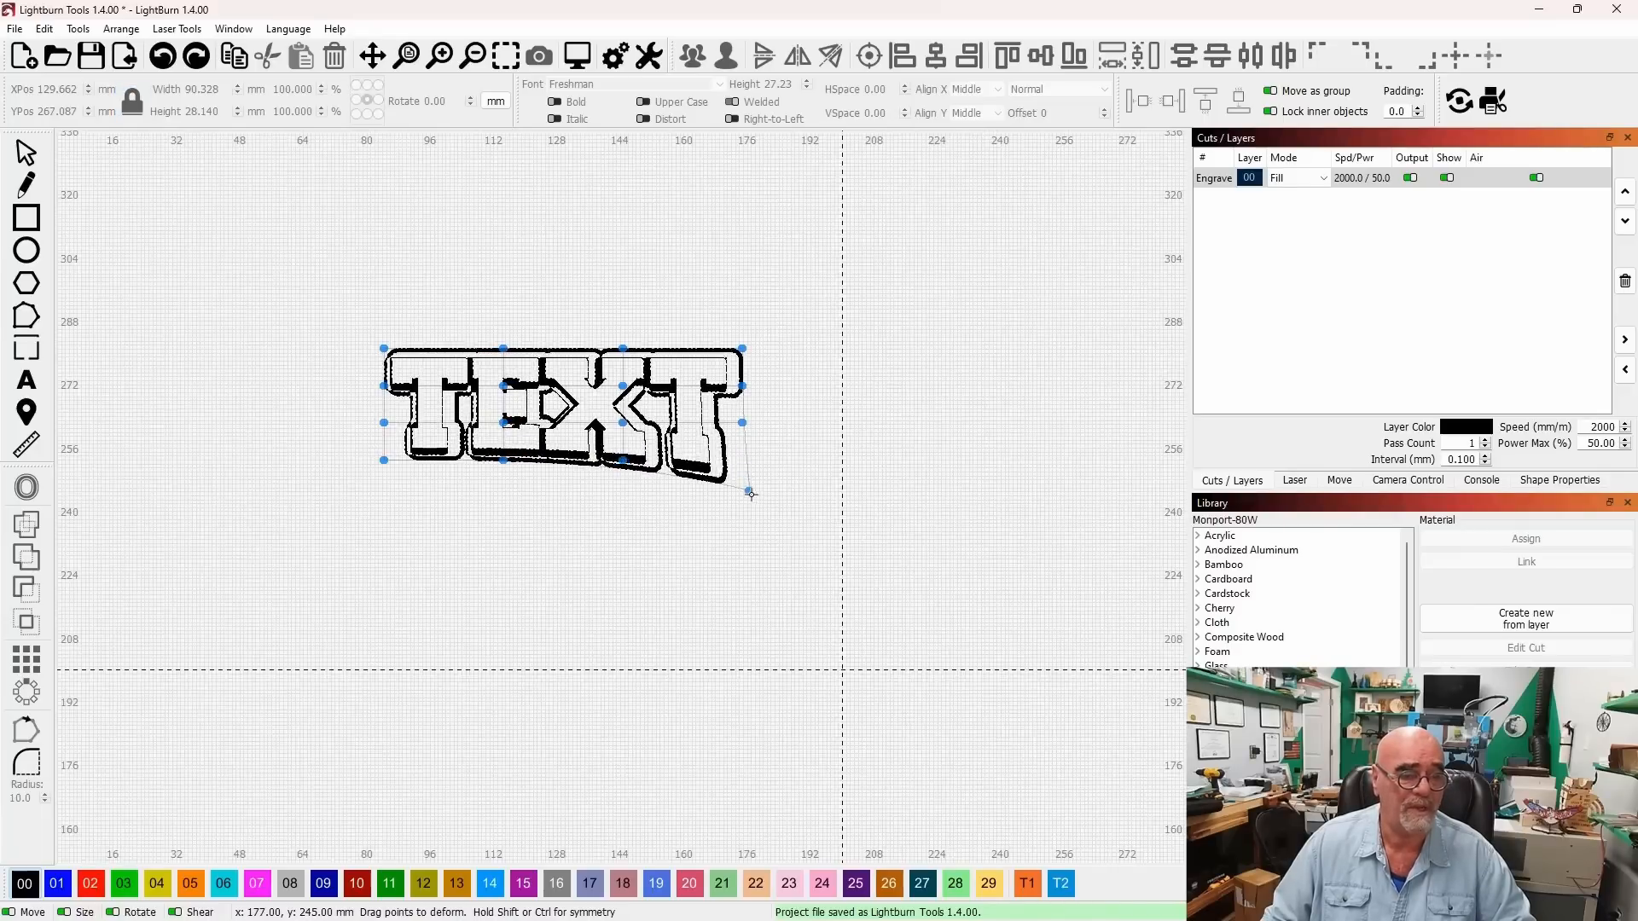
drag(379, 464, 372, 482)
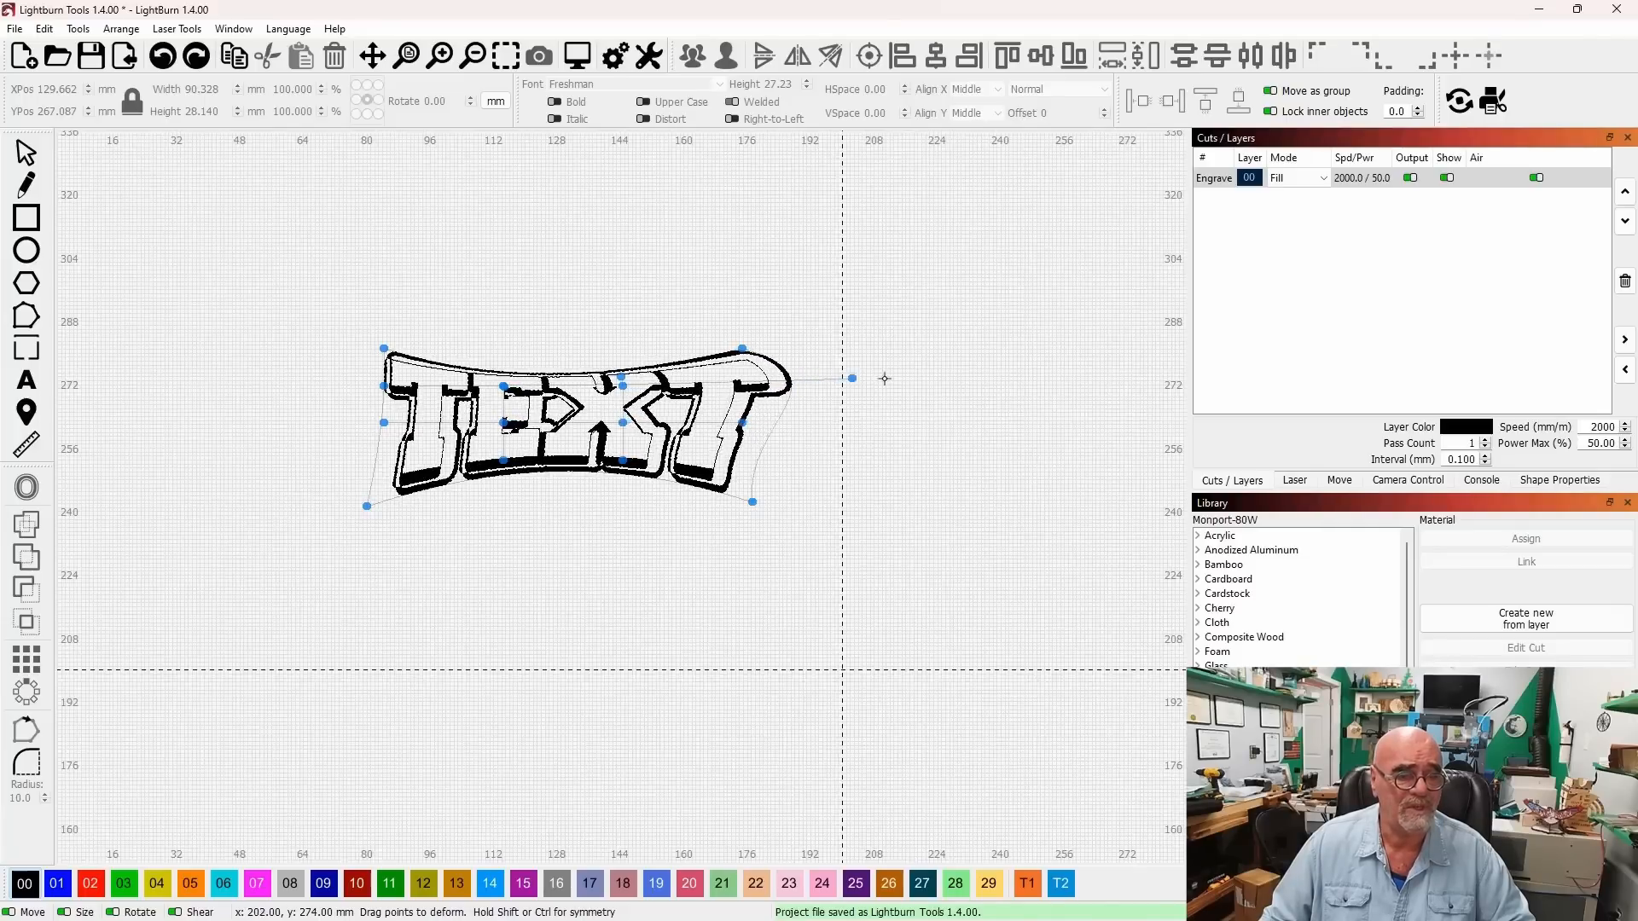
drag(884, 379, 786, 409)
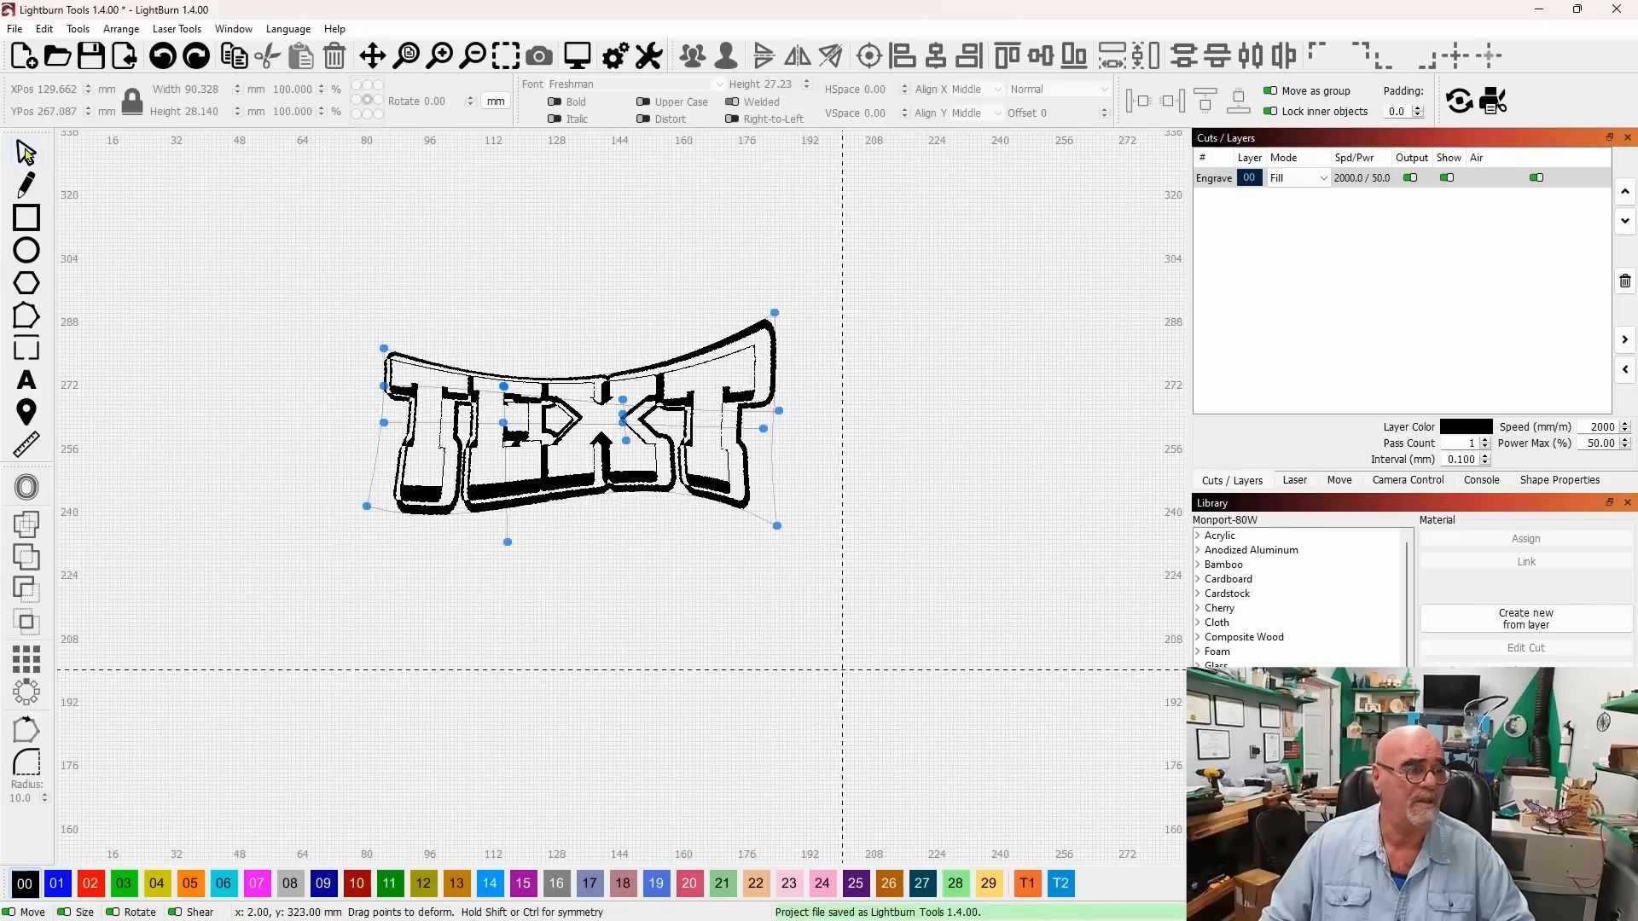
key(Escape)
click(576, 599)
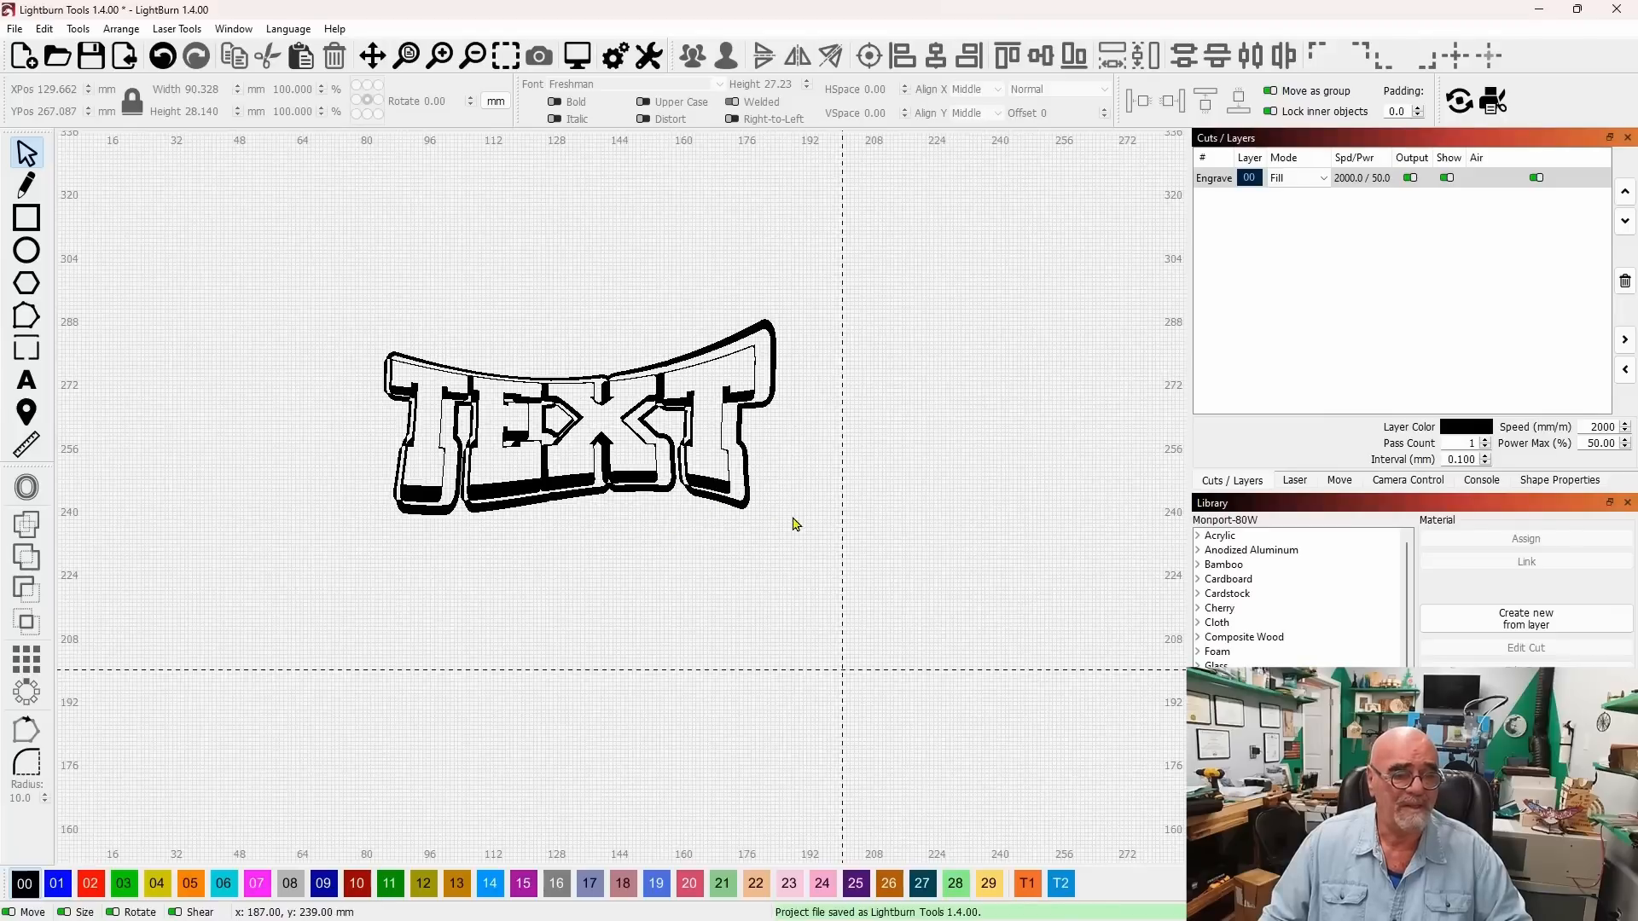
Delete the entire deformed text design from the work area
drag(793, 524, 539, 393)
key(Delete)
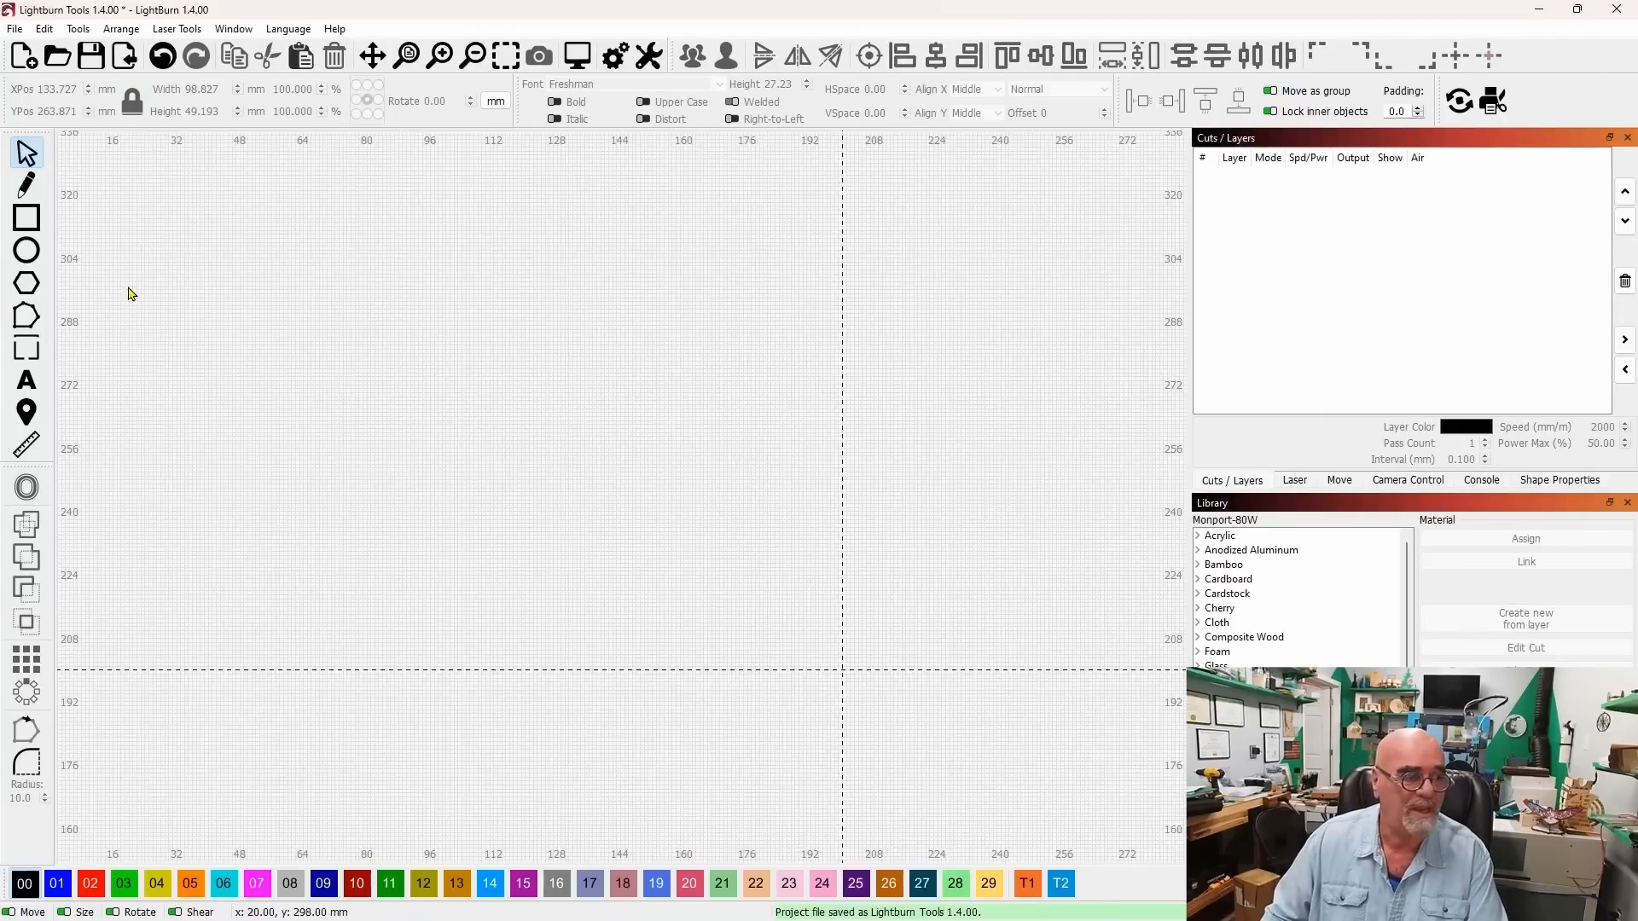
Add the text "STAR WARS" in the work area and move it about 55 mm right and 11 mm down
click(35, 389)
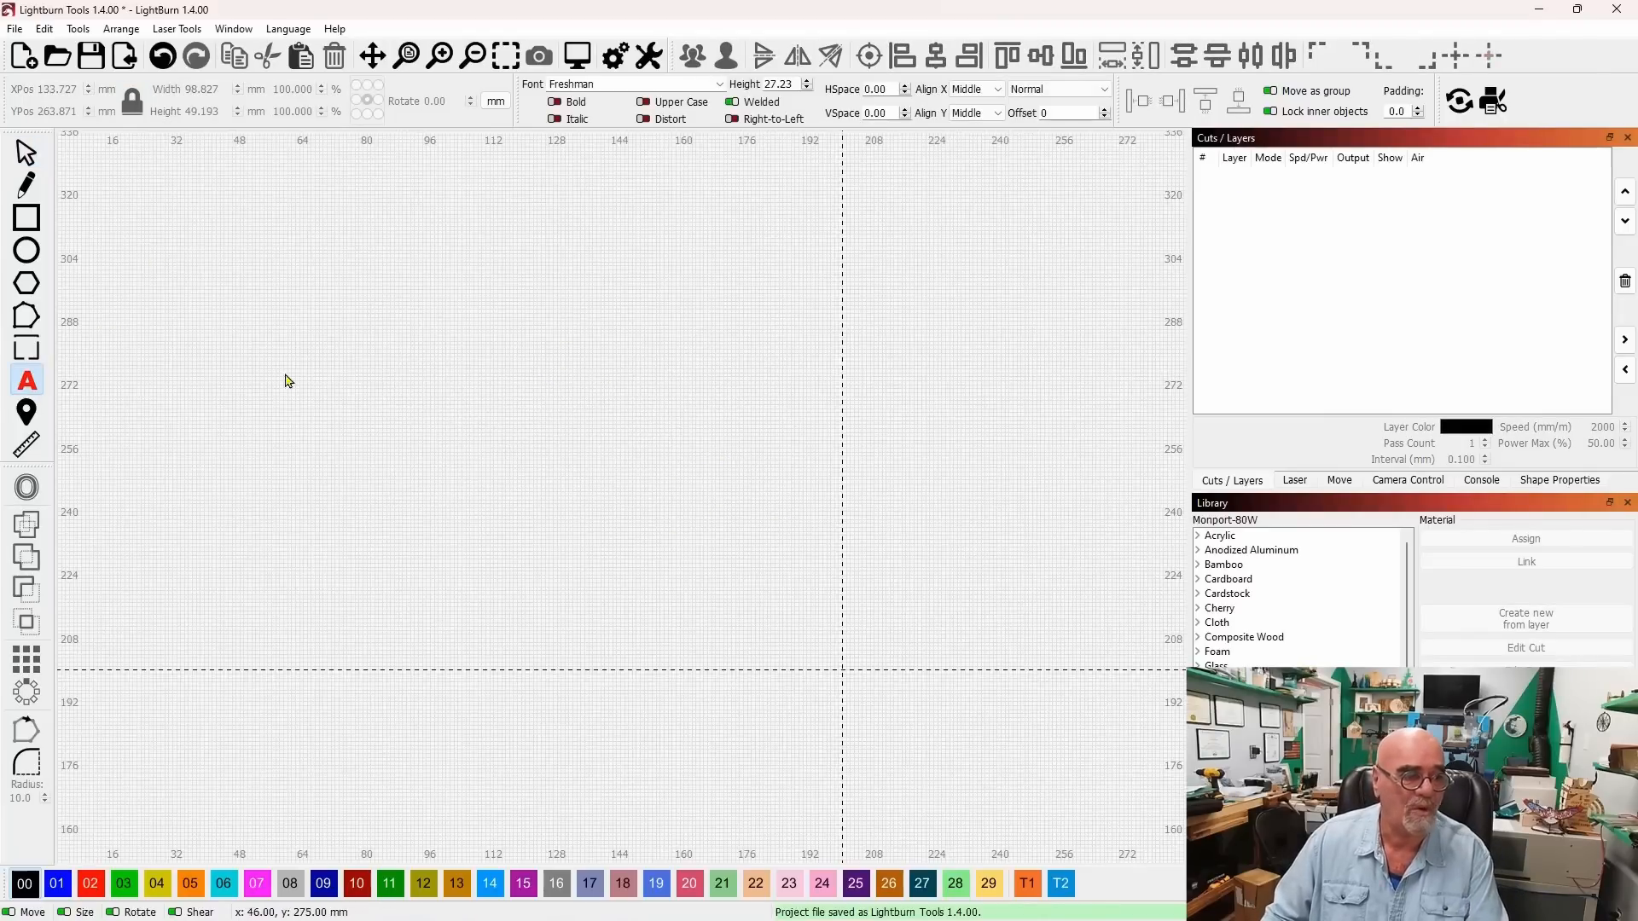
click(356, 373)
text(STAR)
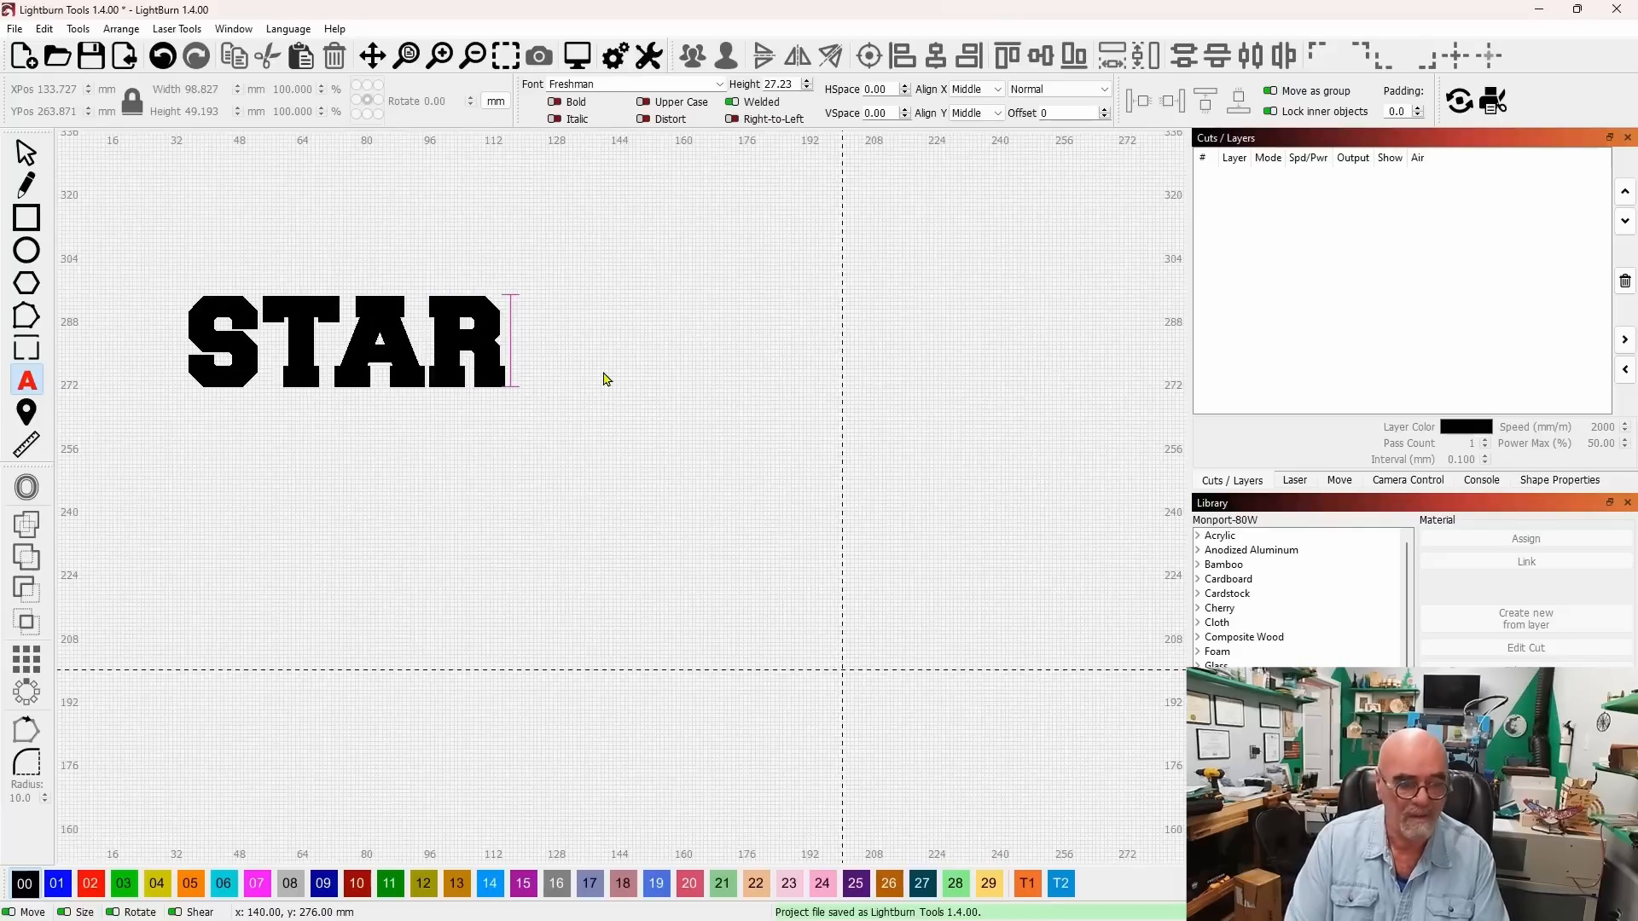
text( WARS)
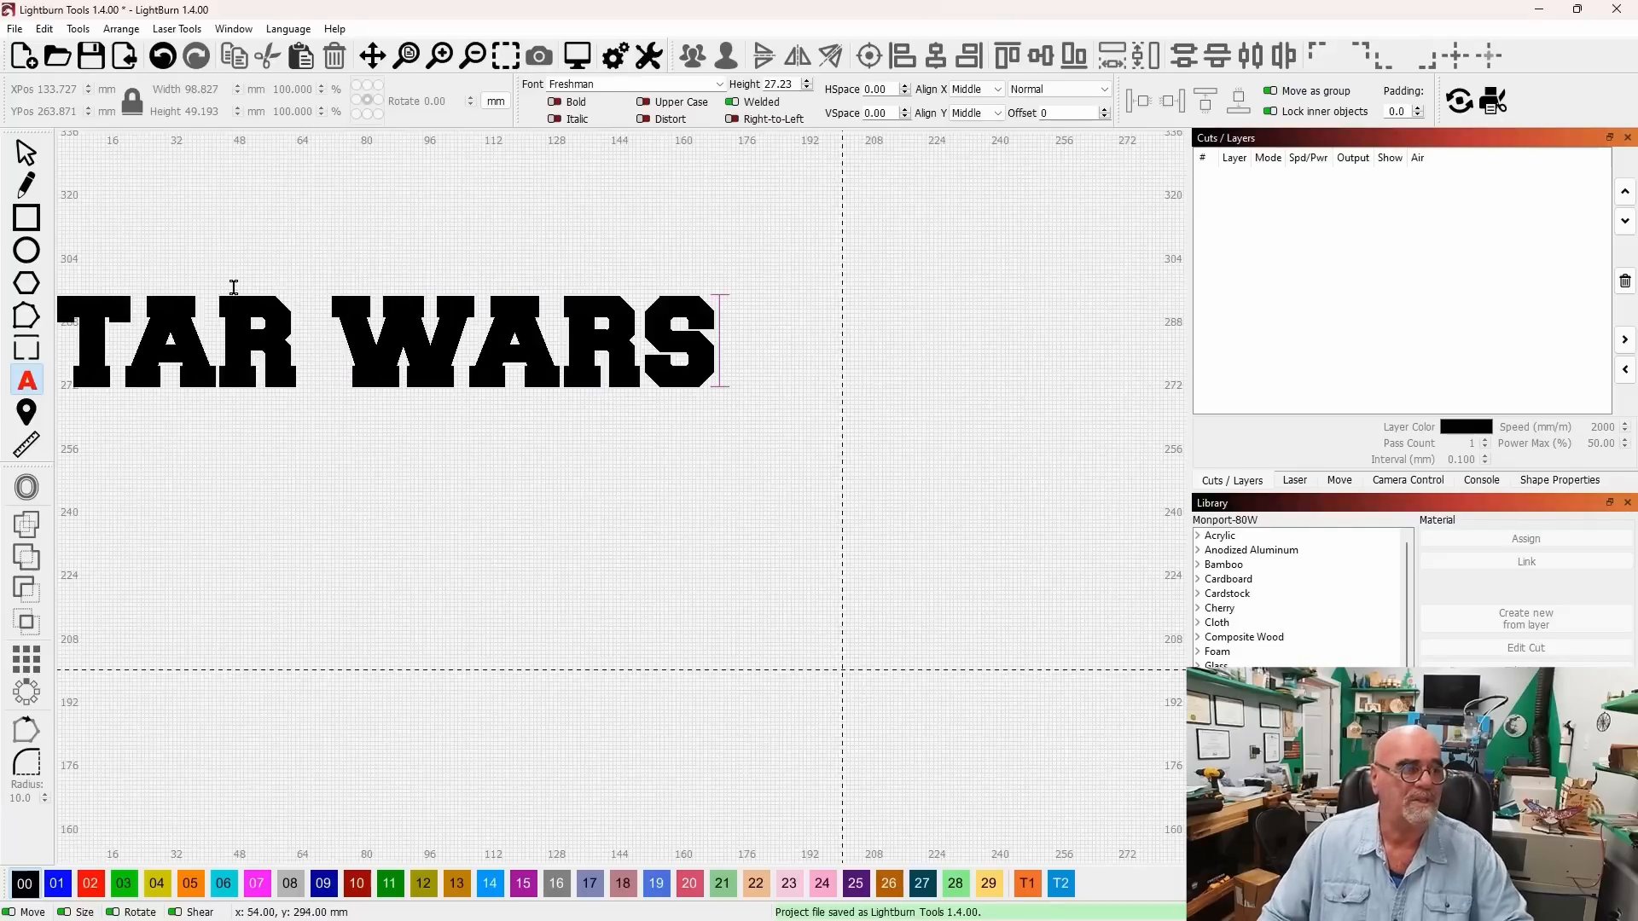
click(28, 154)
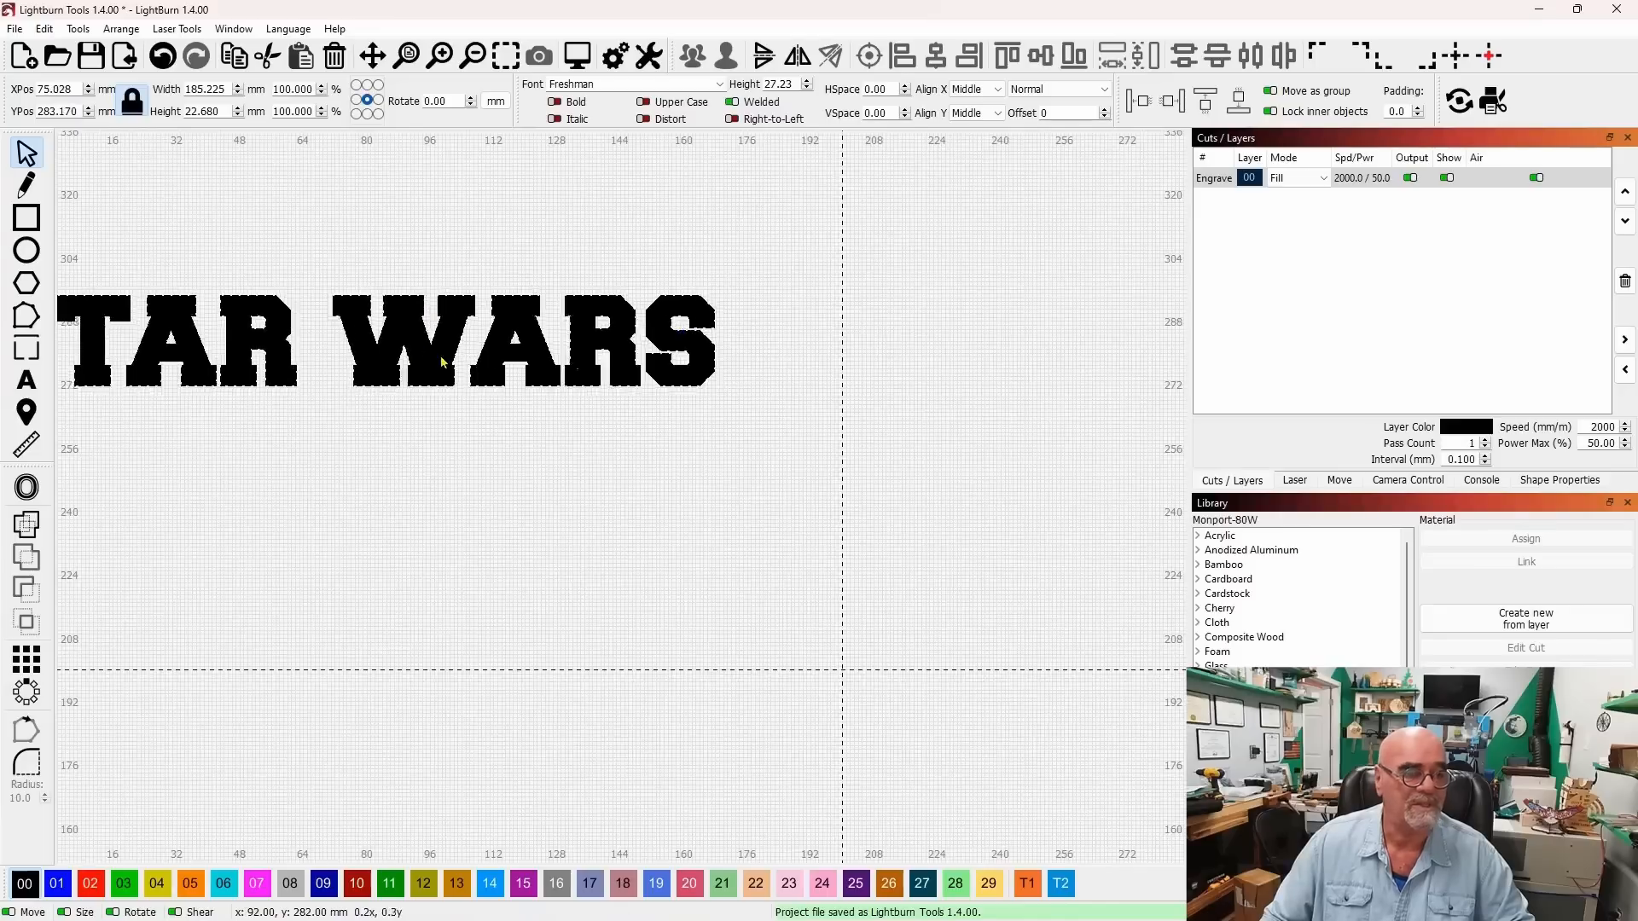
drag(438, 363, 633, 385)
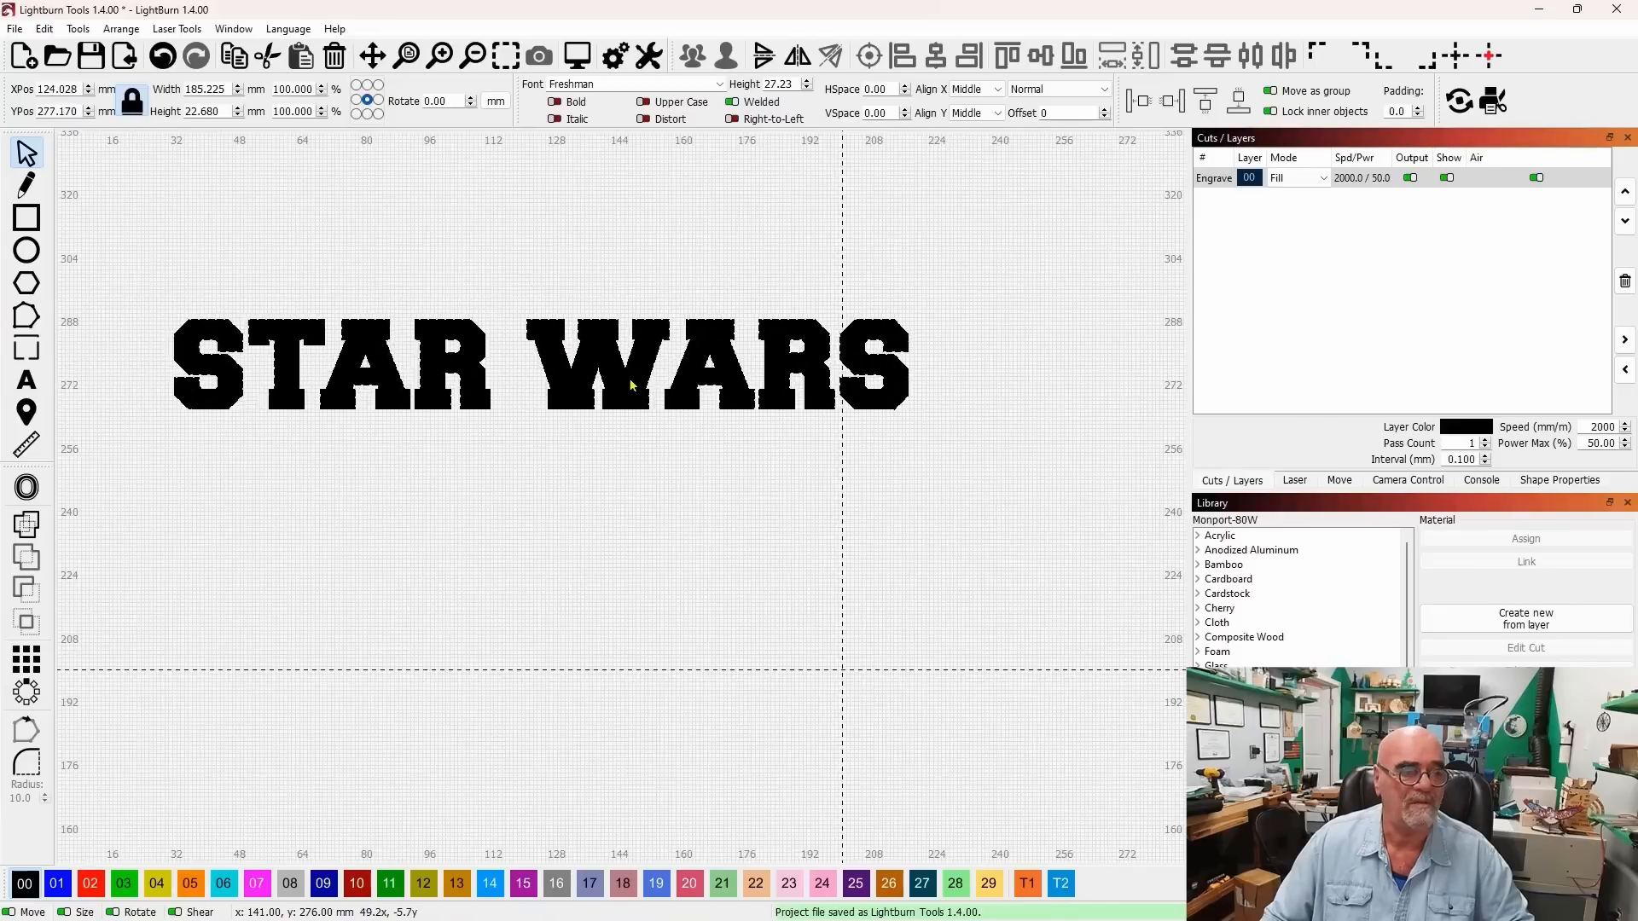
Apply the 4-point warp to the STAR WARS text, raising both upper corners to about Y 308 mm and pulling the lower corners down and outward
click(77, 28)
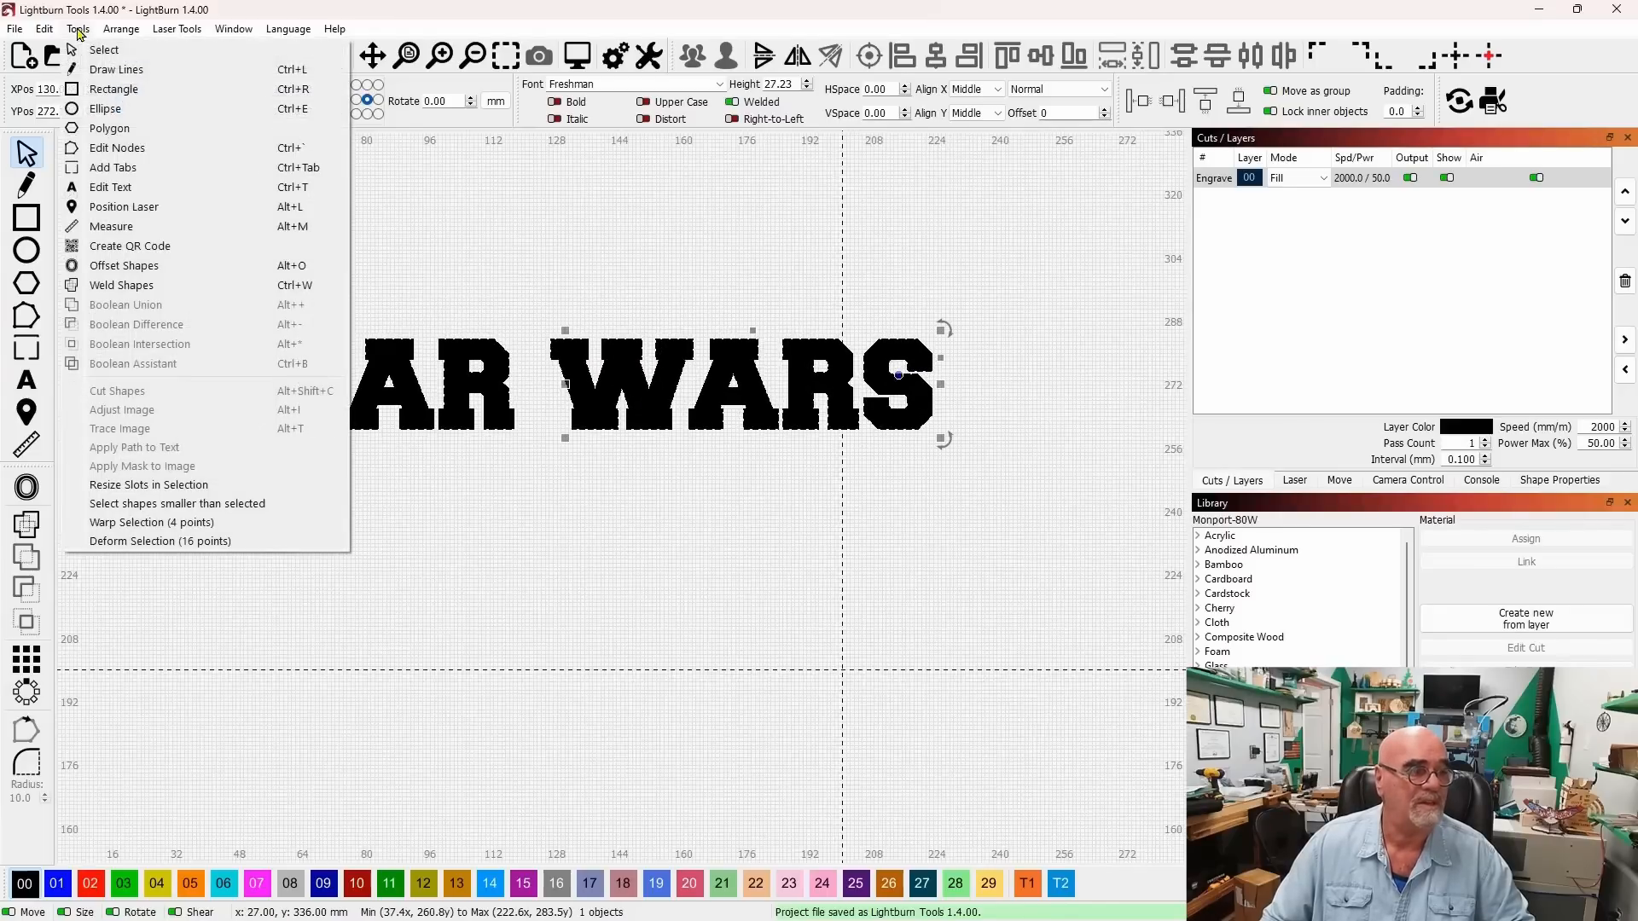
click(208, 524)
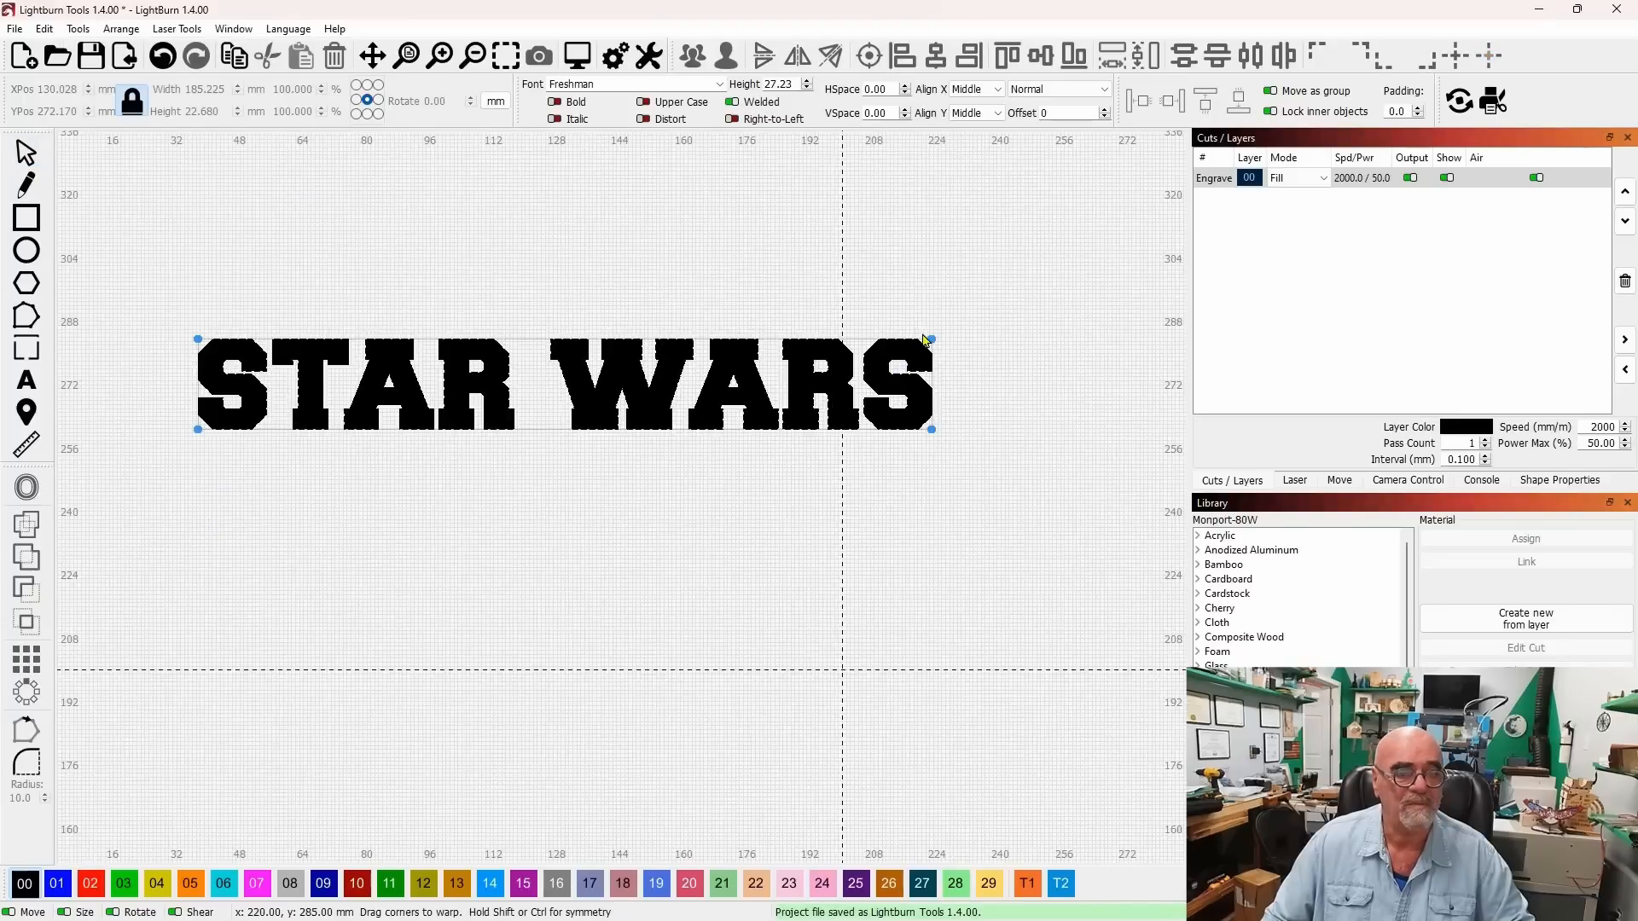
drag(931, 339, 927, 307)
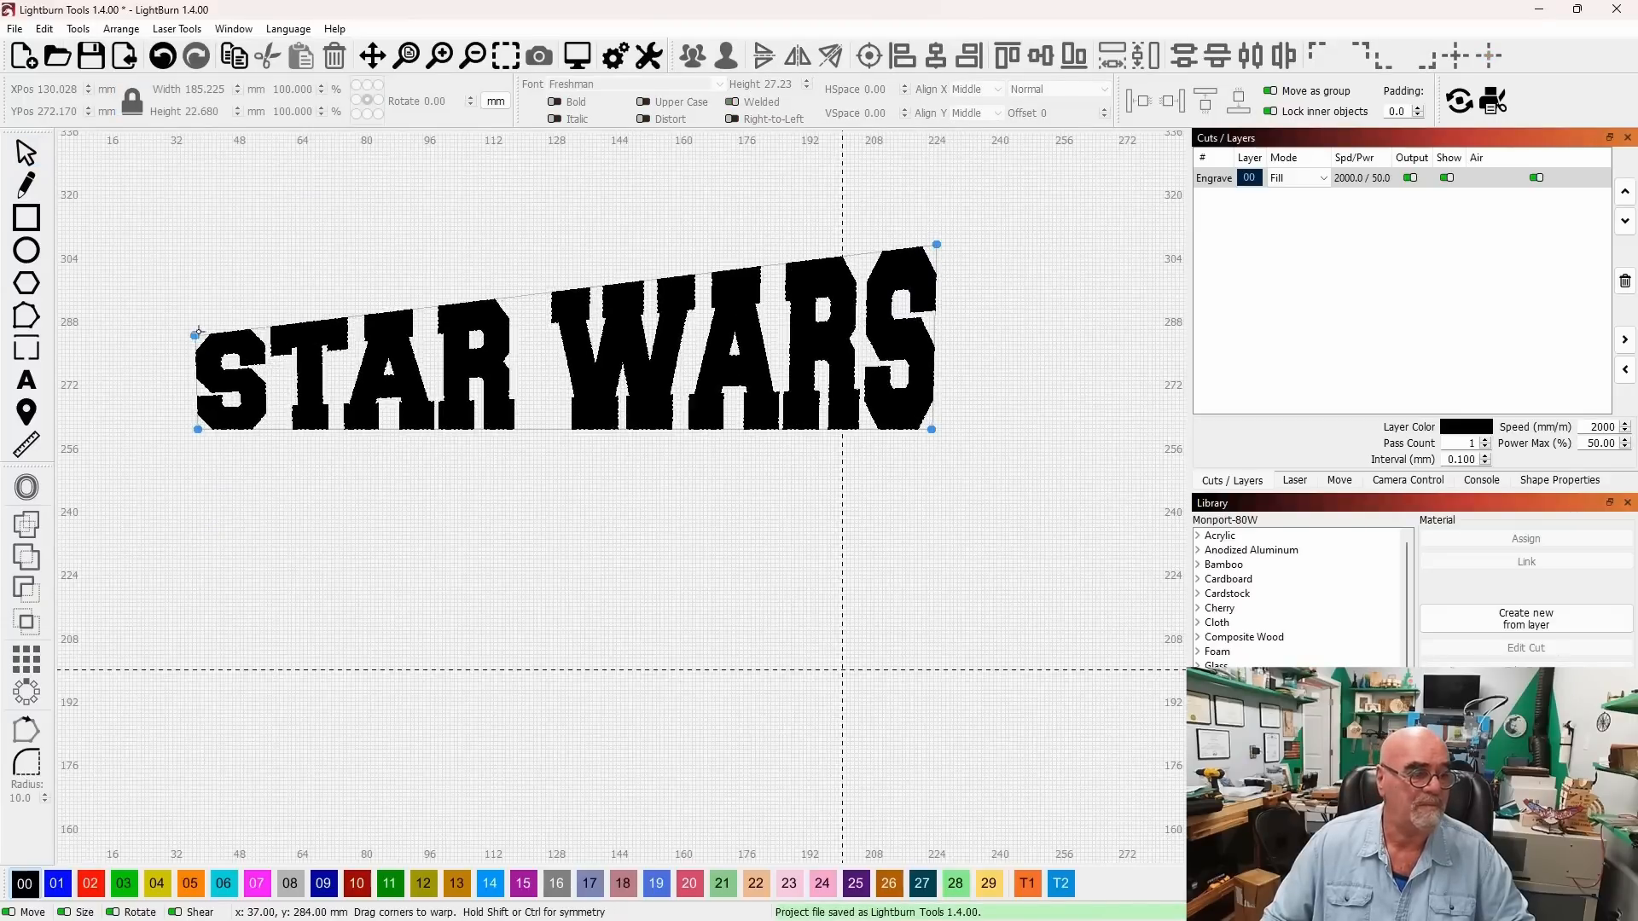
drag(218, 271, 206, 243)
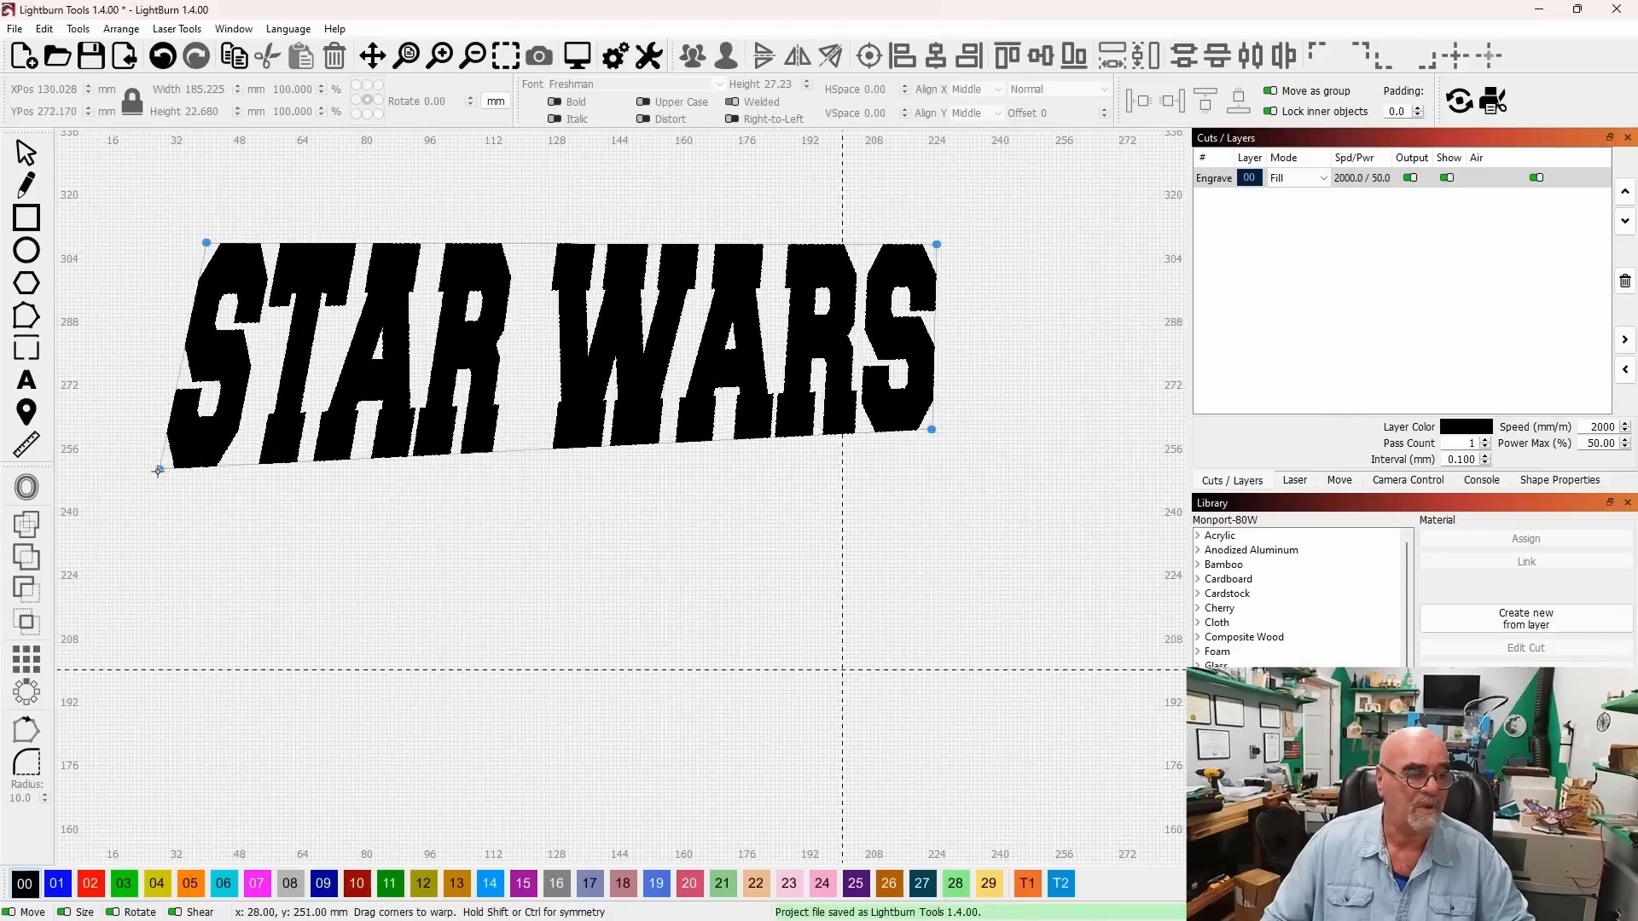
drag(153, 489, 144, 513)
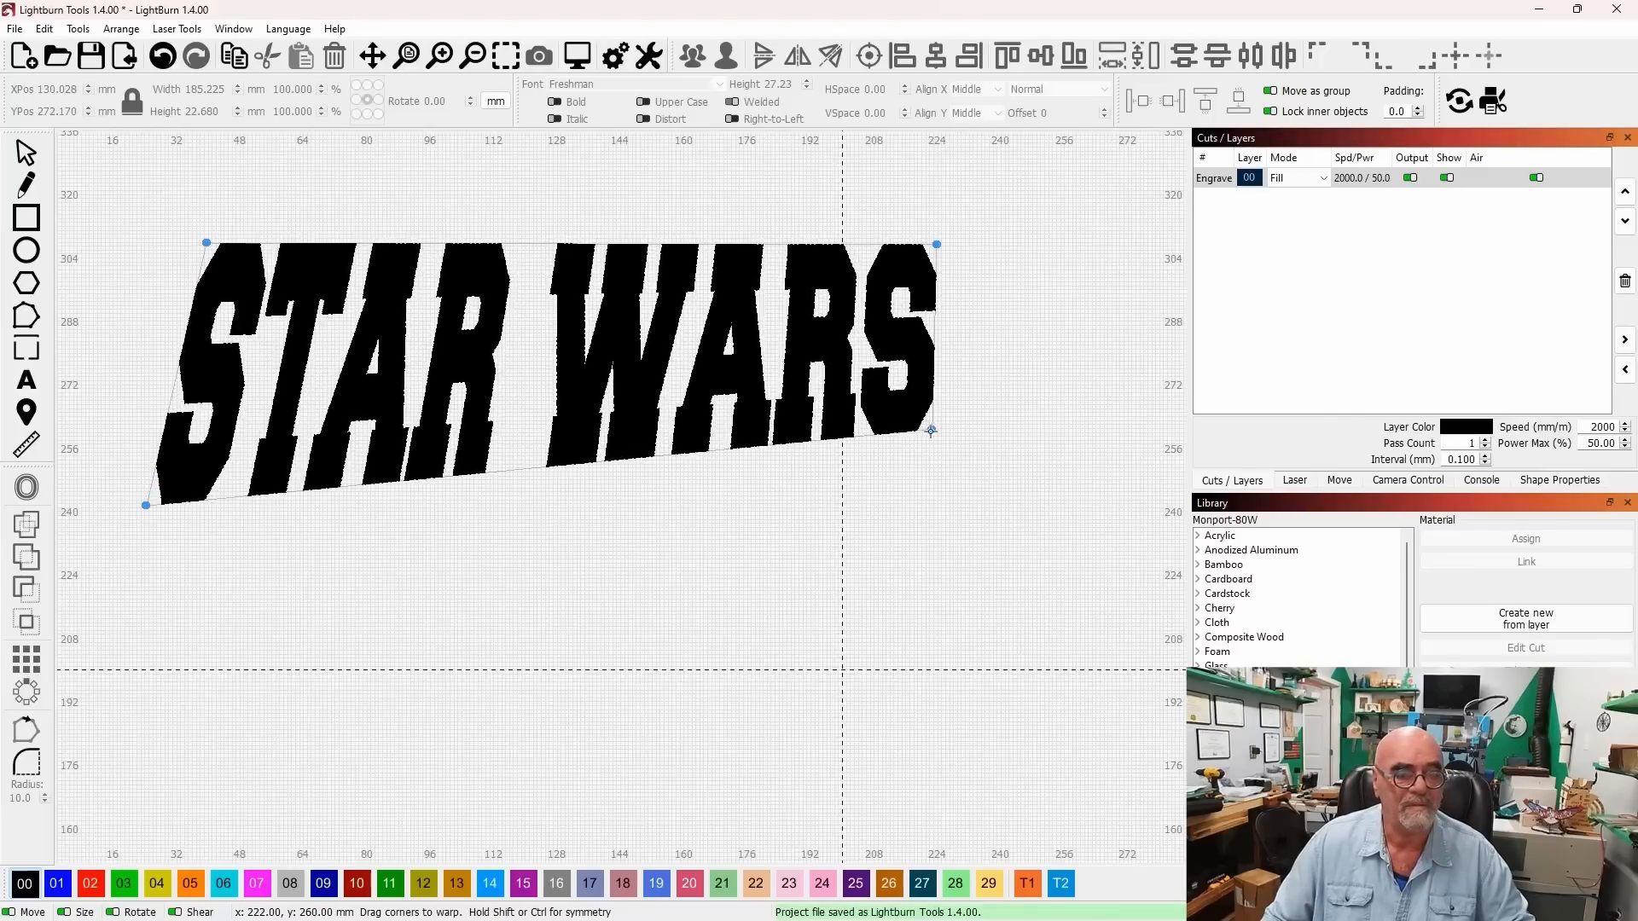
drag(930, 431, 988, 531)
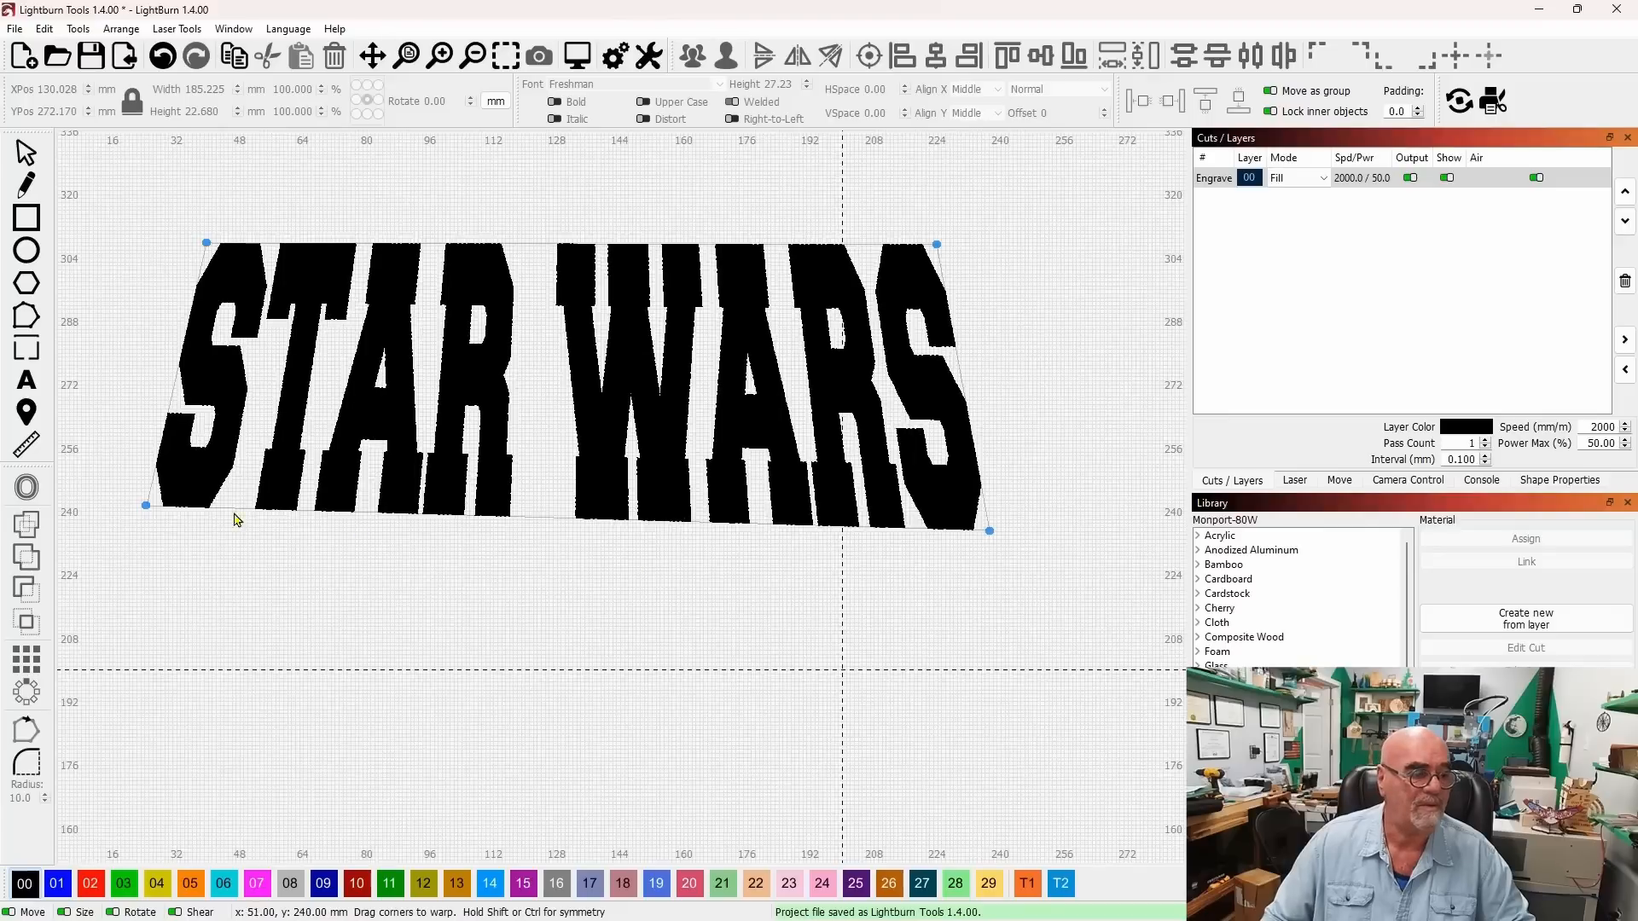
Spread the text's lower corners farther down and outward into a trapezoid about 263 mm wide and 88 mm tall, and finish the warp
drag(146, 505, 72, 572)
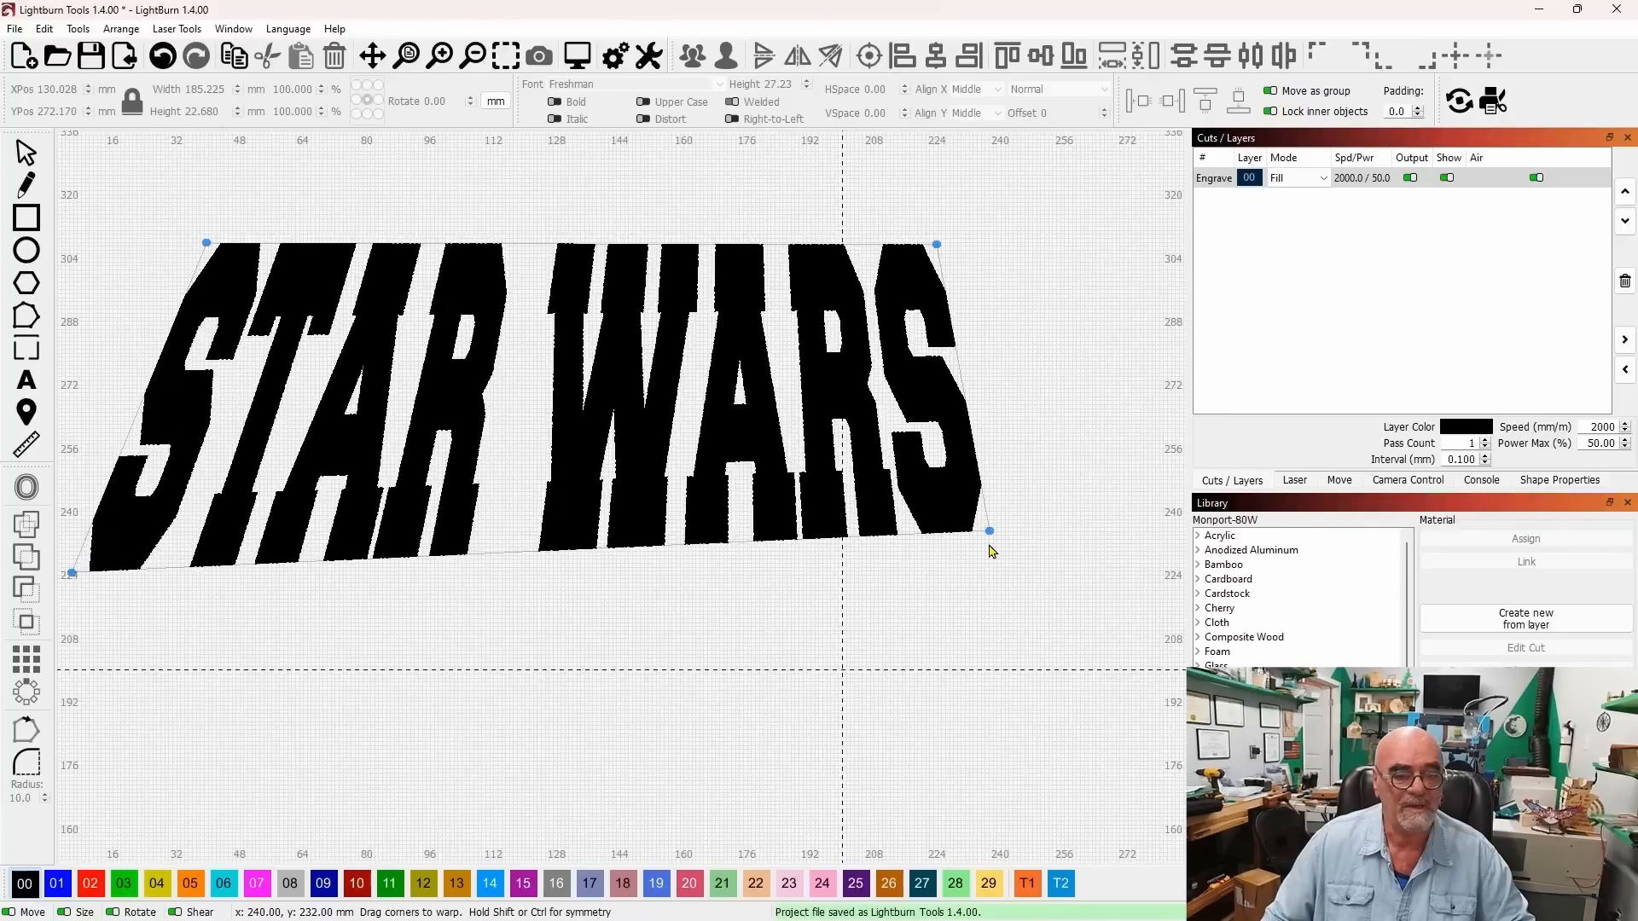
drag(987, 532, 1021, 579)
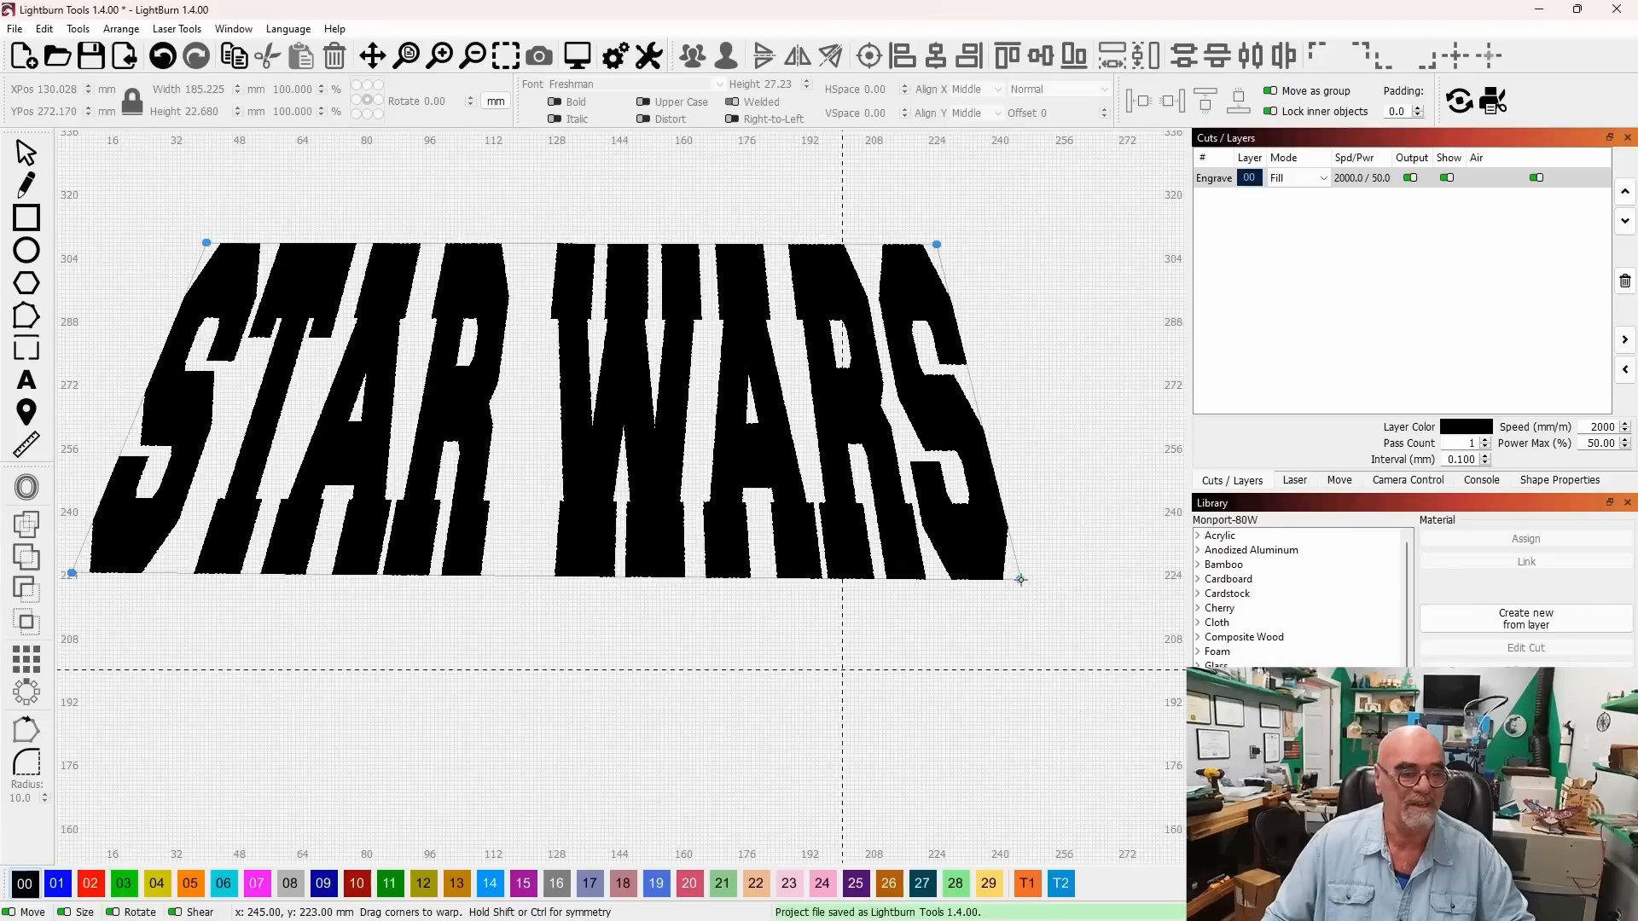
scroll(945, 561, down, 2)
scroll(945, 561, down, 1)
drag(921, 523, 789, 496)
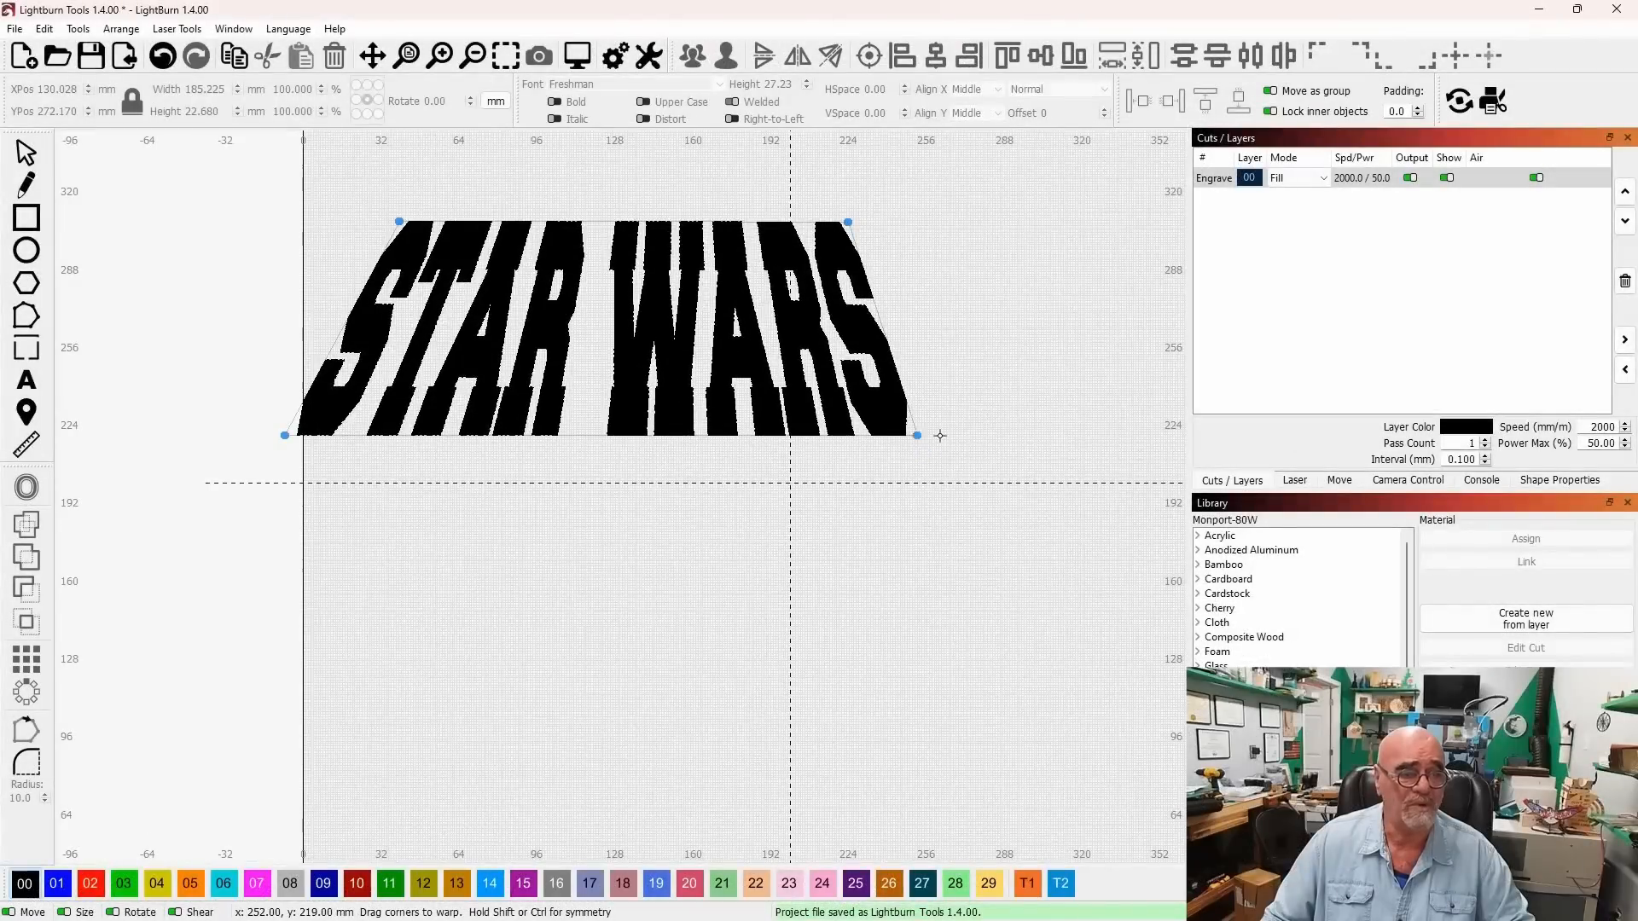
drag(940, 436, 952, 436)
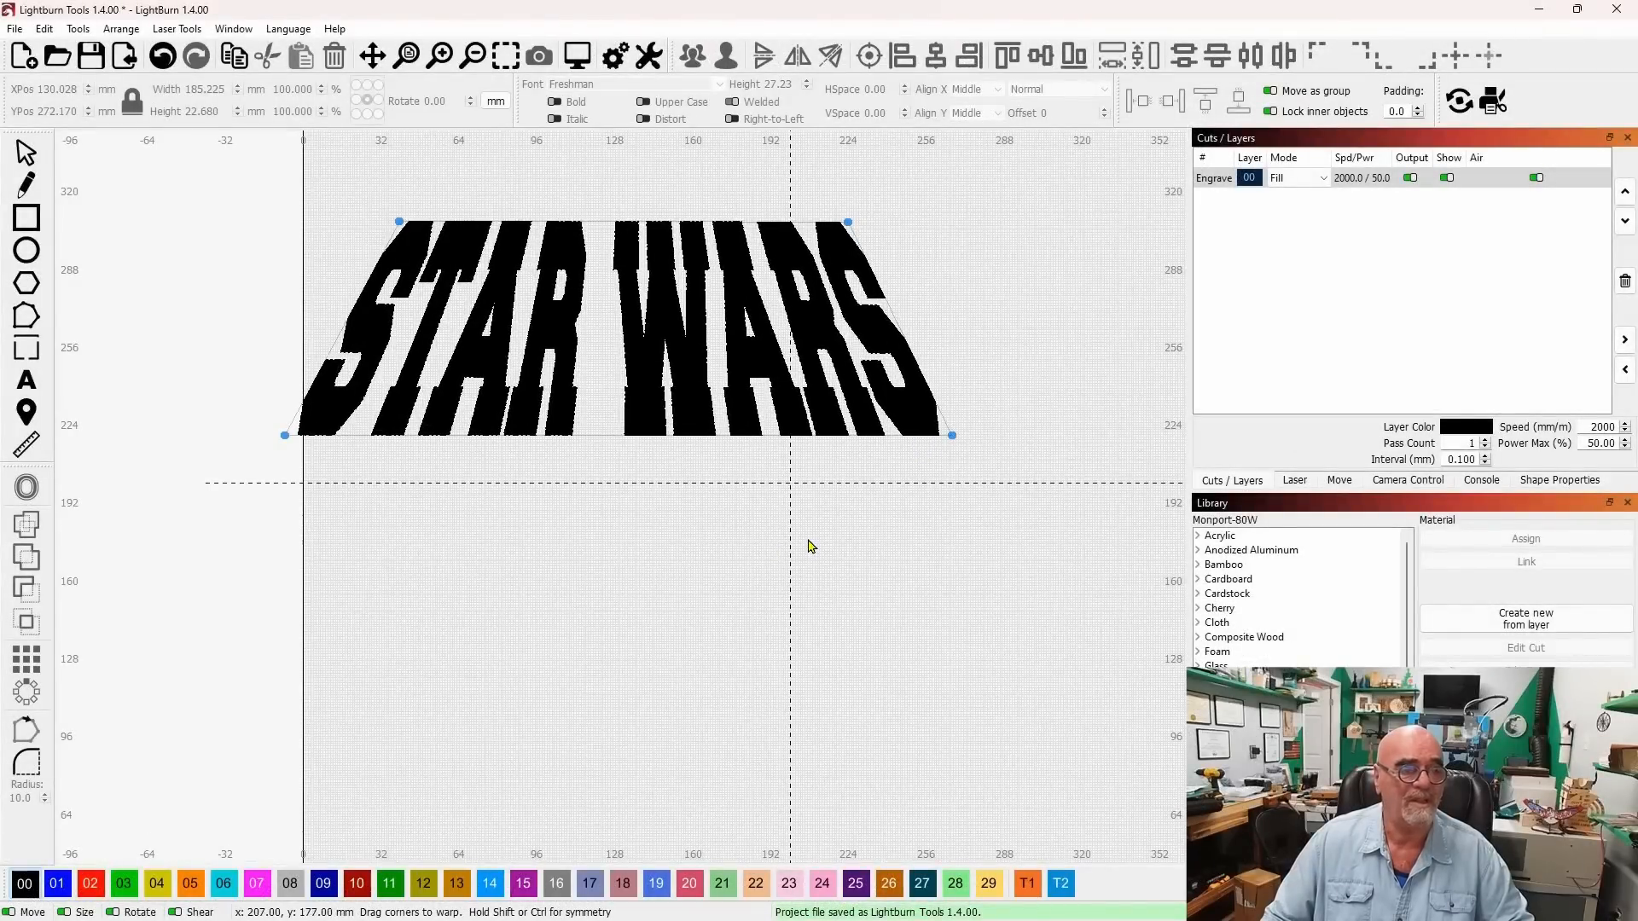
scroll(808, 541, down, 1)
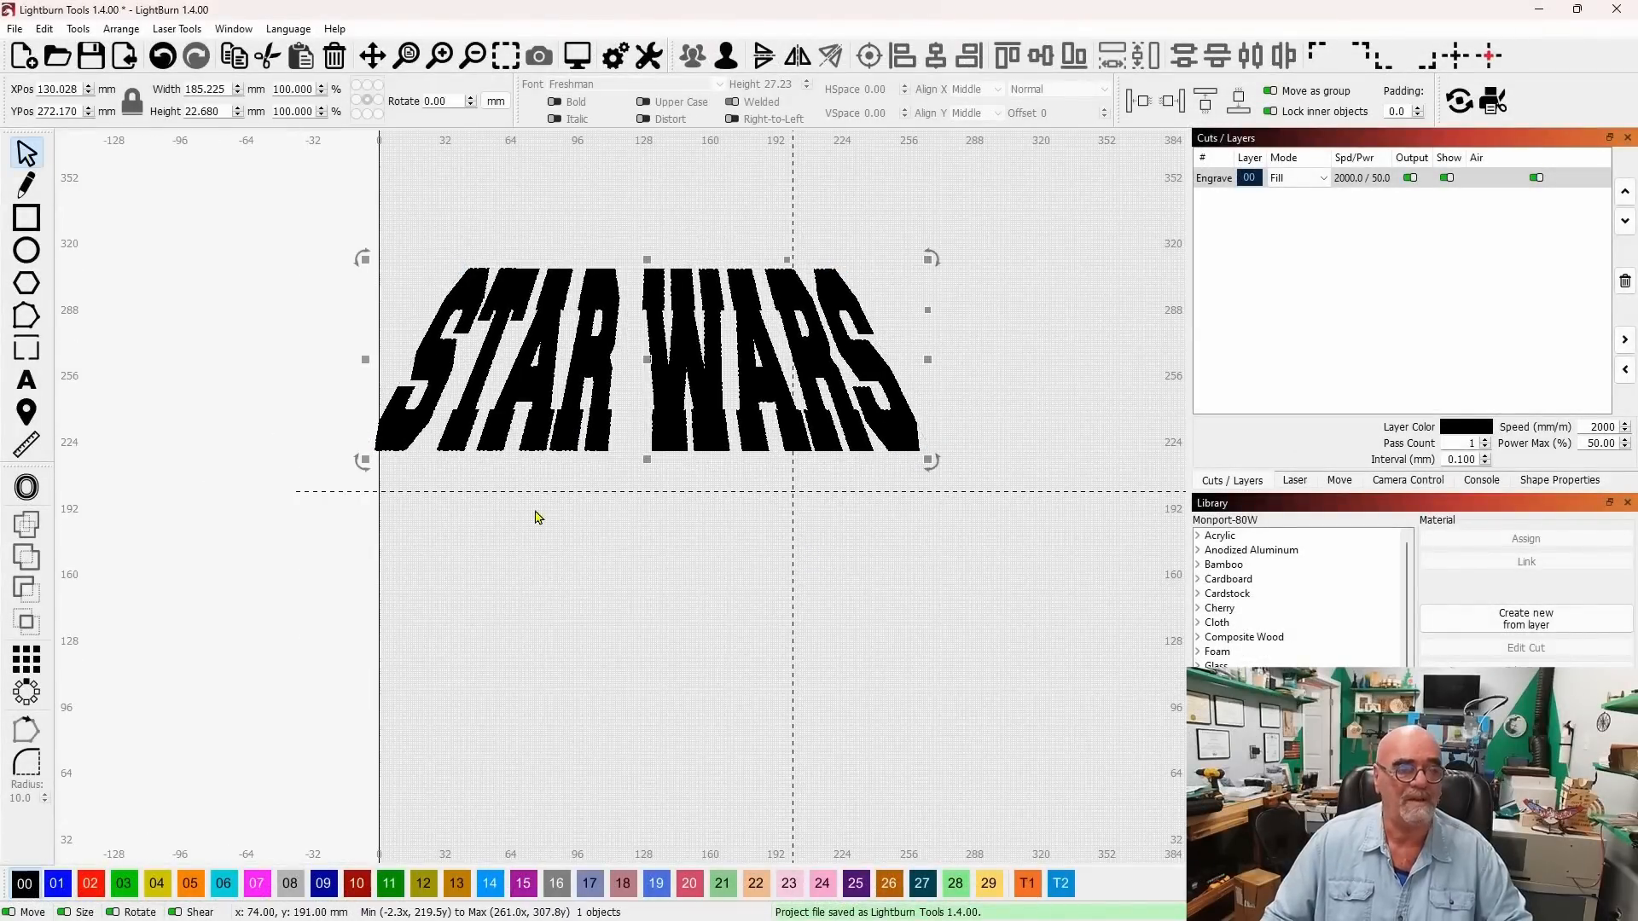
click(678, 560)
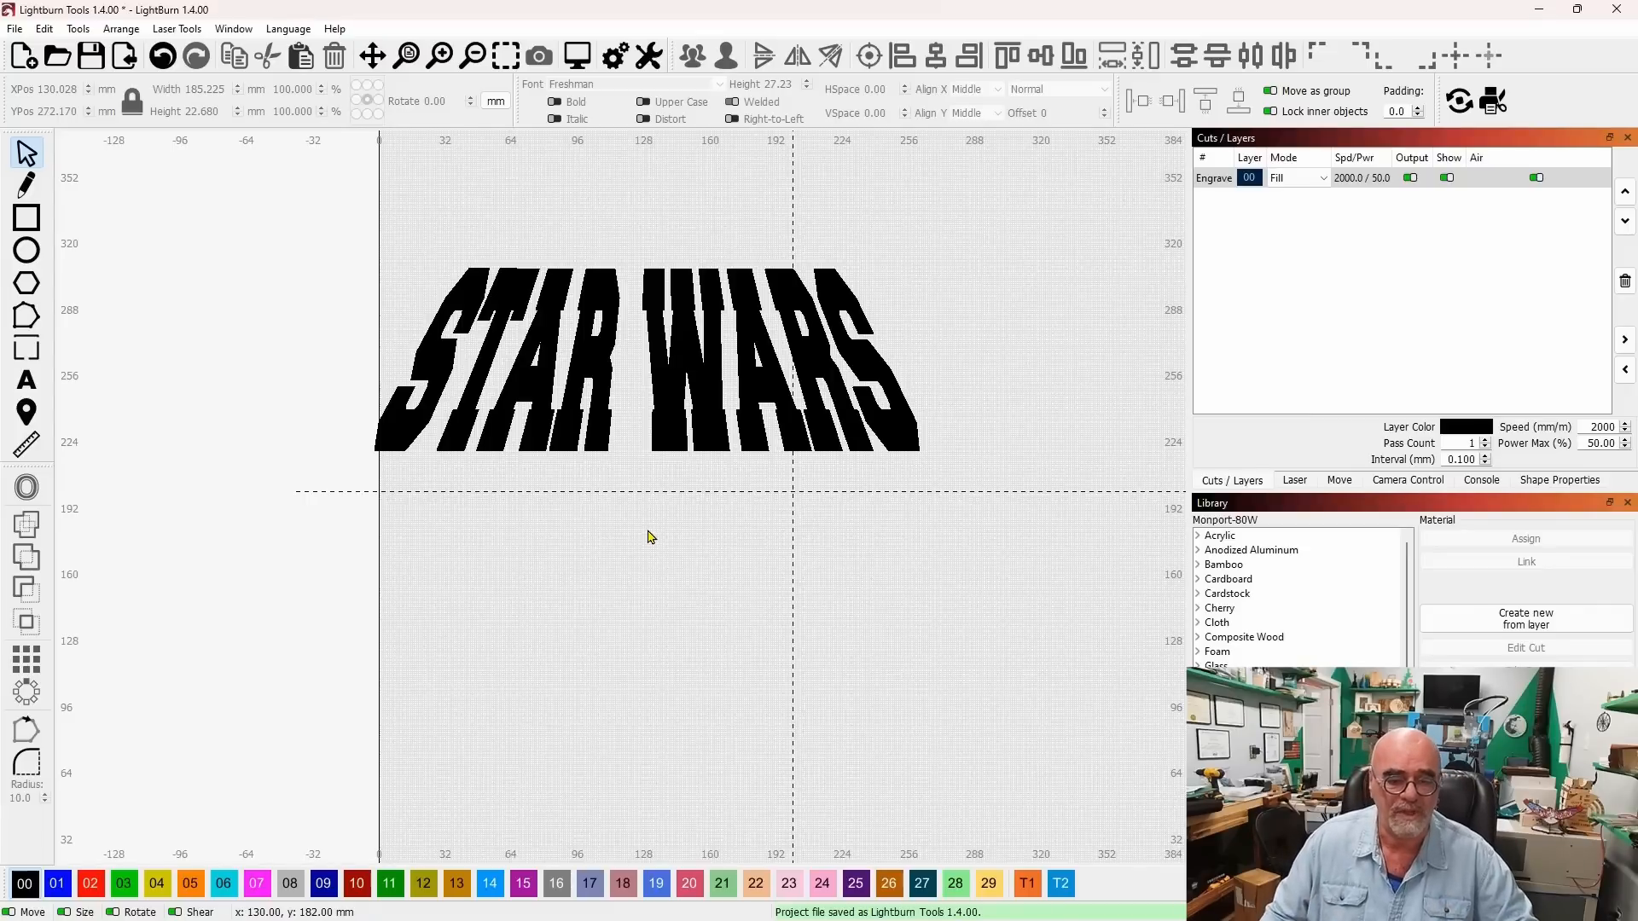
Place the Dogs photo from the art library's Photos collection below the text, centred at about X 143, Y 150 mm
click(1273, 894)
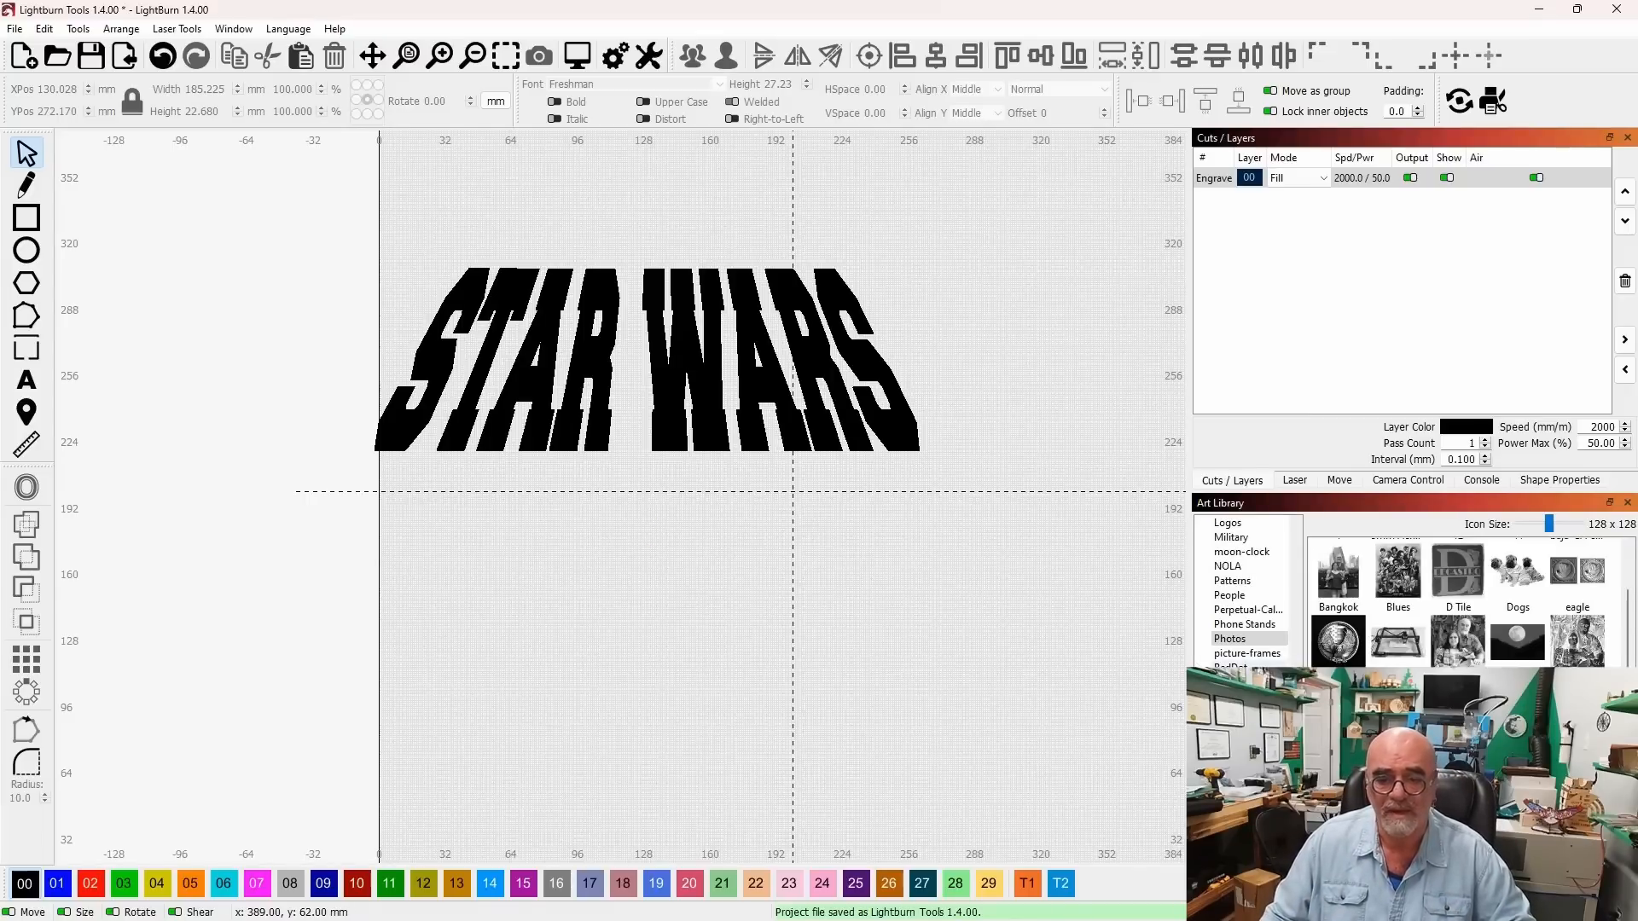
scroll(1459, 601, down, 1)
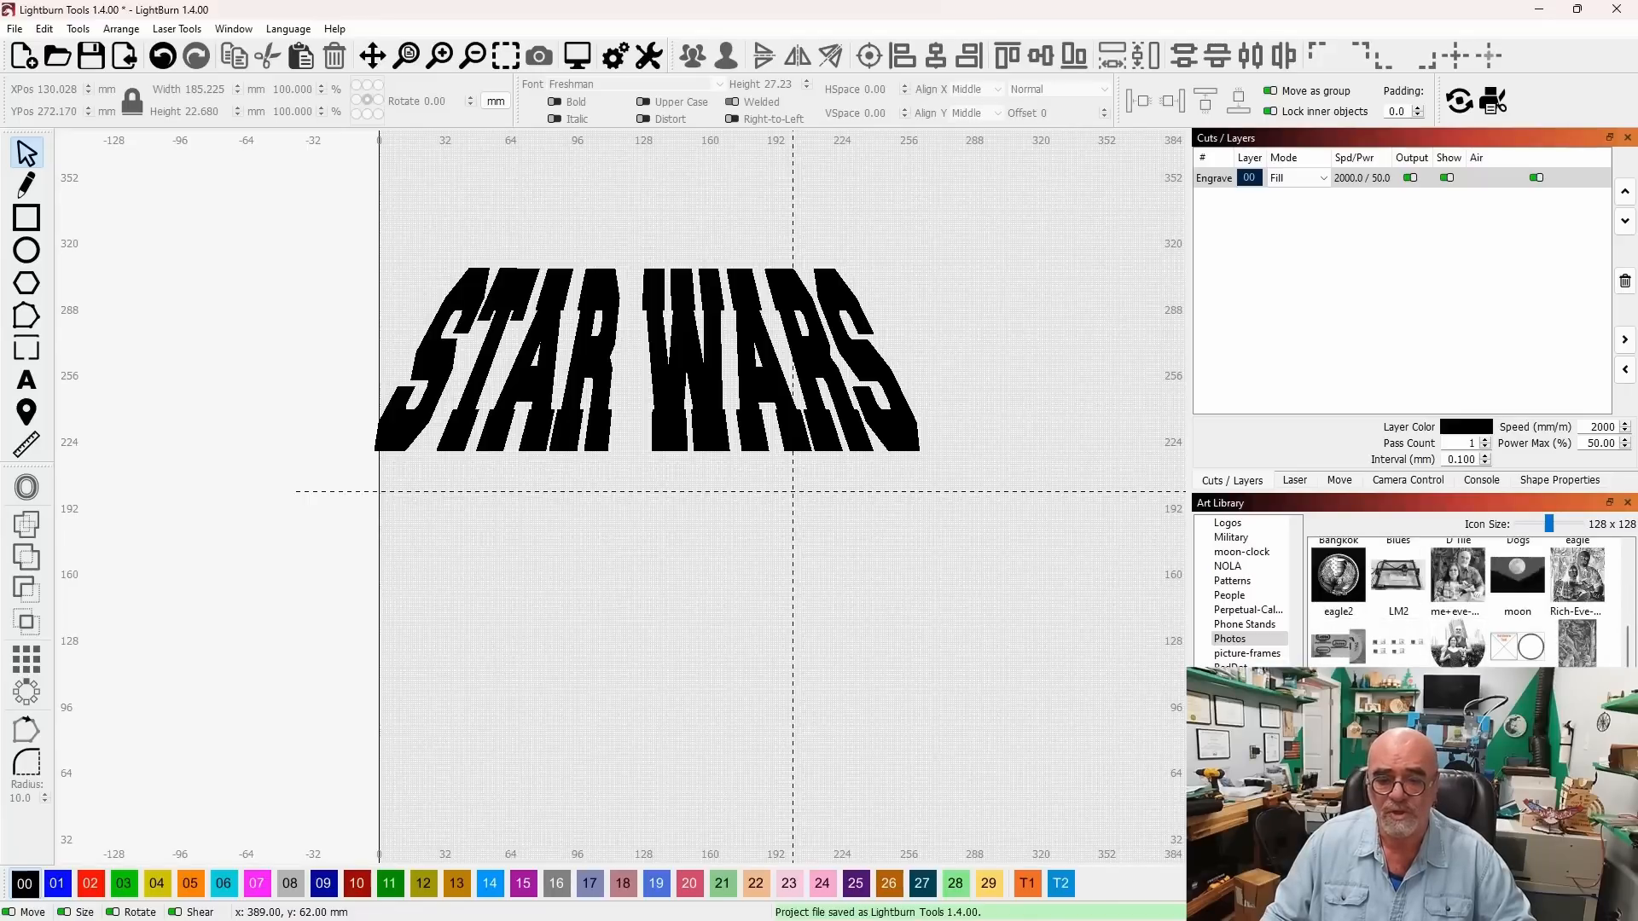
drag(706, 551, 933, 687)
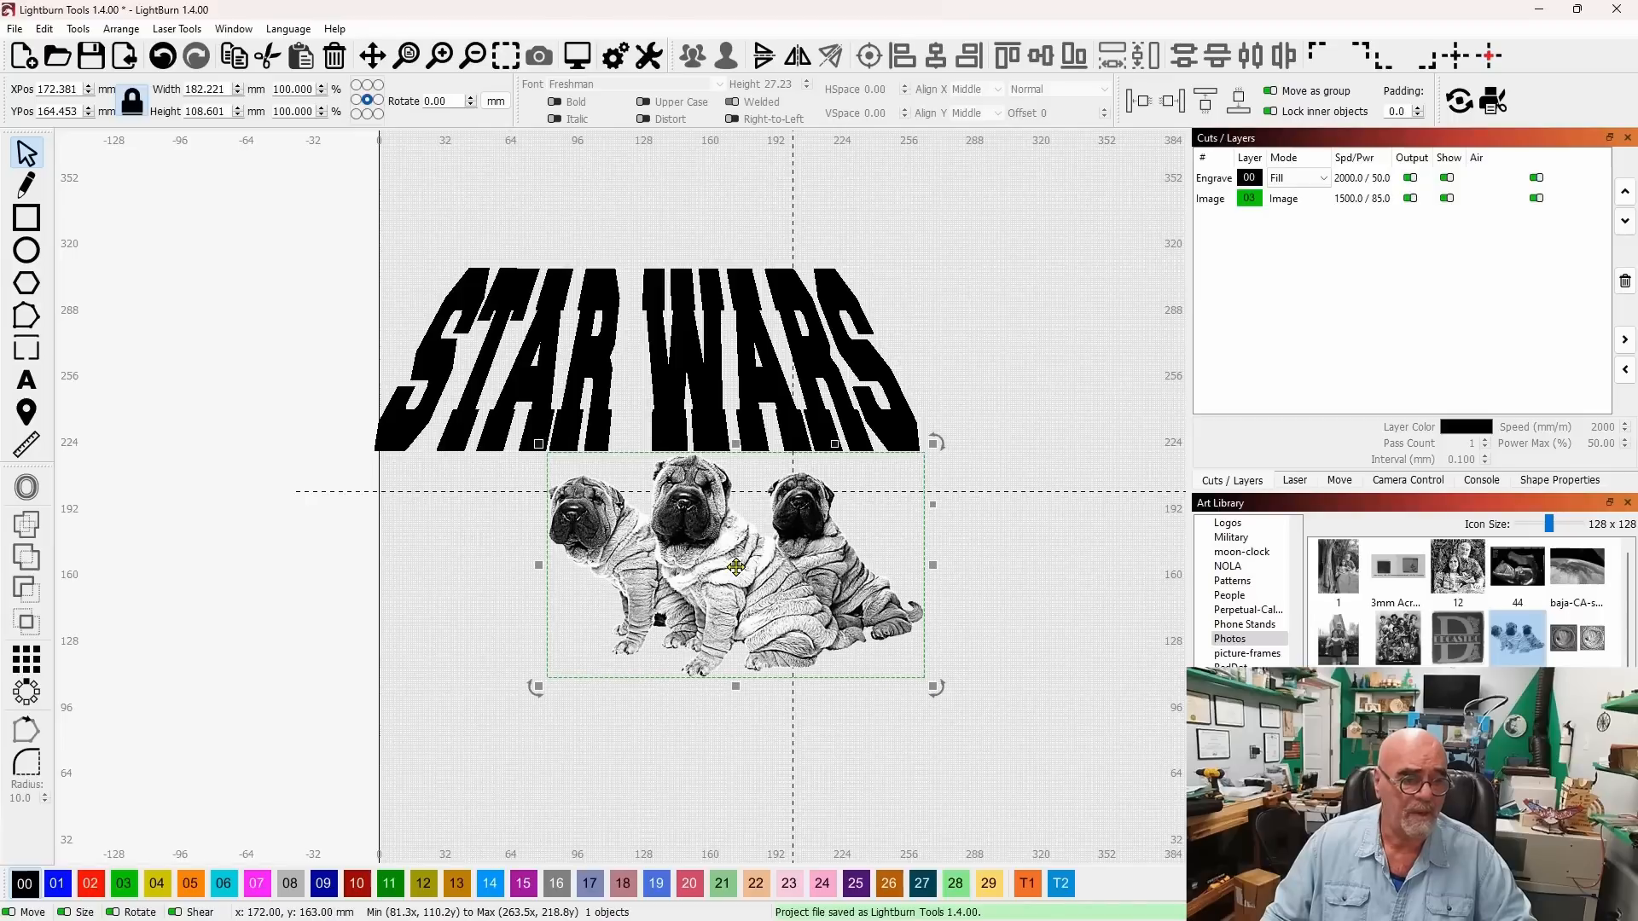
drag(736, 566, 674, 596)
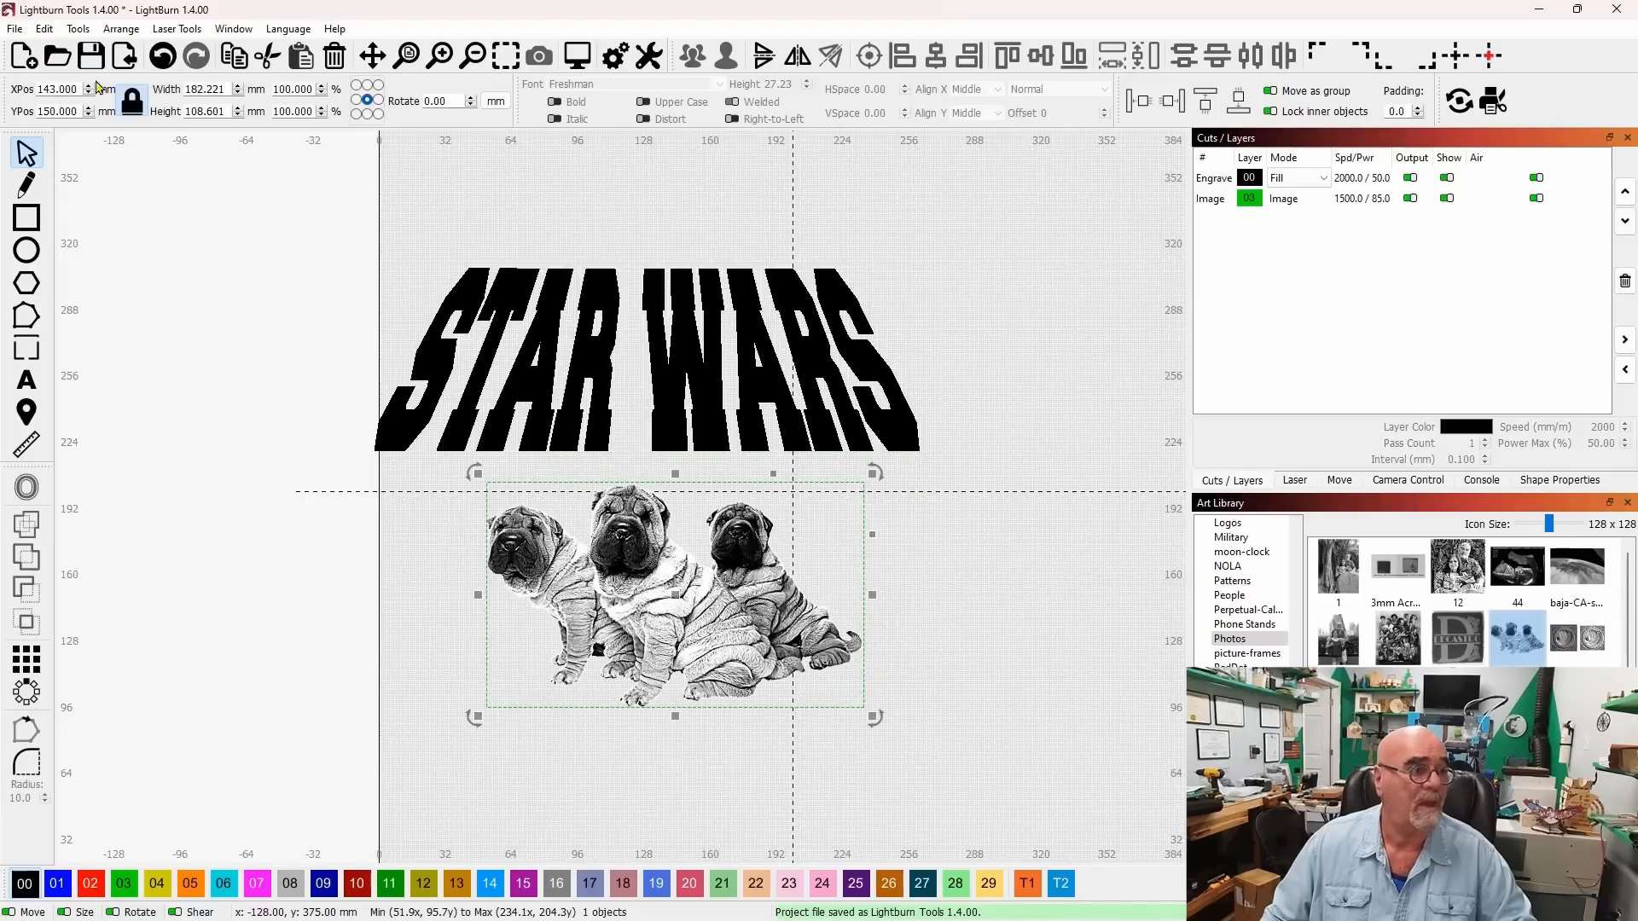
Apply the 4-point warp to the dogs image, pulling its upper-right corner up and outward and both lower corners down and outward
click(78, 29)
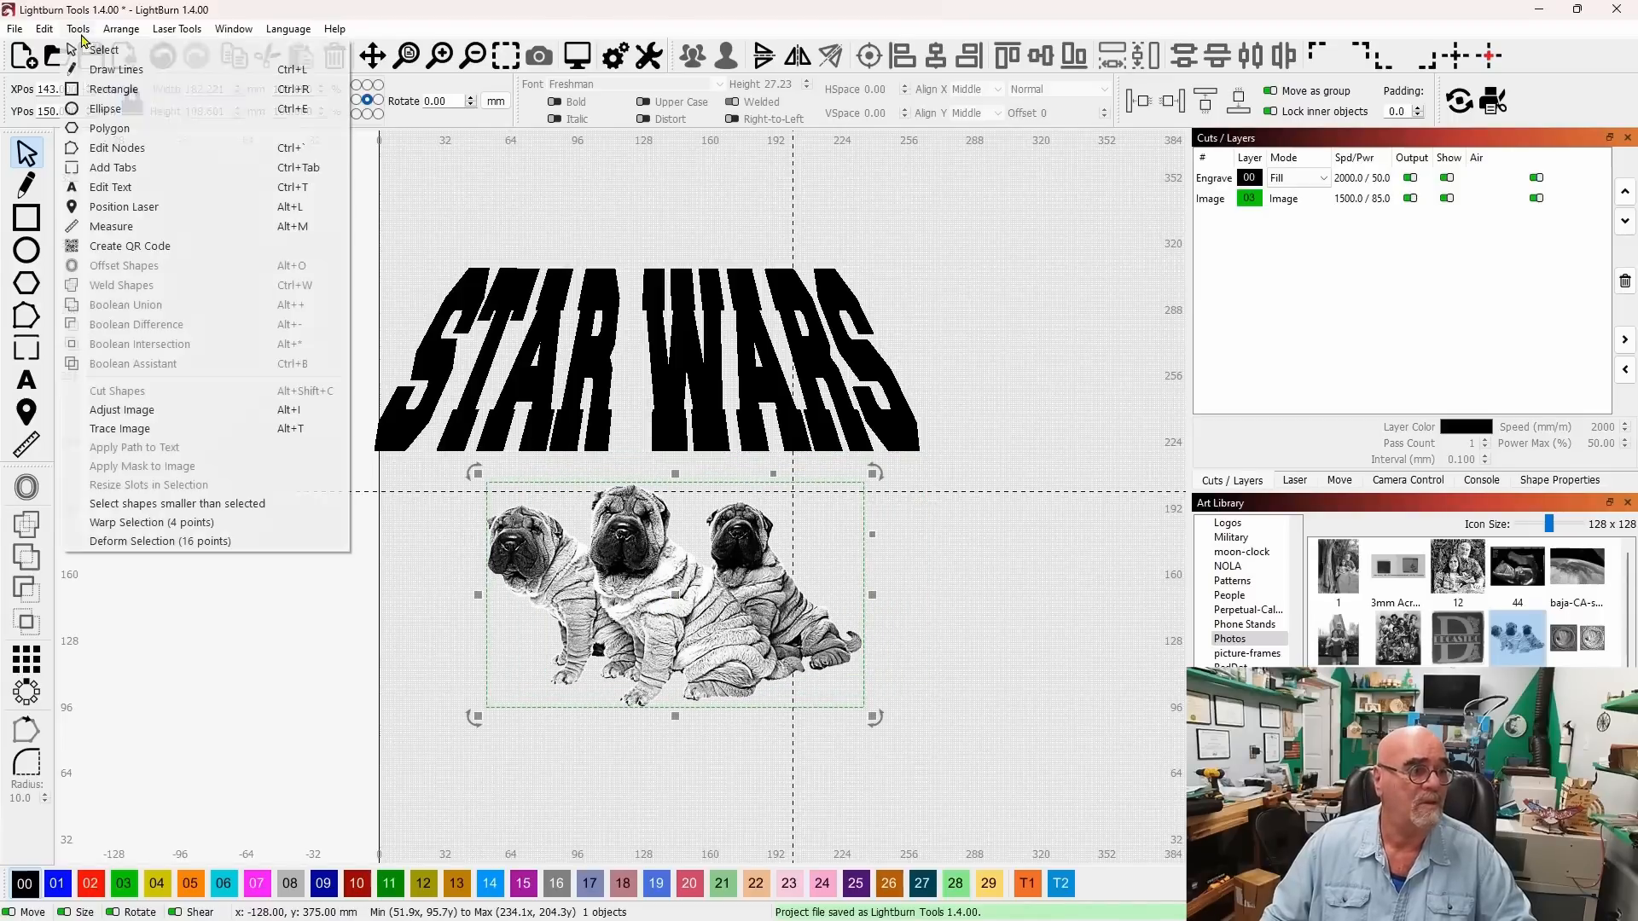
click(229, 523)
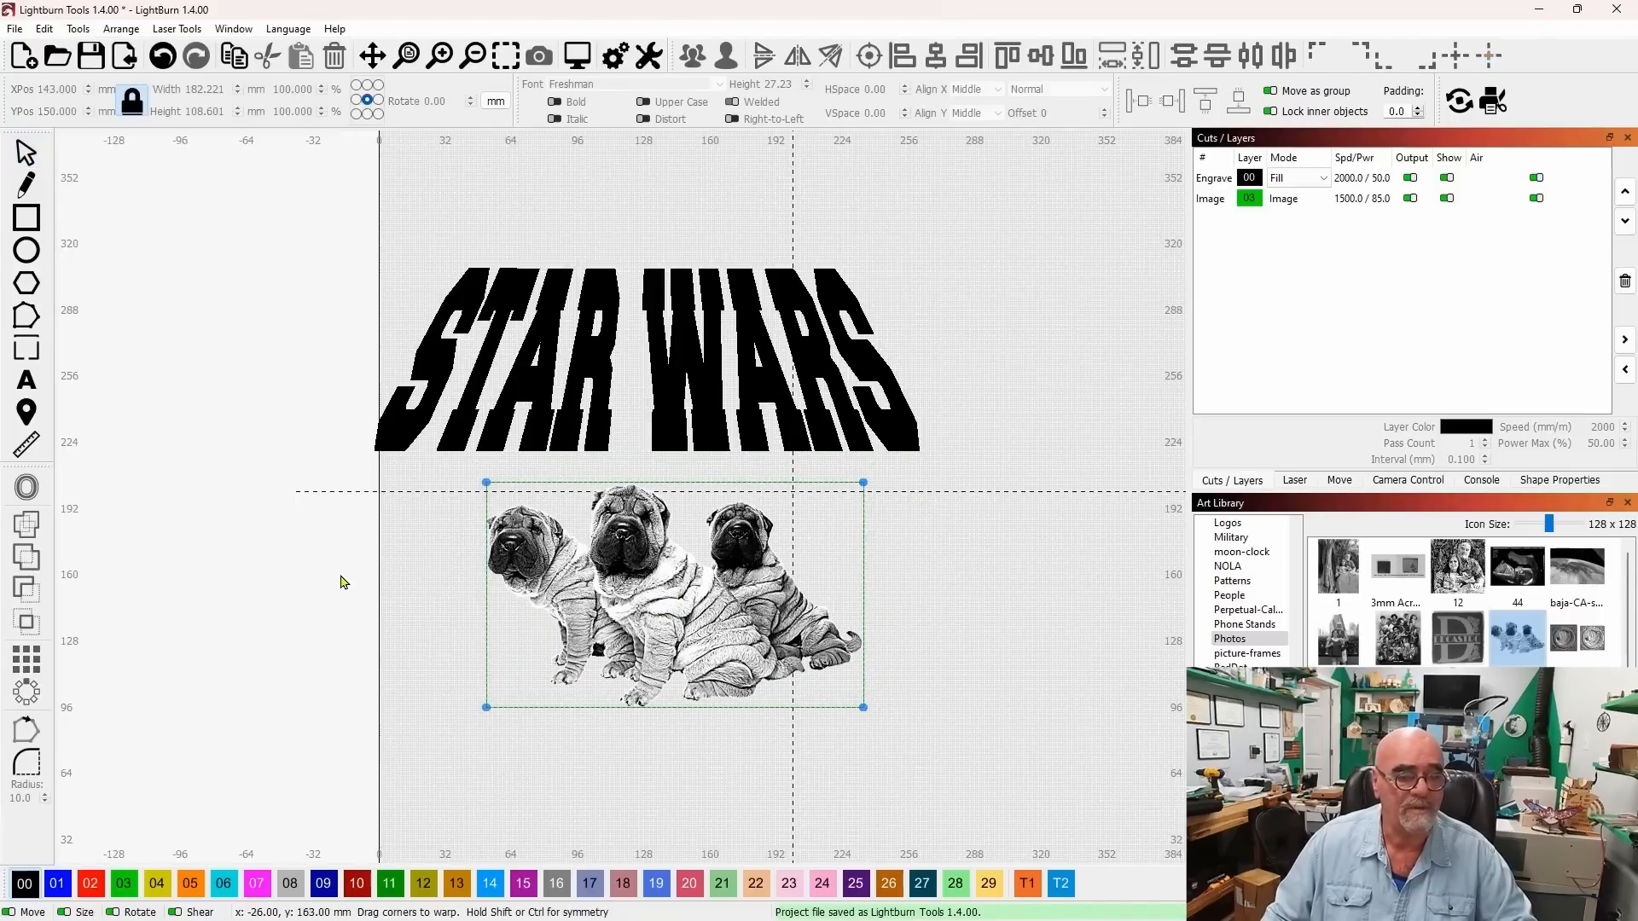
drag(866, 490, 915, 465)
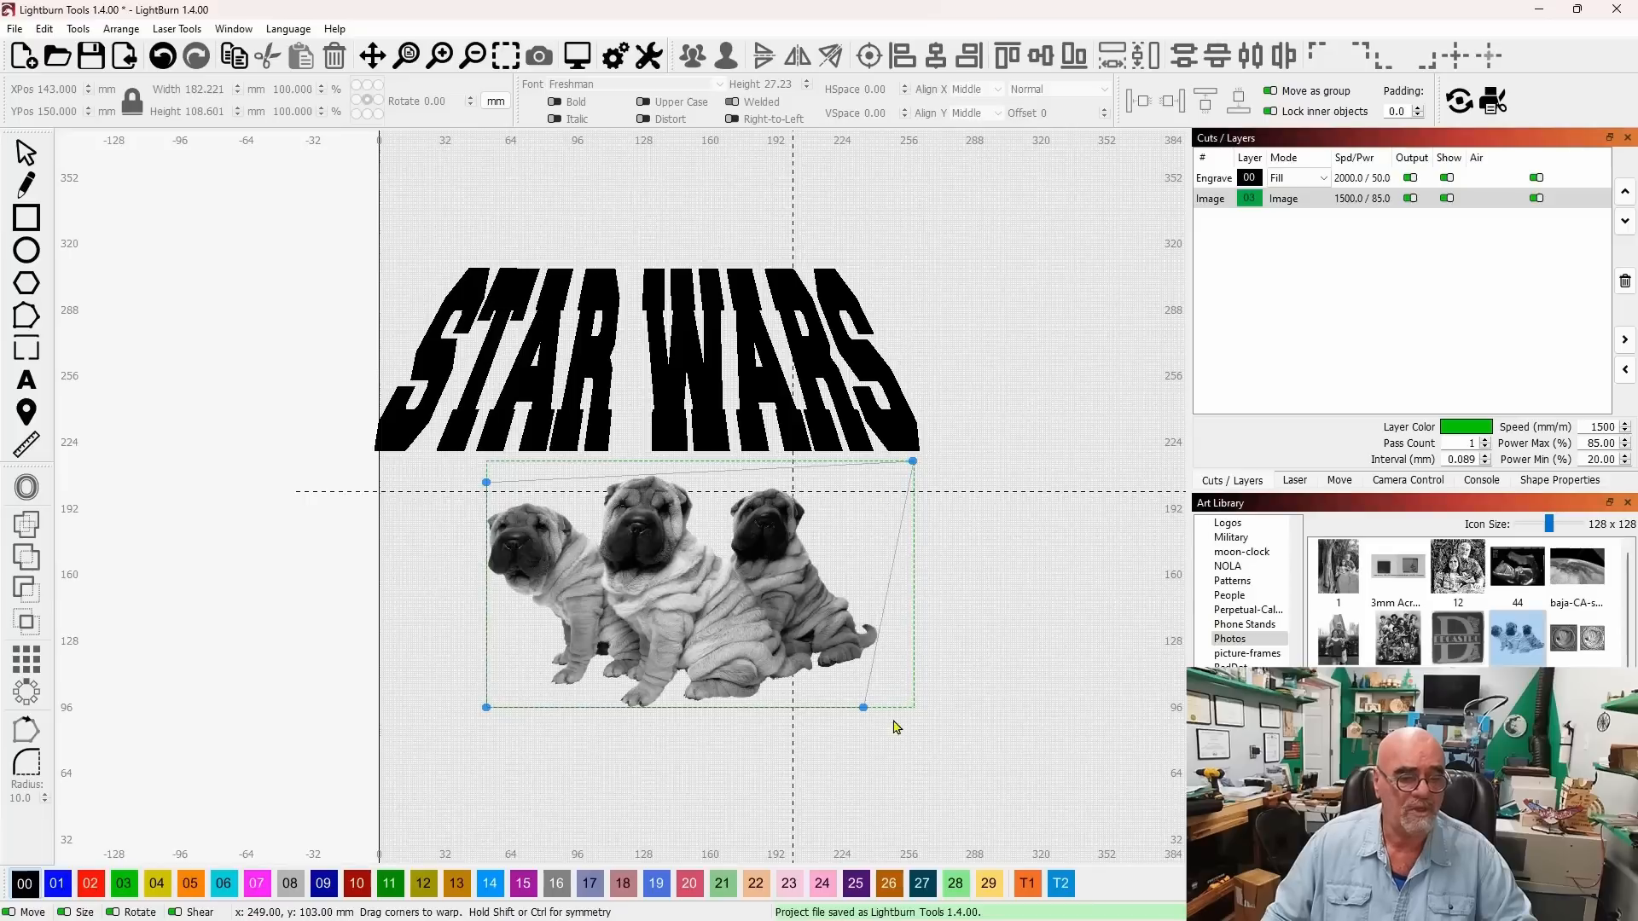
drag(866, 708, 990, 800)
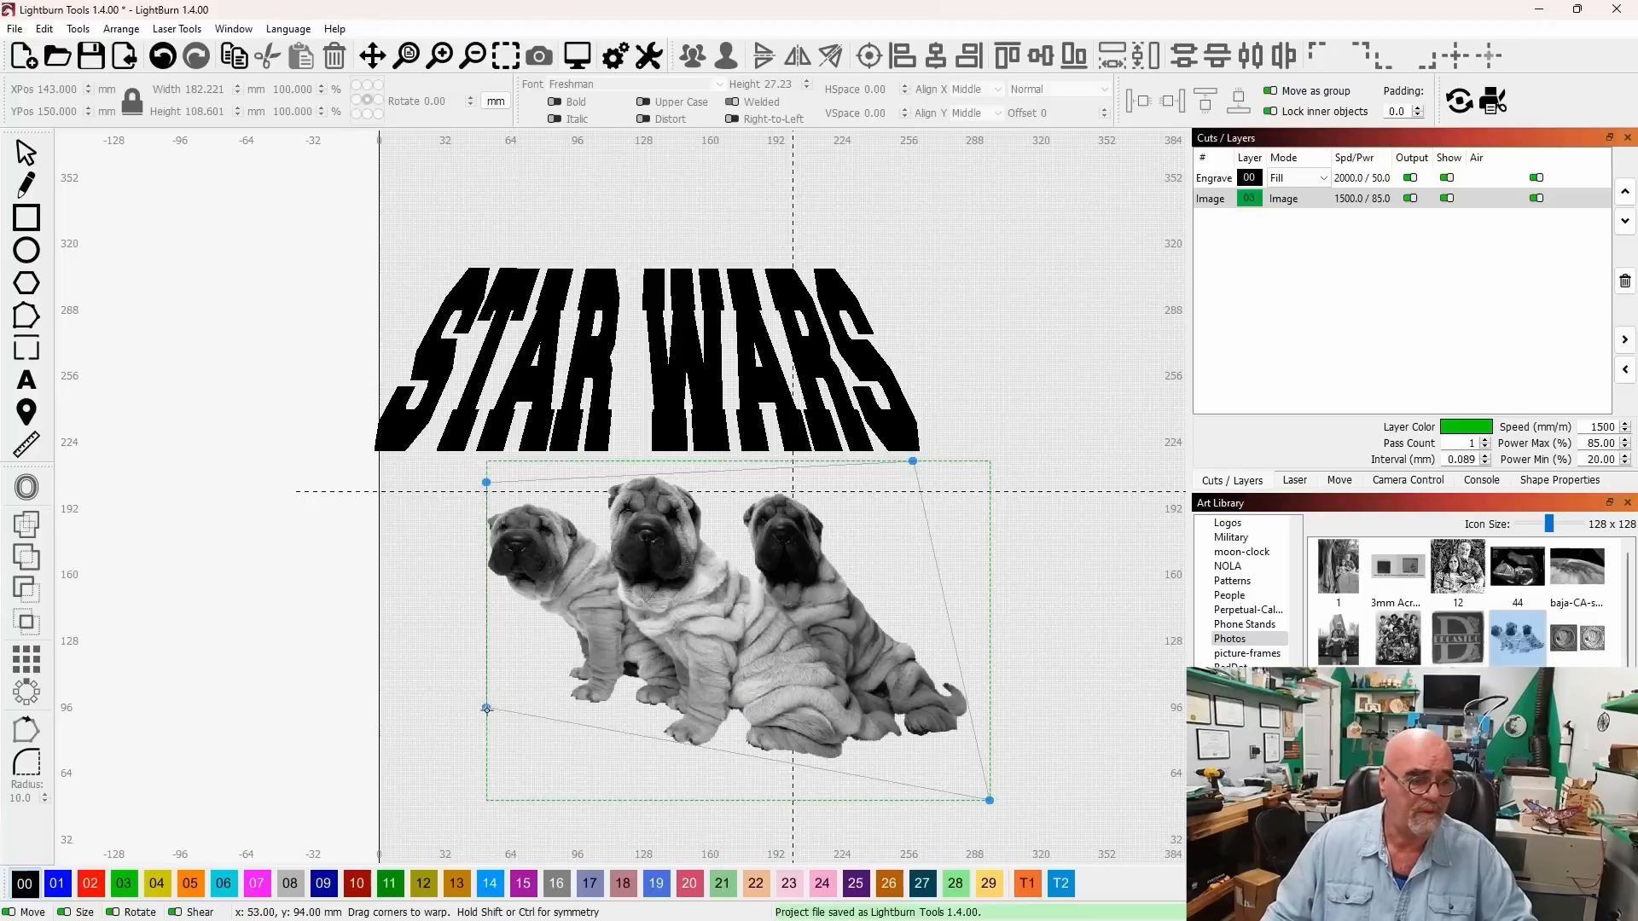
drag(487, 707, 432, 759)
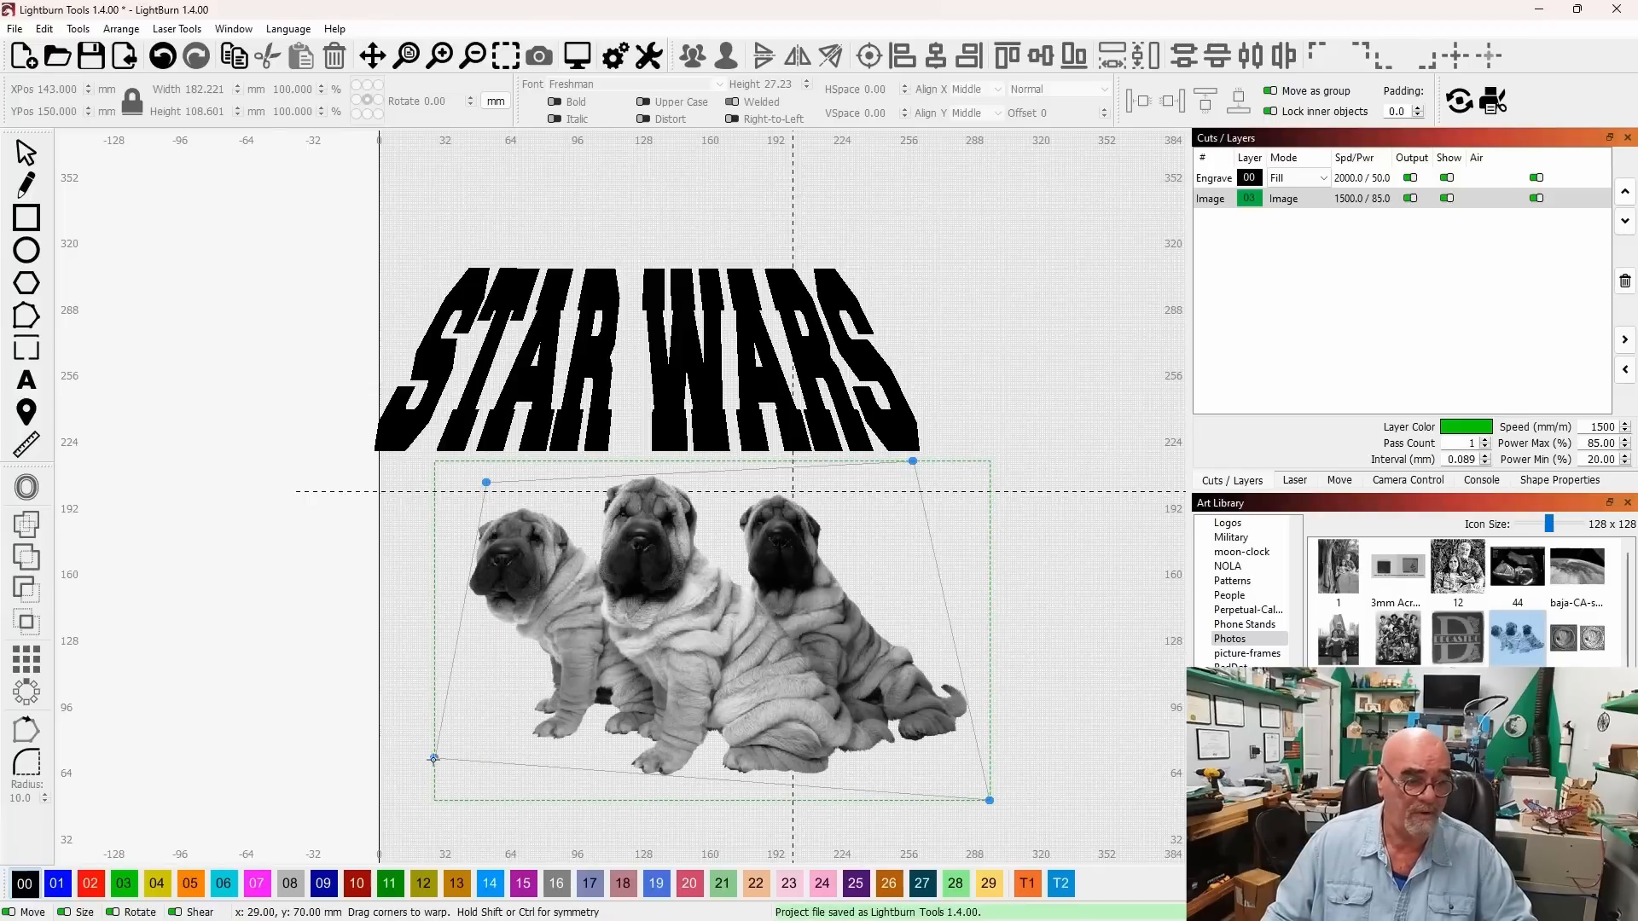
drag(435, 757, 398, 826)
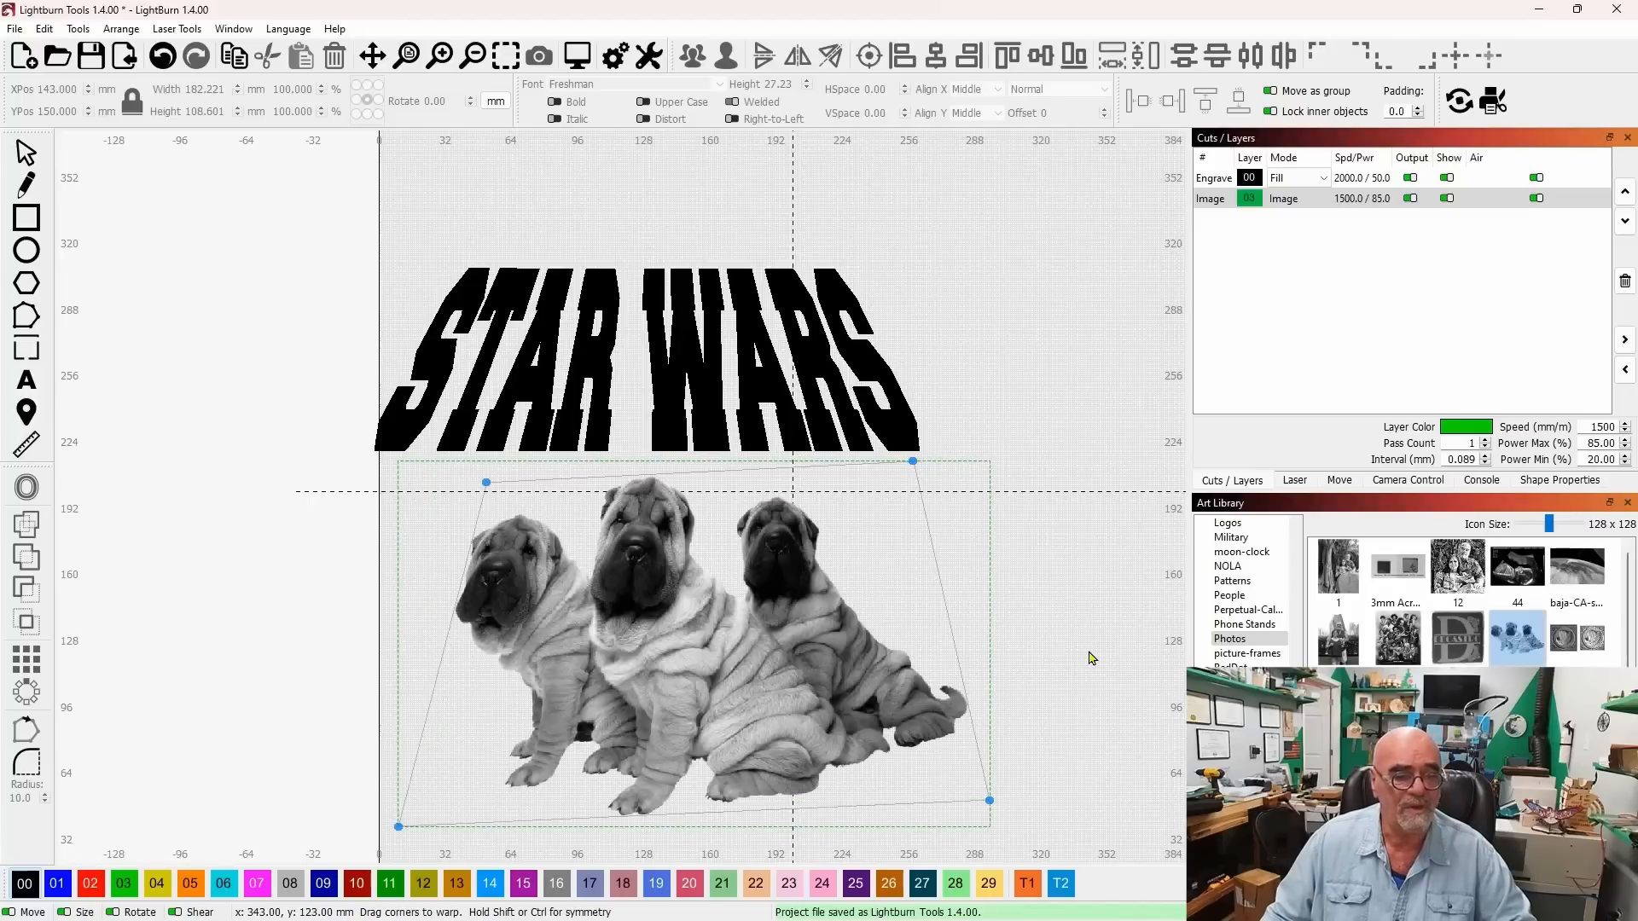
Pull the dogs image's two upper corners down and inward so it tapers toward the top, and finish the warp
drag(913, 461, 863, 533)
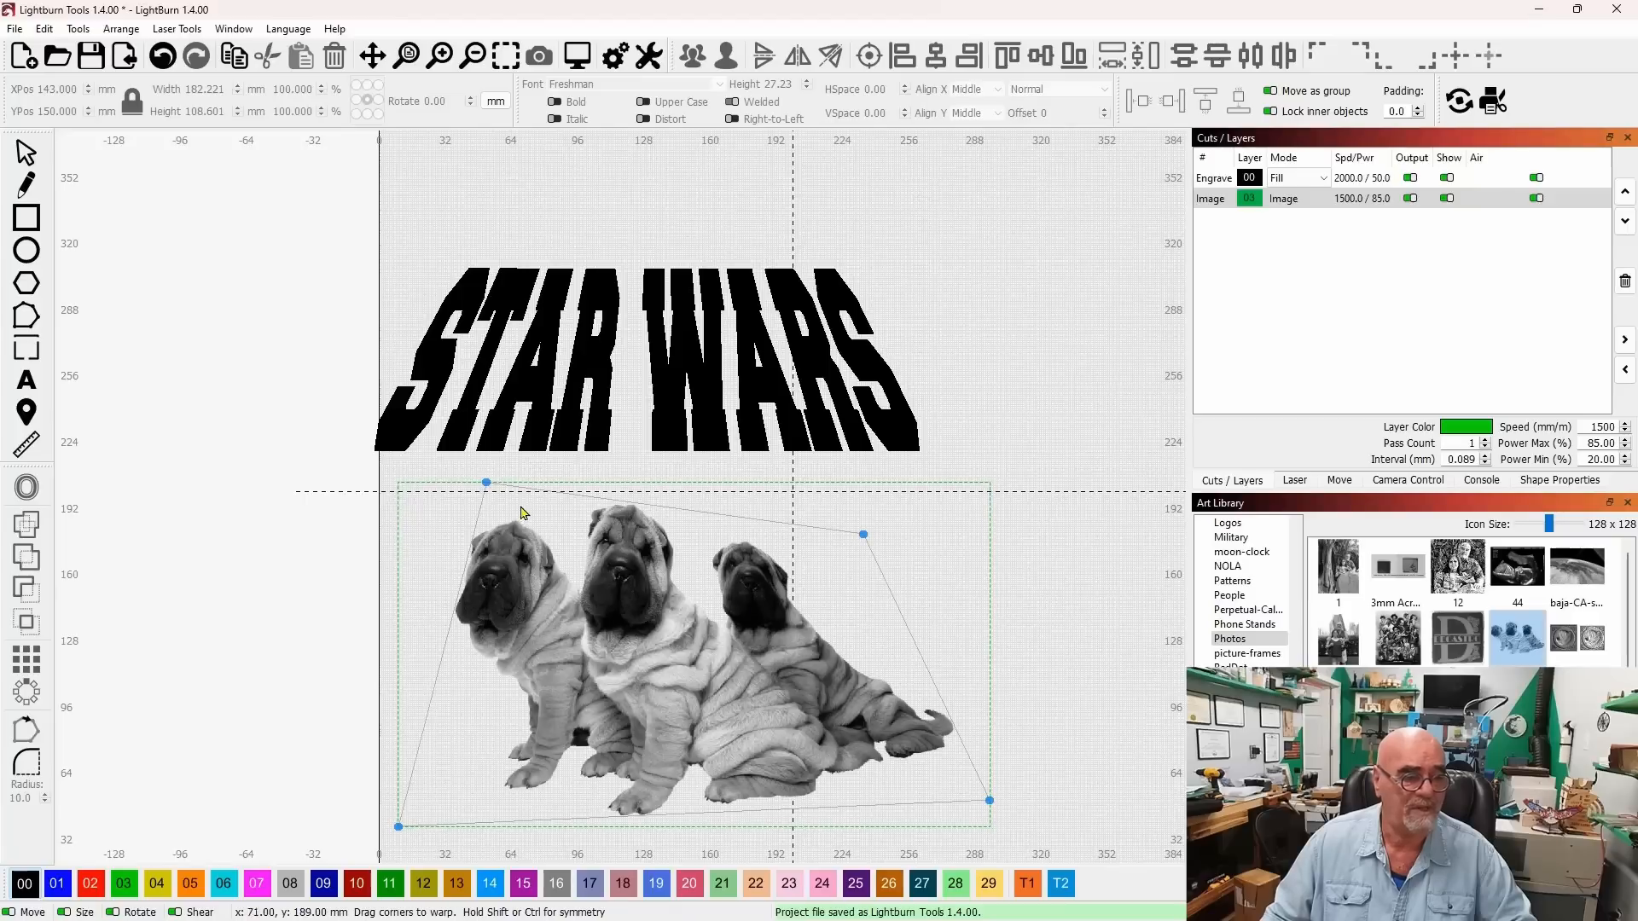
drag(484, 483, 528, 542)
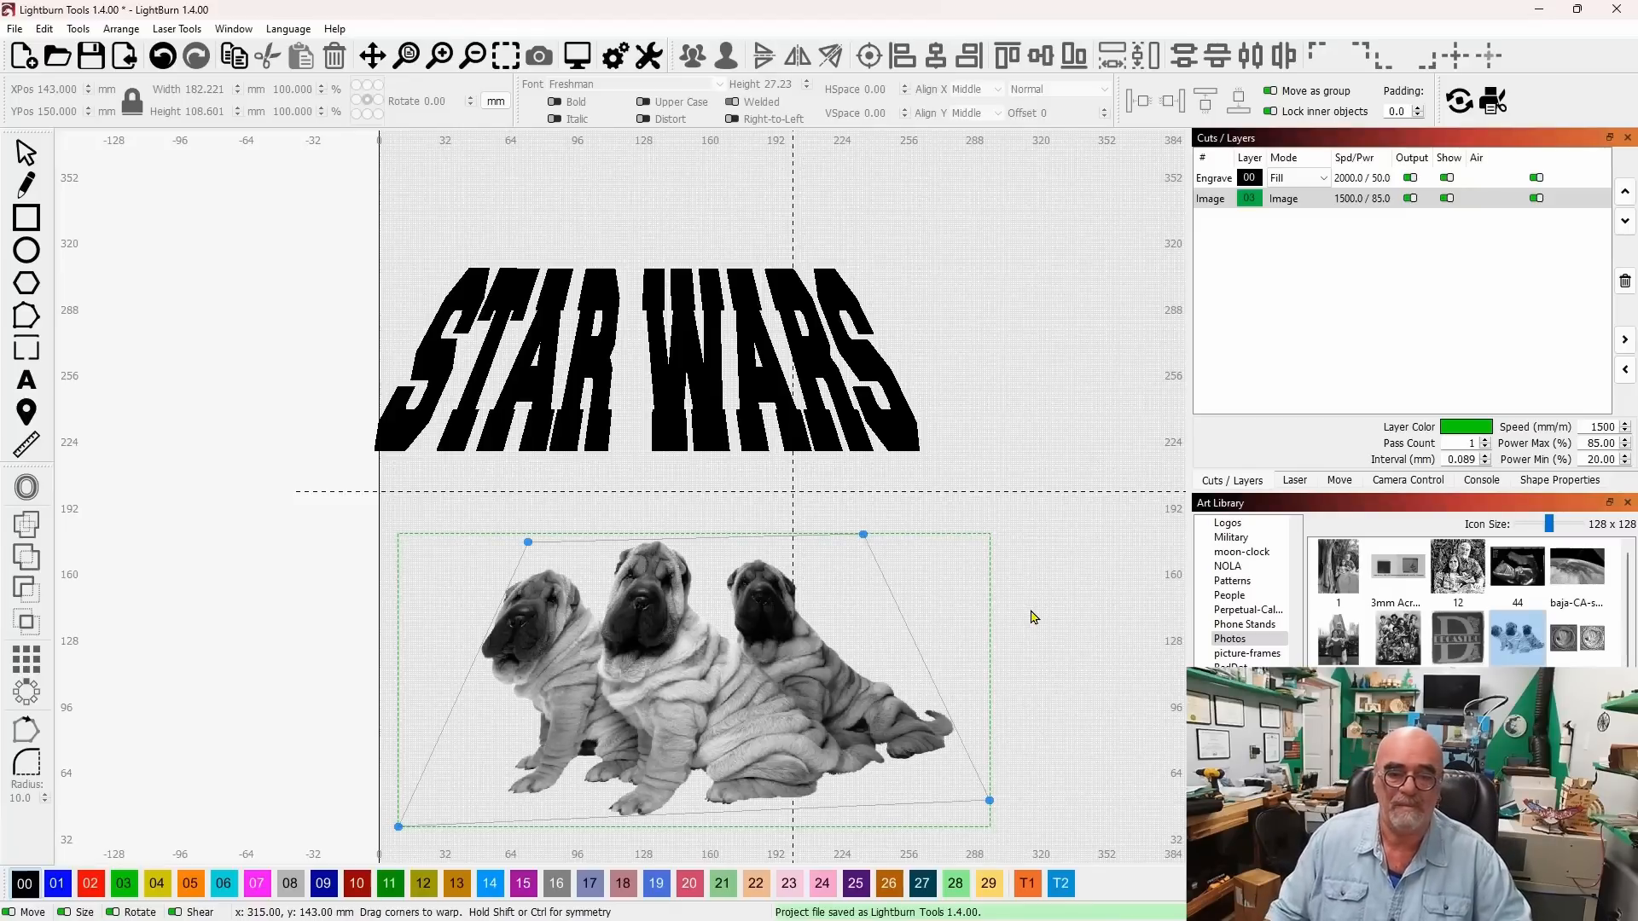
click(25, 153)
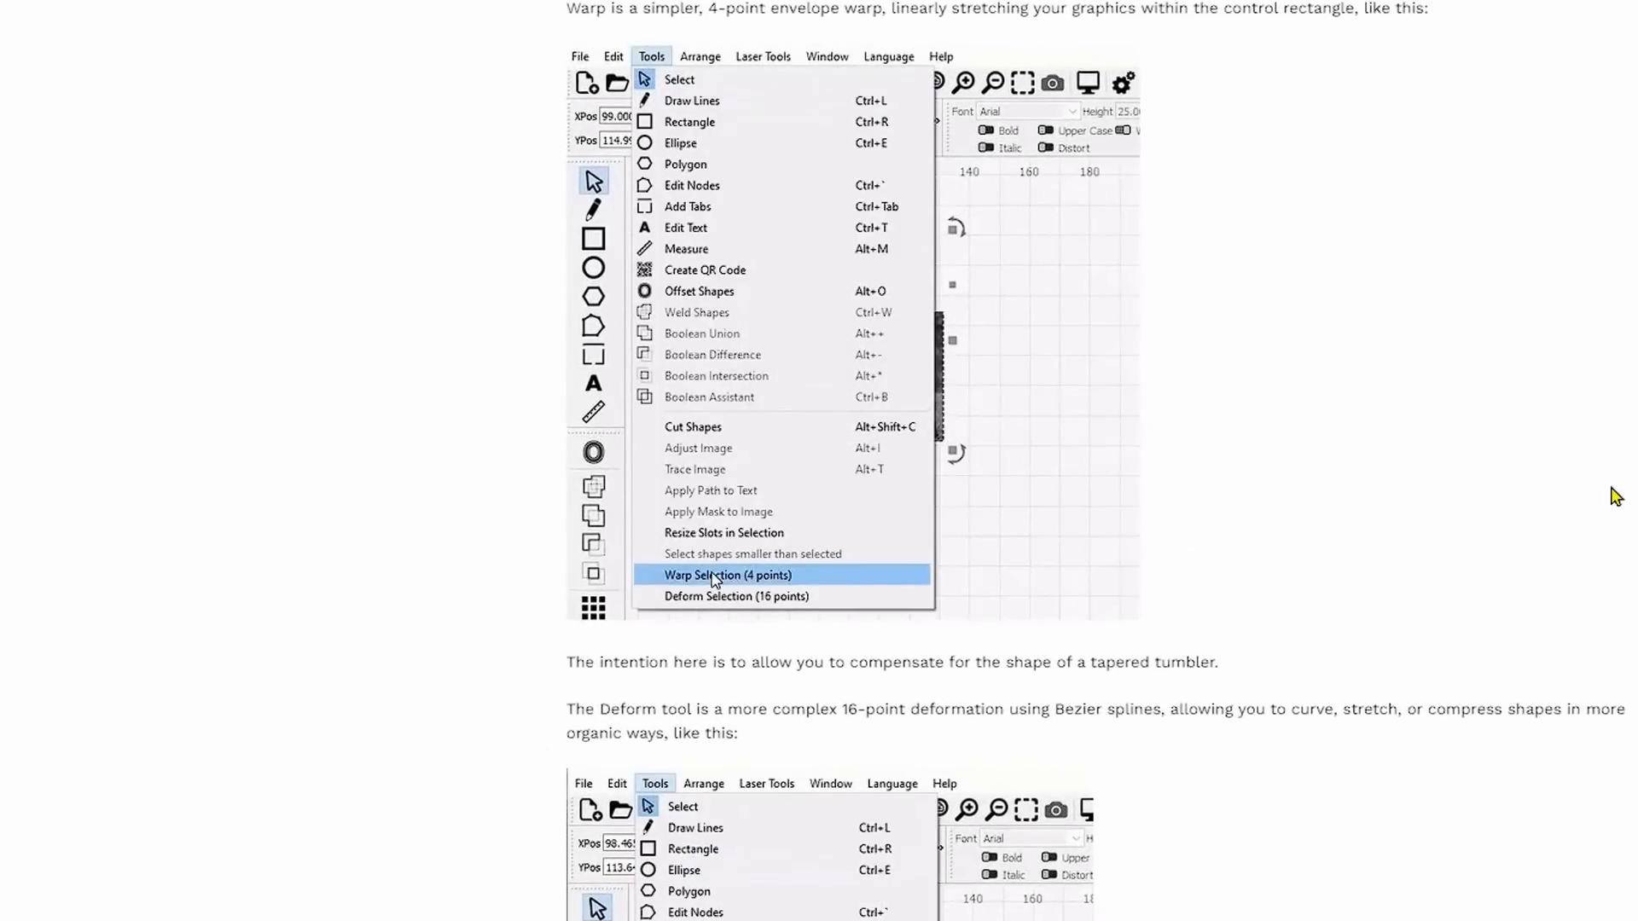
Review the LightBurn 1.4.00 release post in the browser, examining its title and the Repeat Marking for Galvos section
scroll(1595, 500, up, 2)
scroll(1596, 500, up, 15)
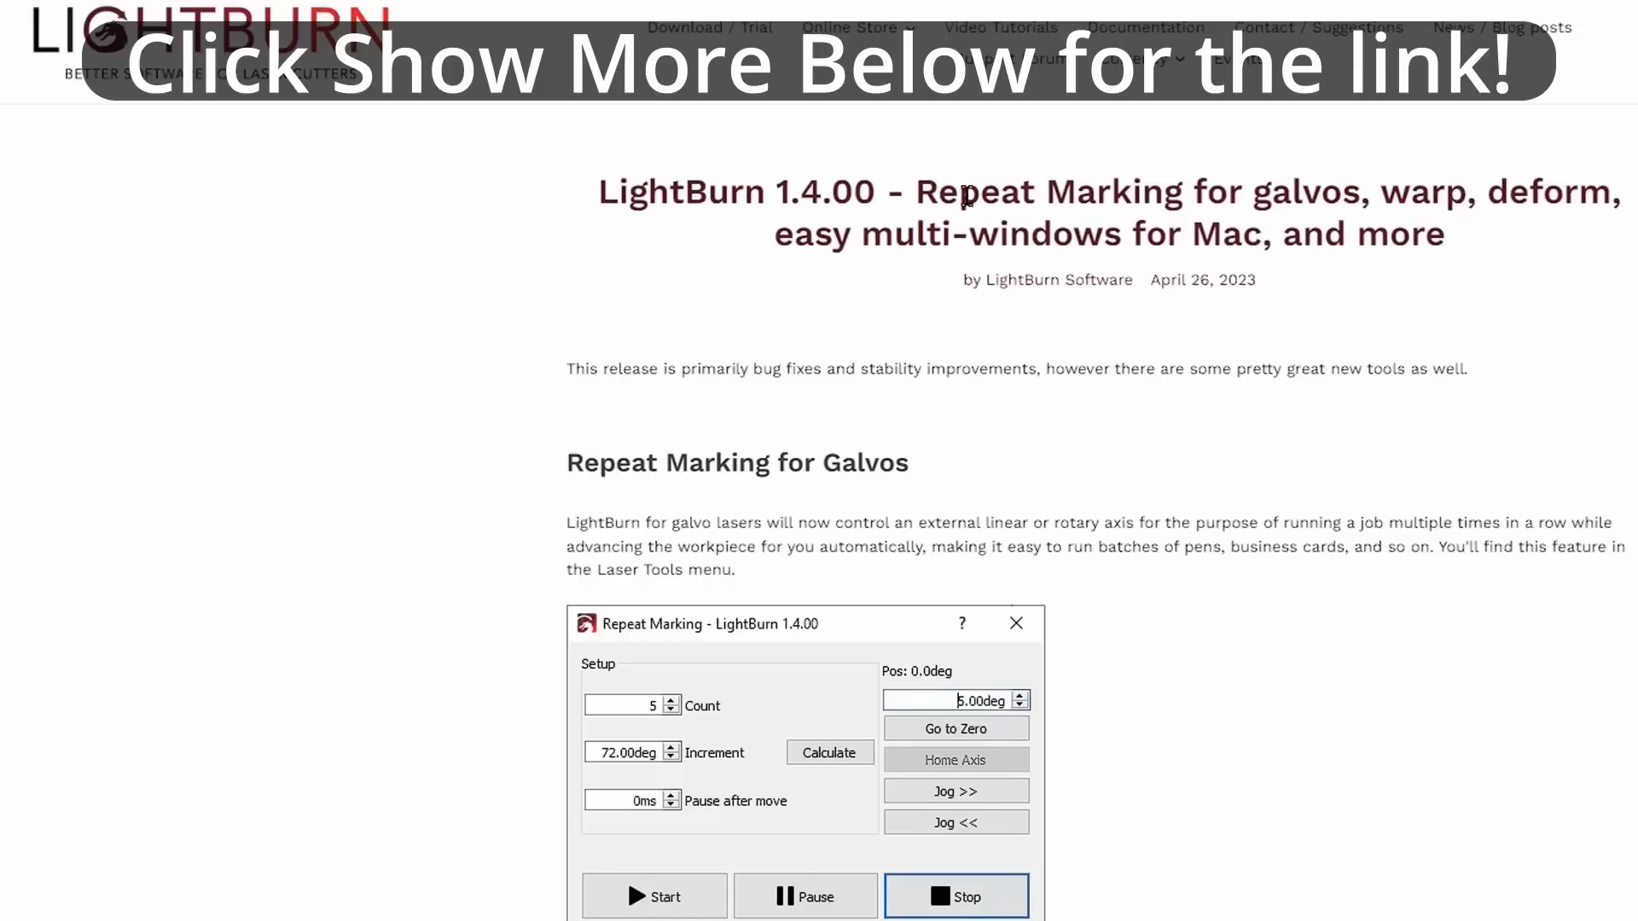
drag(926, 192, 1261, 181)
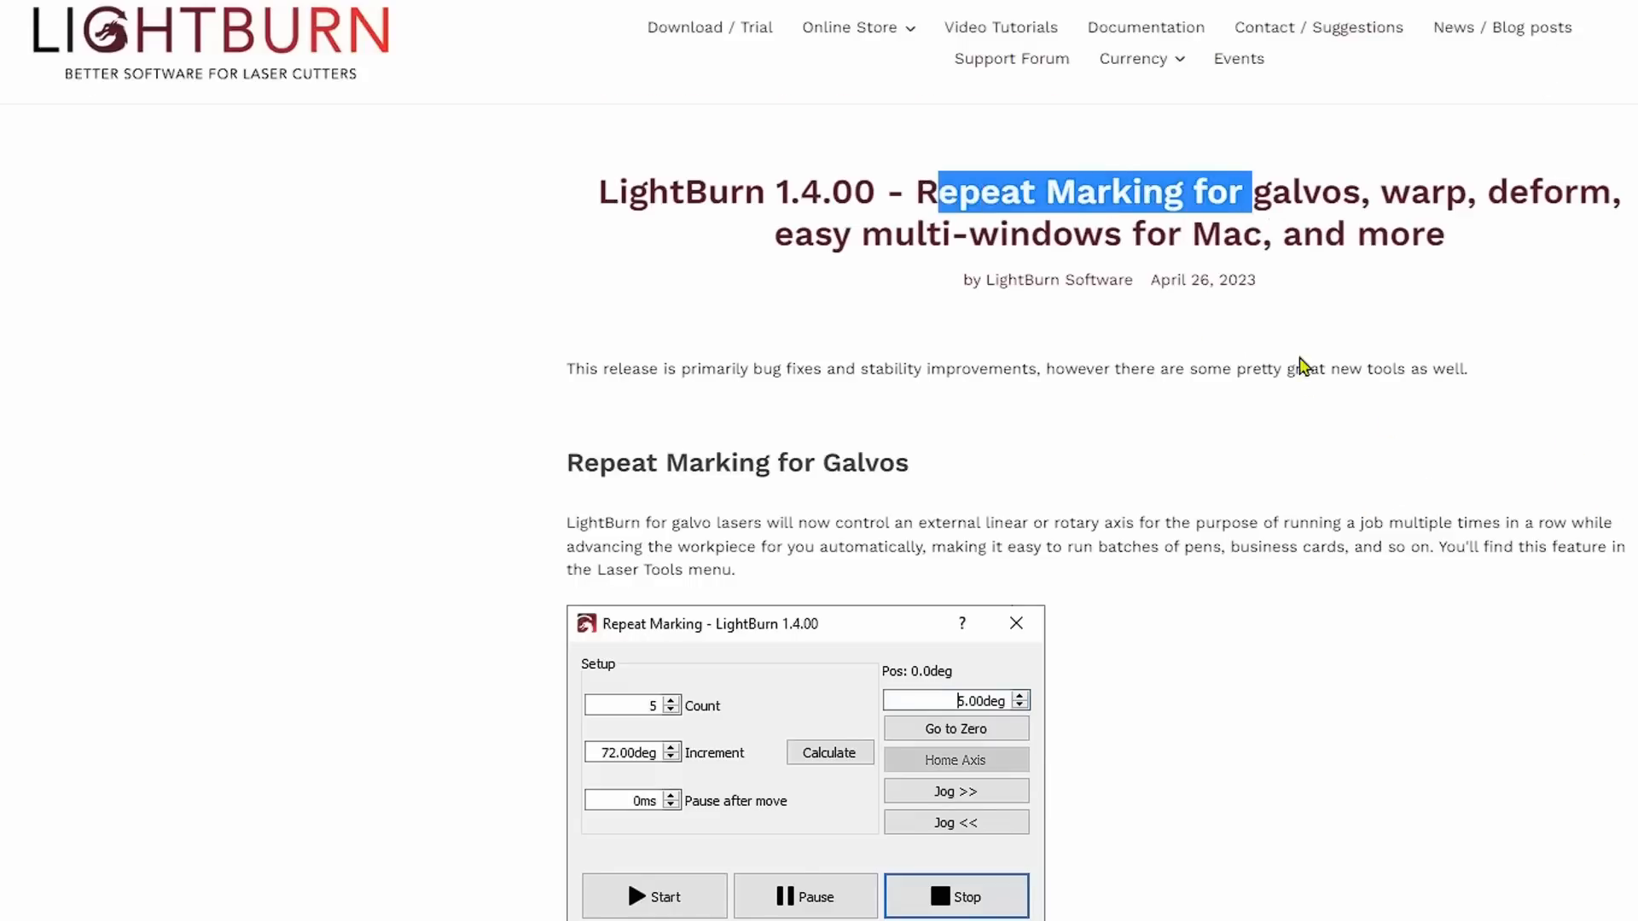
click(1357, 431)
scroll(1527, 509, down, 3)
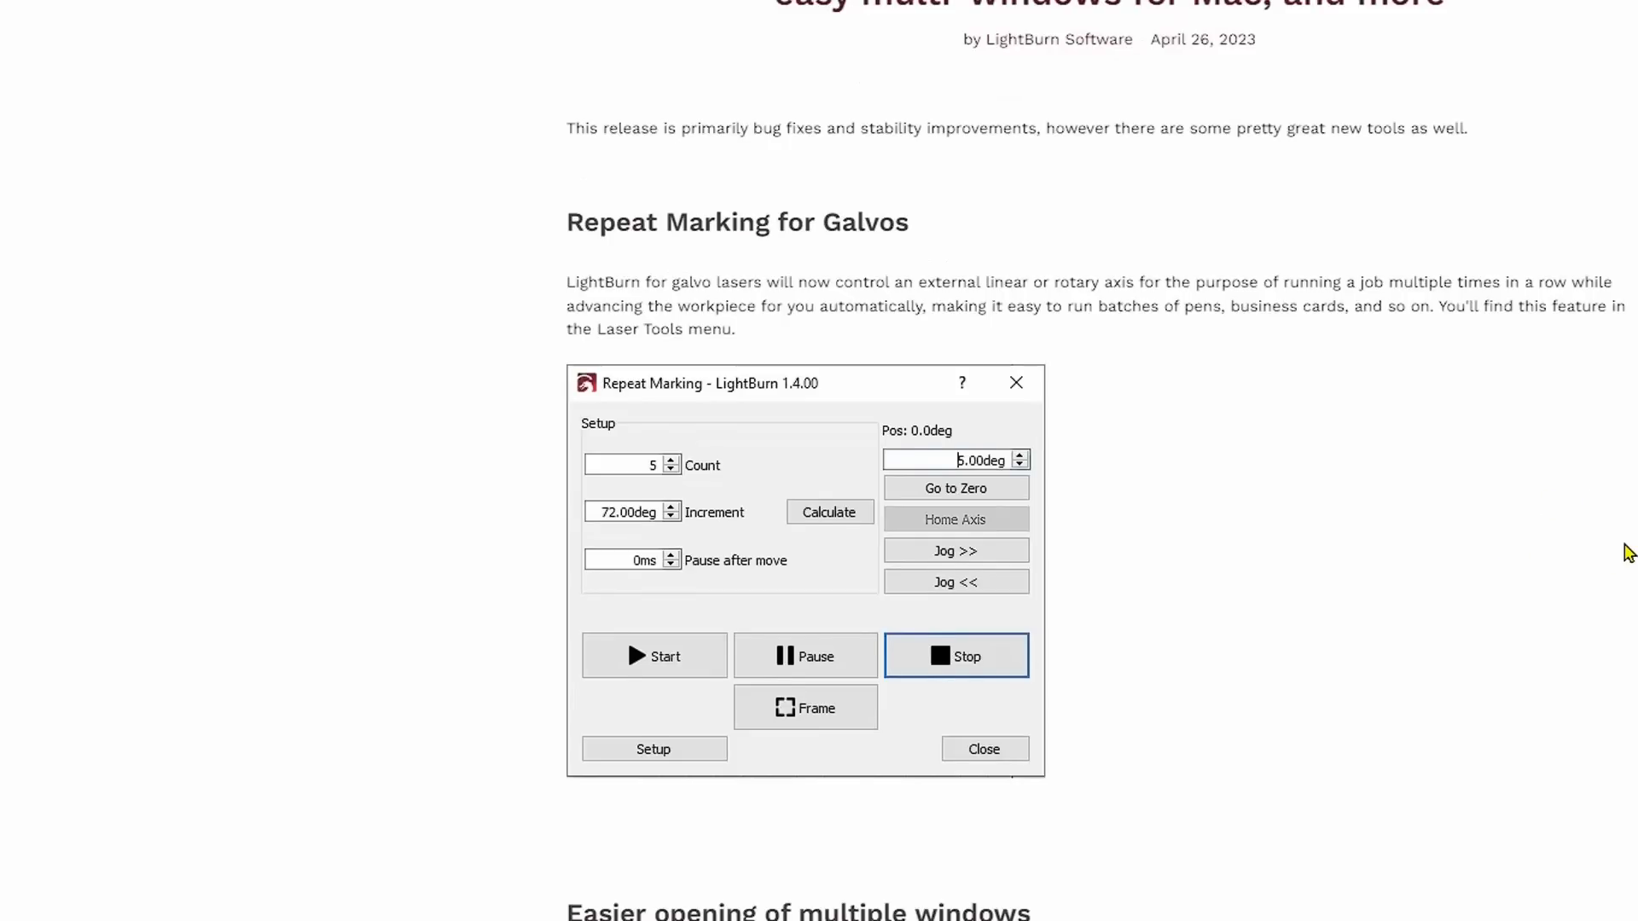
scroll(1624, 553, up, 2)
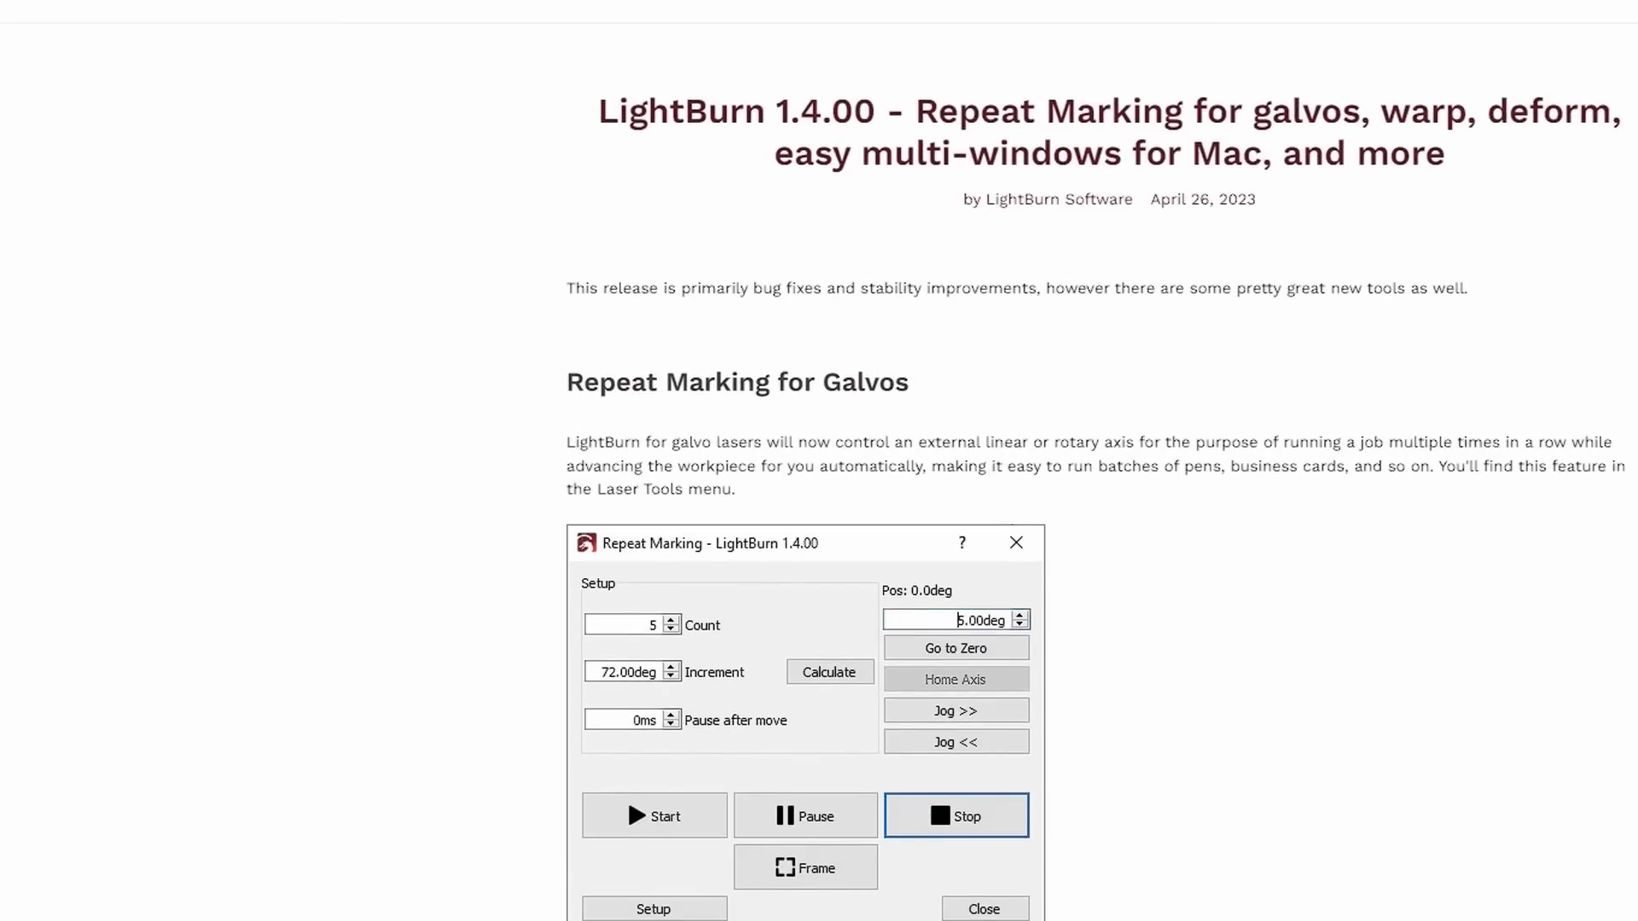
scroll(1100, 511, down, 2)
scroll(1096, 461, down, 1)
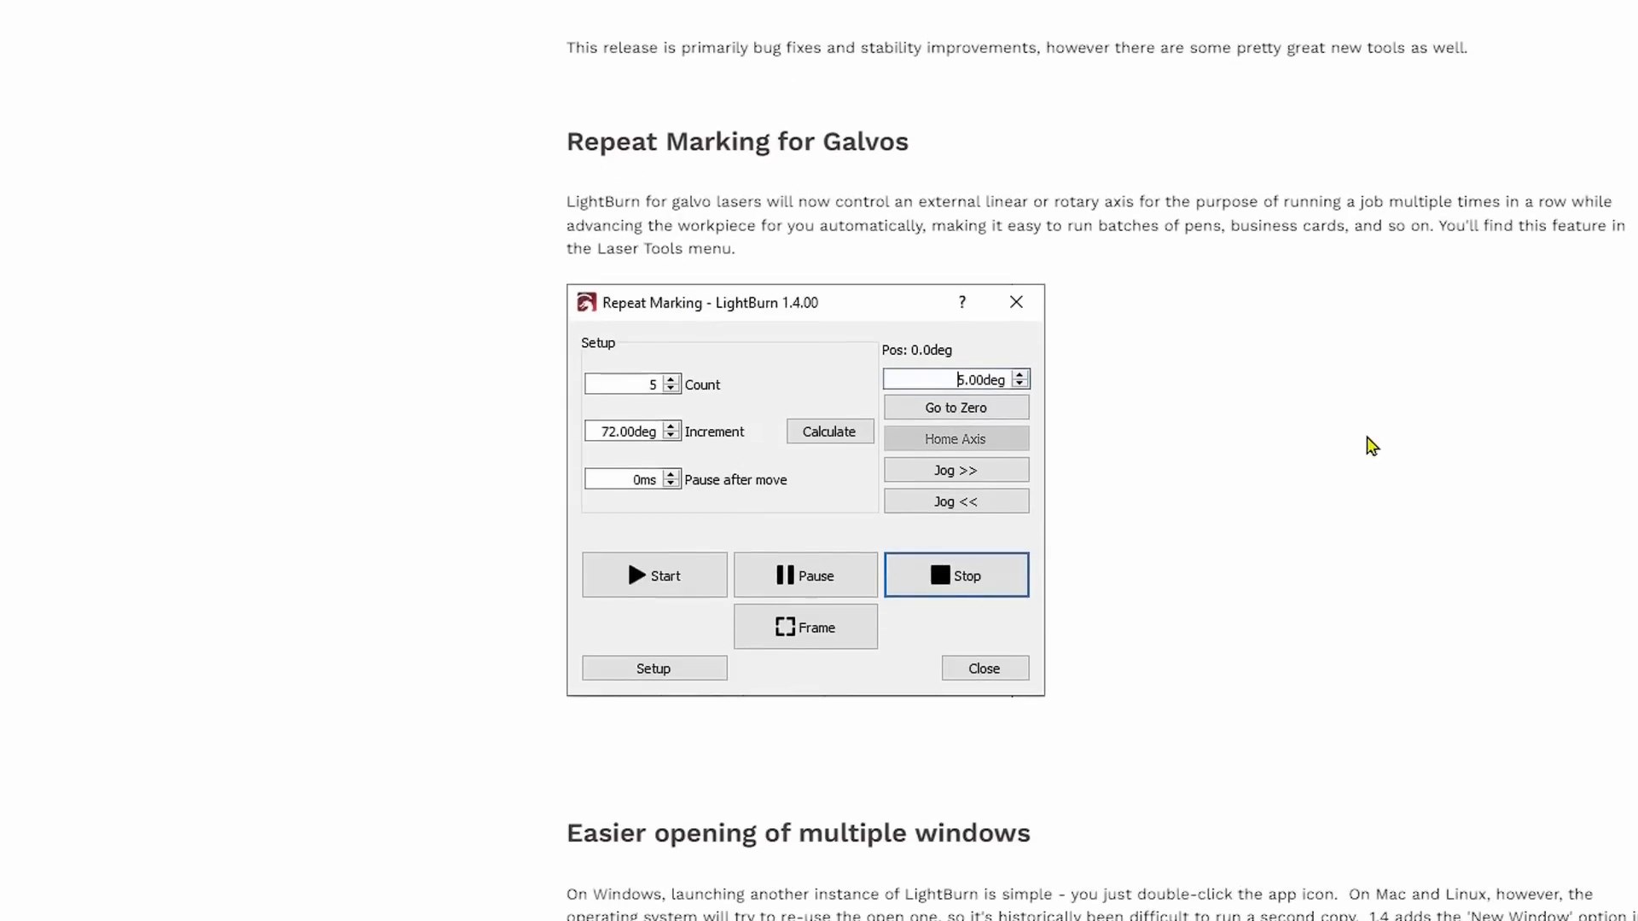
Review the remaining 1.4.00 release notes: multiple windows, Warp and Deform, other notable additions, changes and bug fixes
scroll(1399, 418, down, 3)
scroll(1416, 393, down, 5)
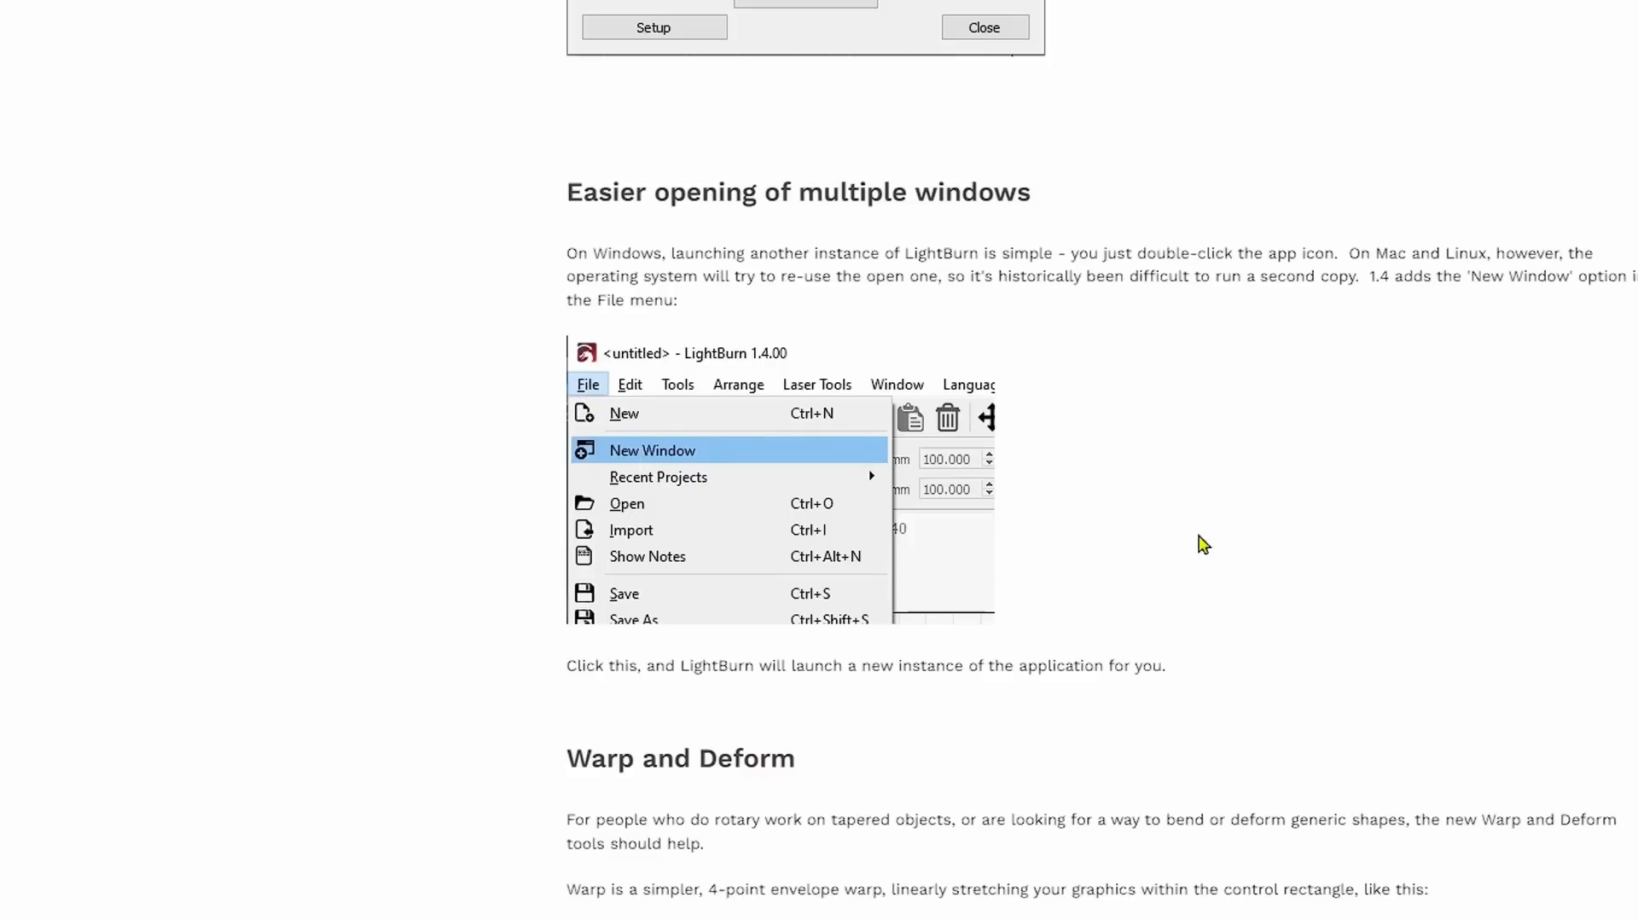
scroll(1454, 533, down, 8)
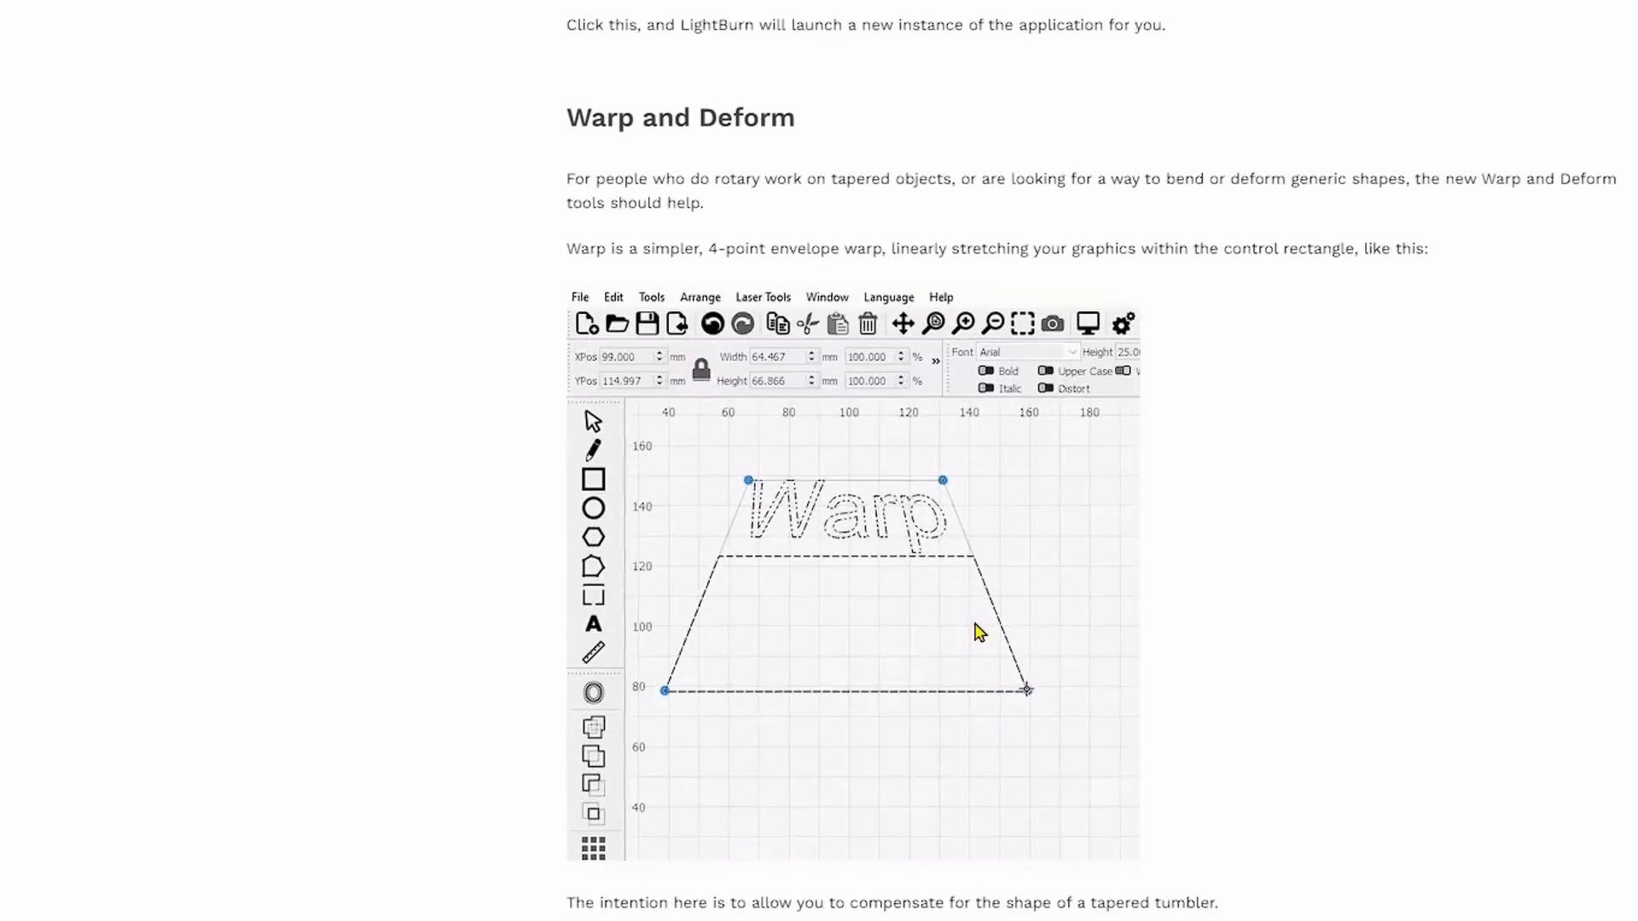
scroll(1096, 461, down, 9)
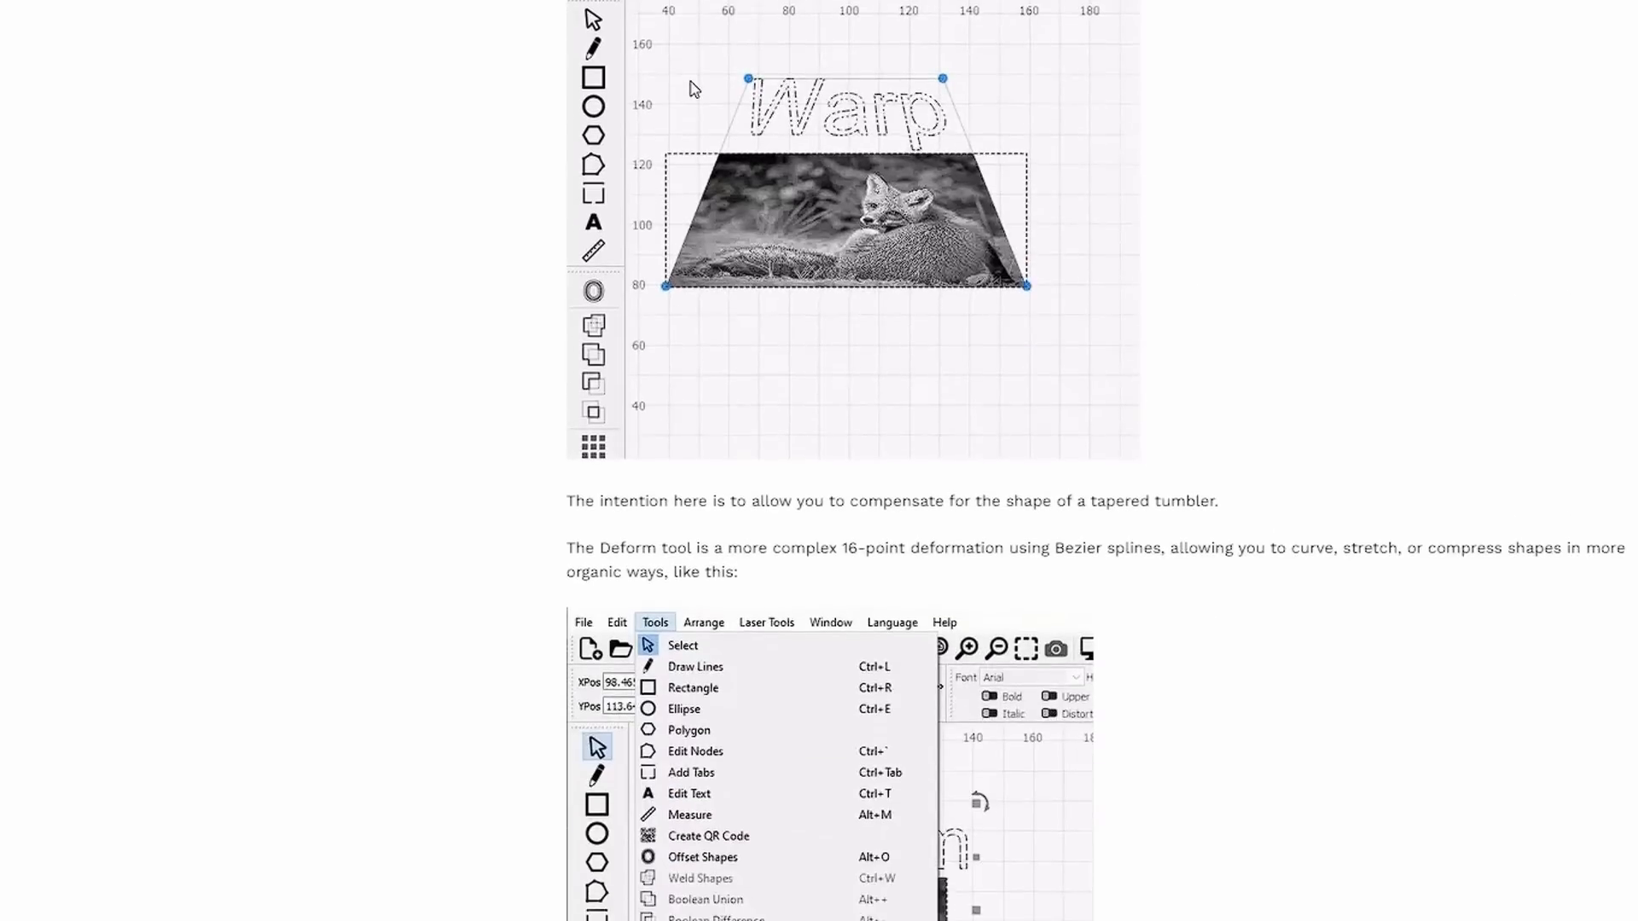
scroll(1095, 460, down, 2)
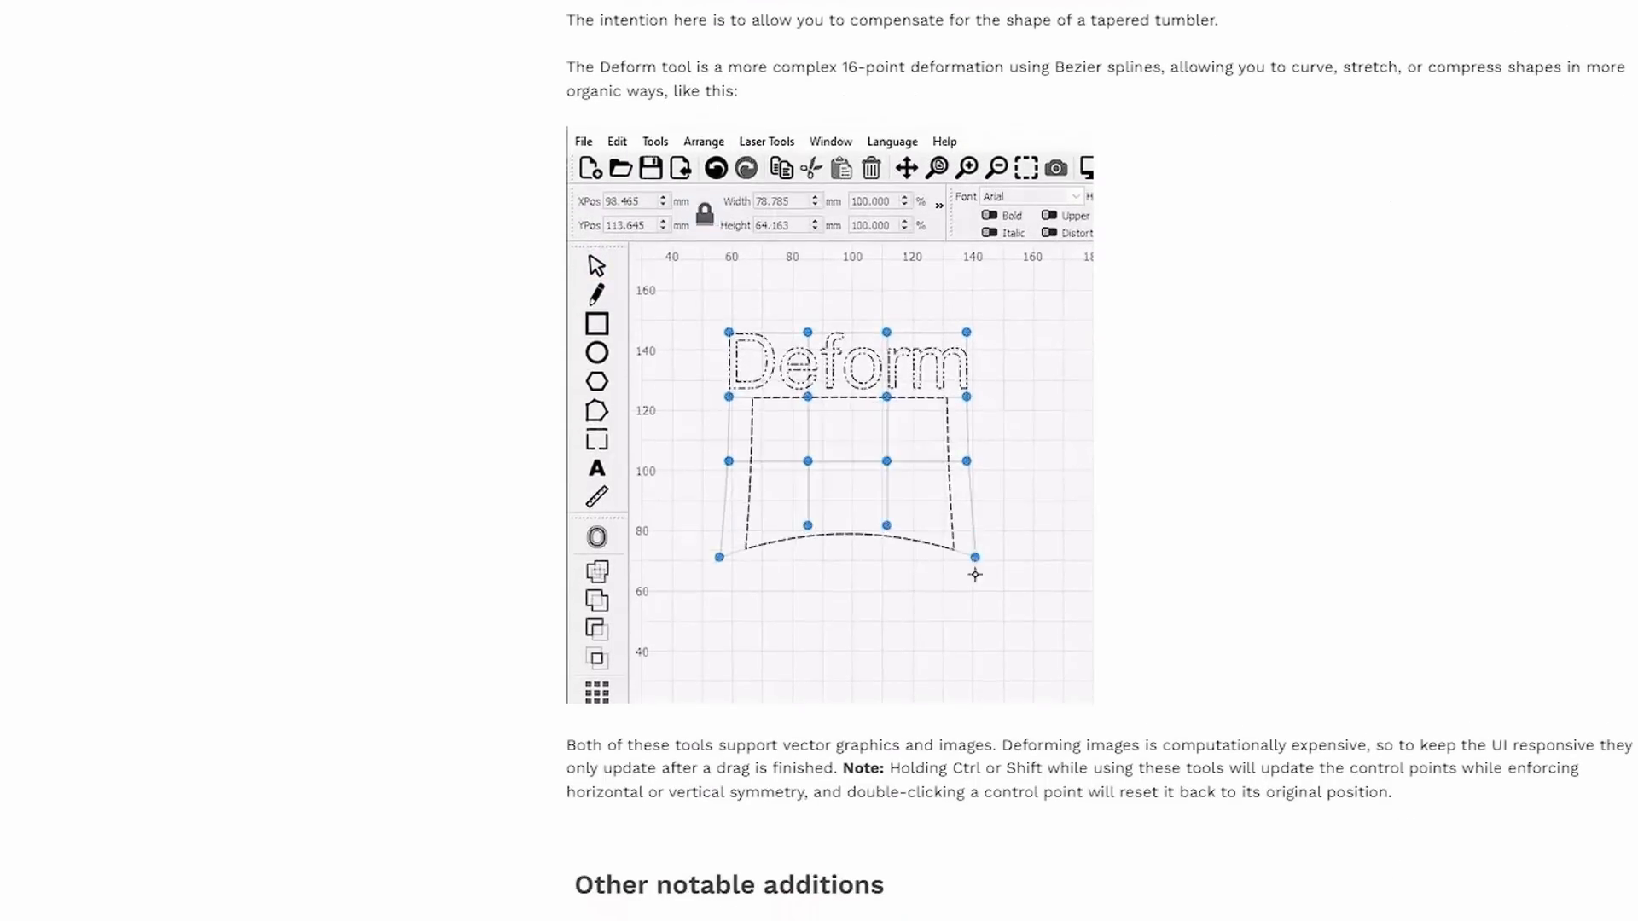
scroll(1096, 461, down, 1)
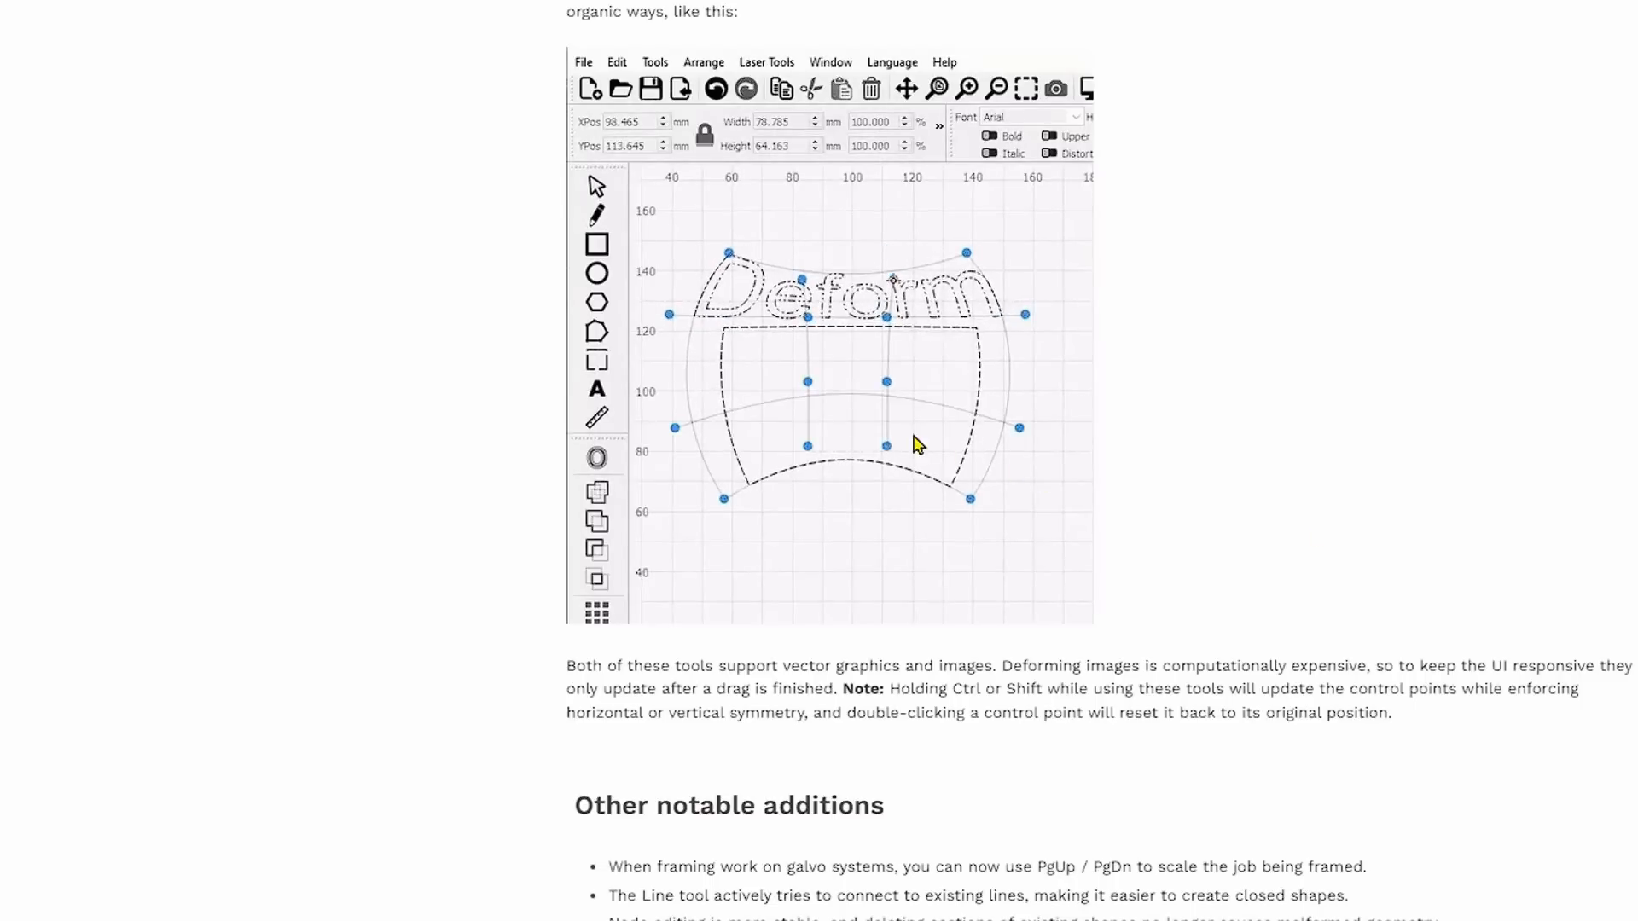
scroll(819, 461, down, 5)
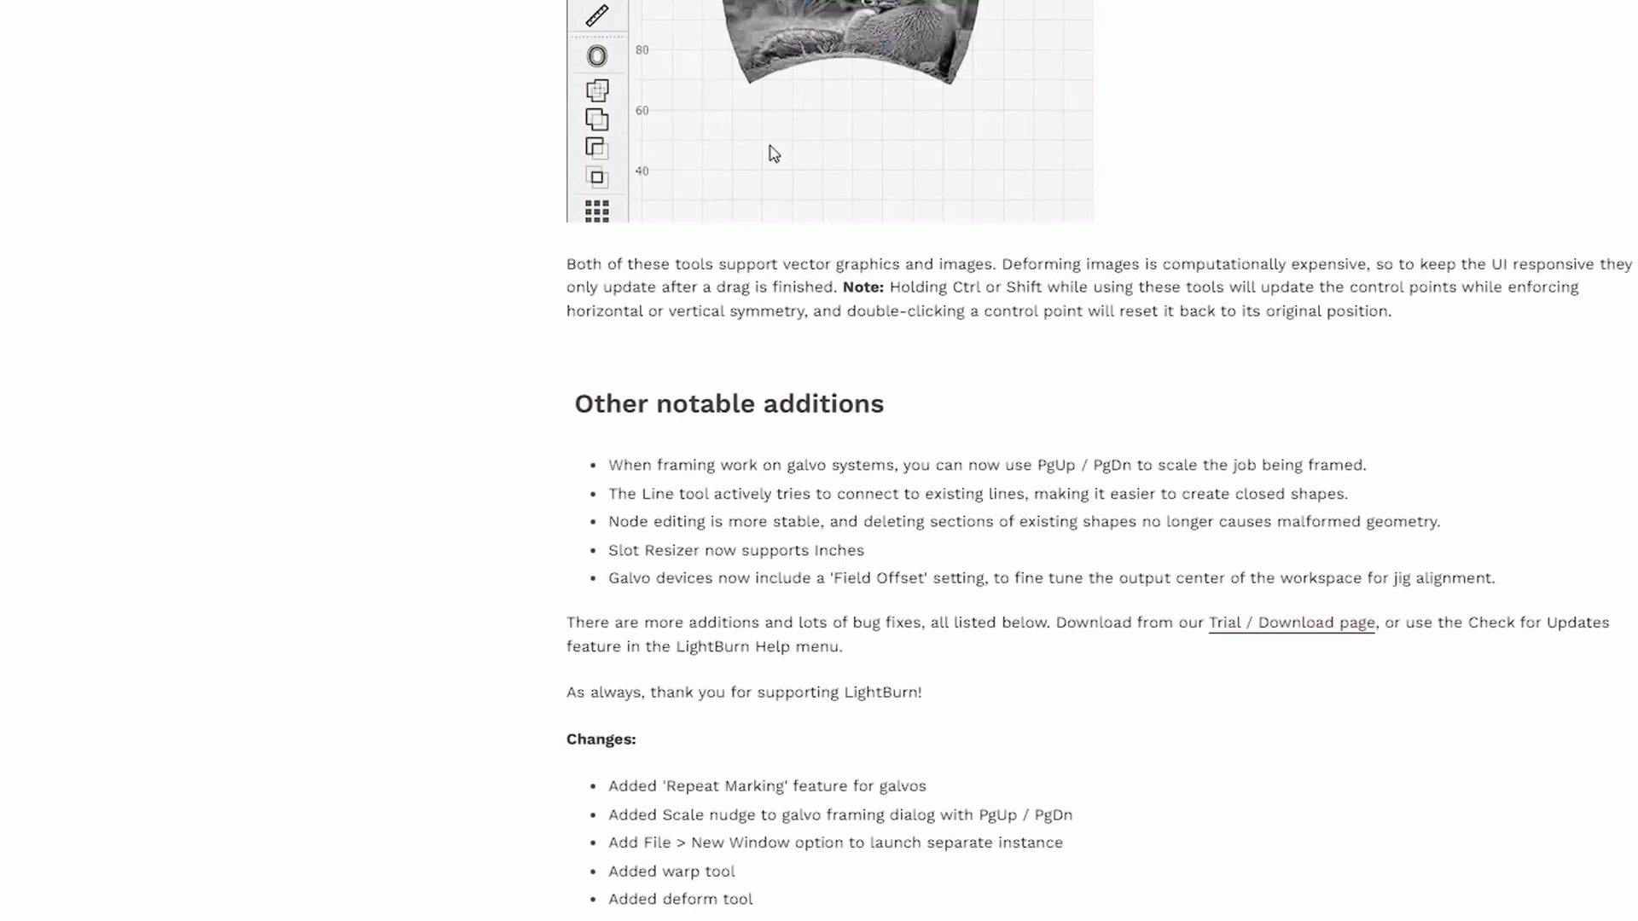
scroll(1412, 455, down, 4)
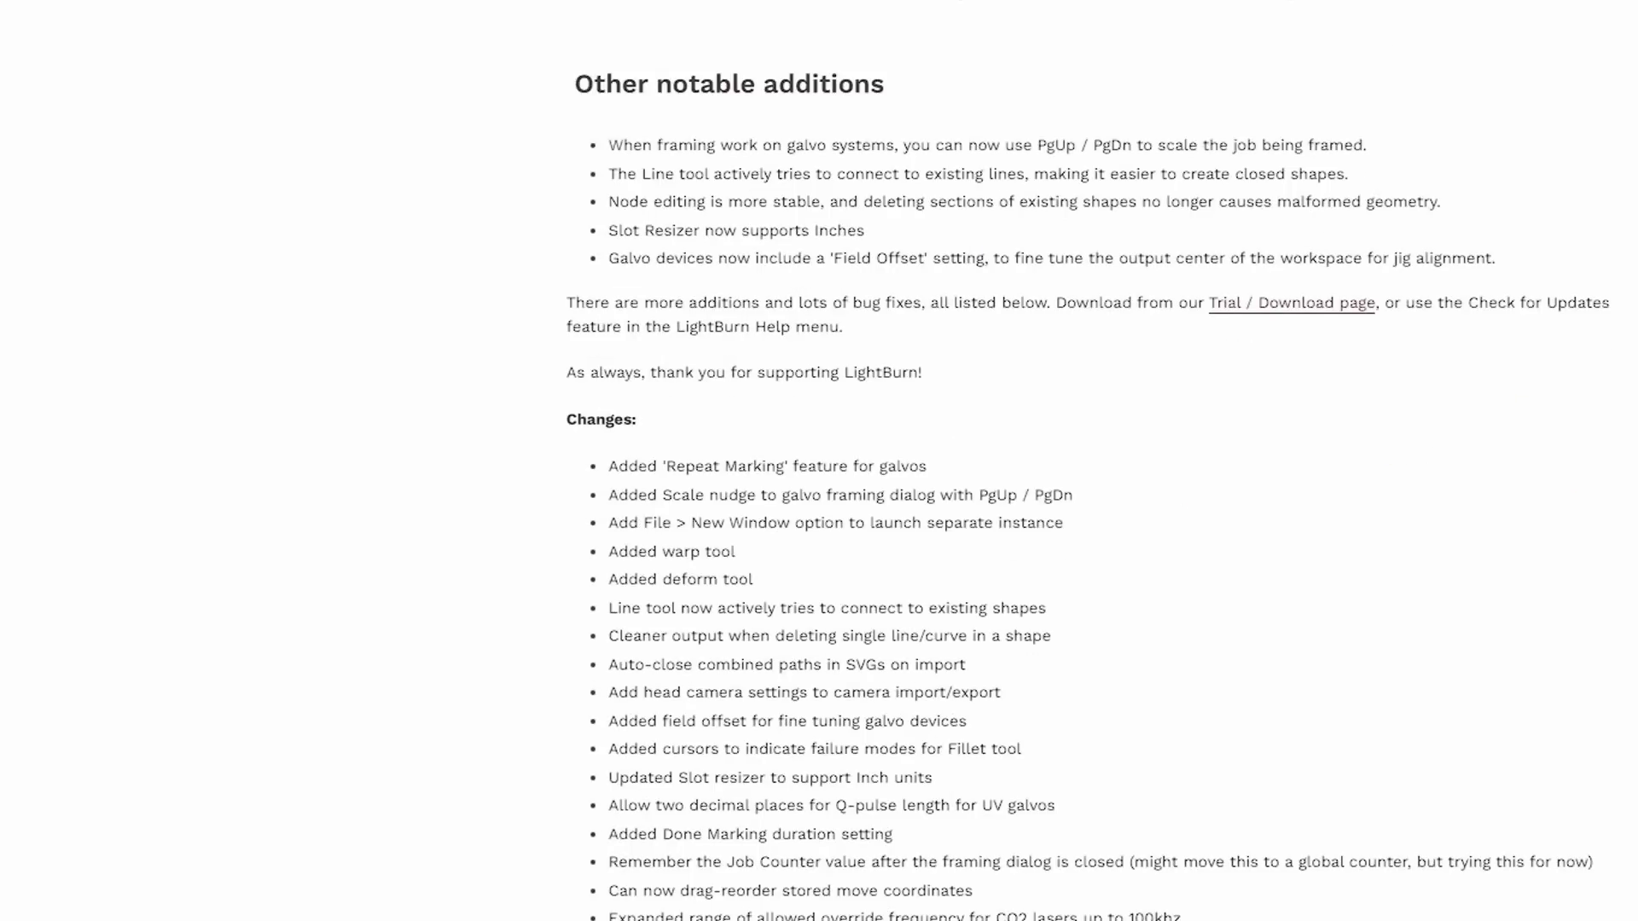
scroll(1574, 500, down, 3)
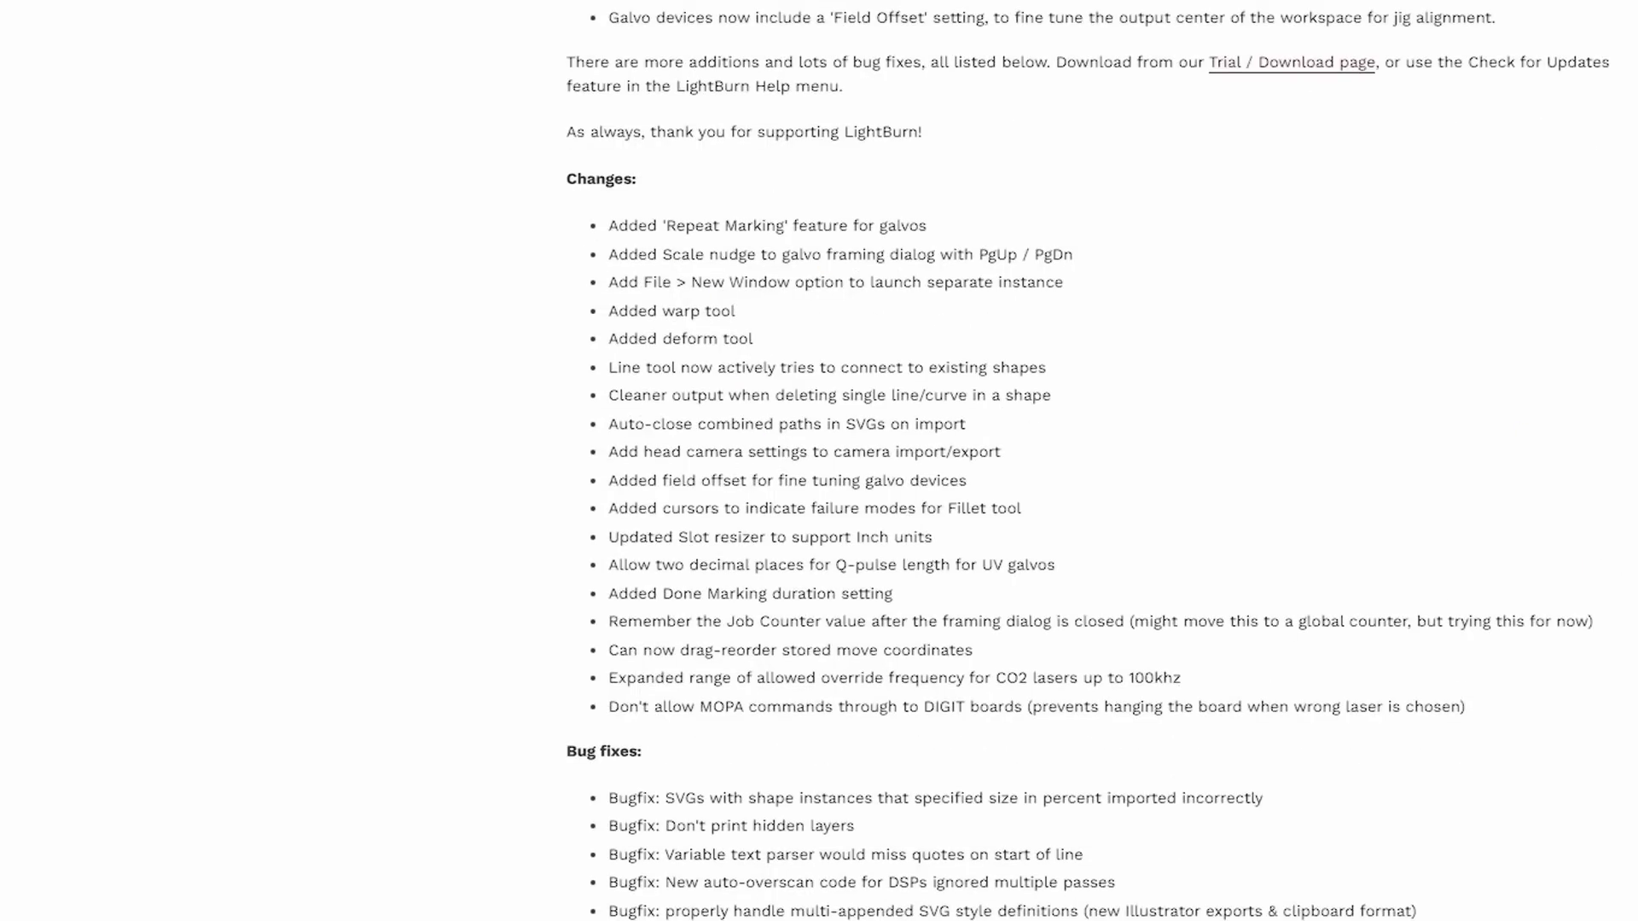
scroll(1088, 460, down, 8)
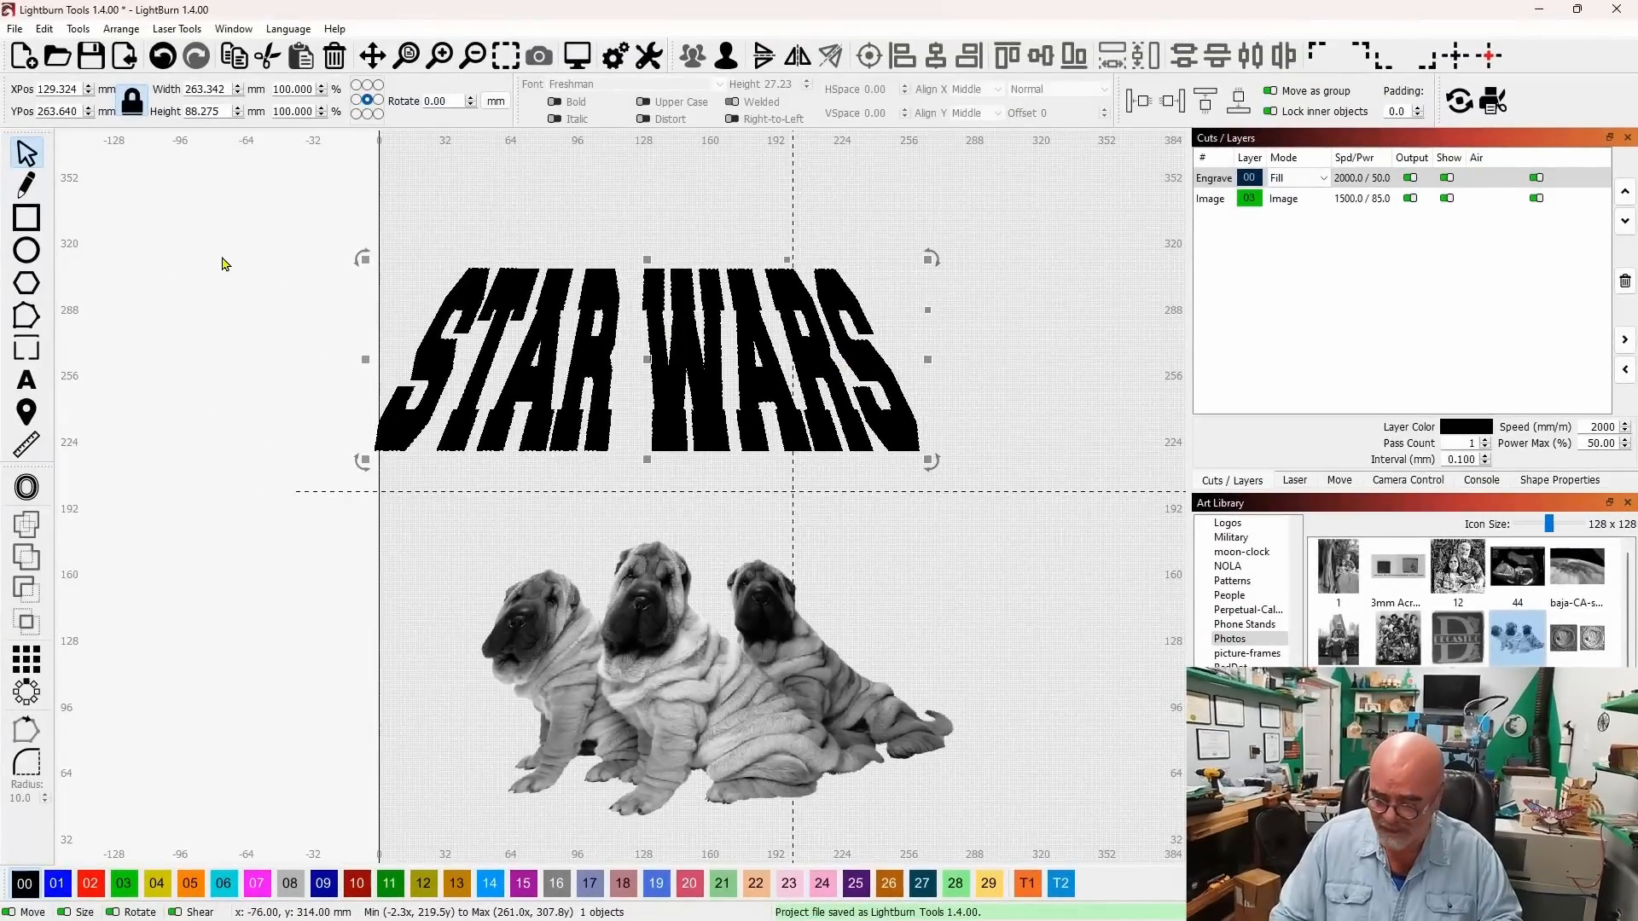
Delete the STAR WARS text and add the word "TEXT" in the Freshman font above the dogs image
key(Delete)
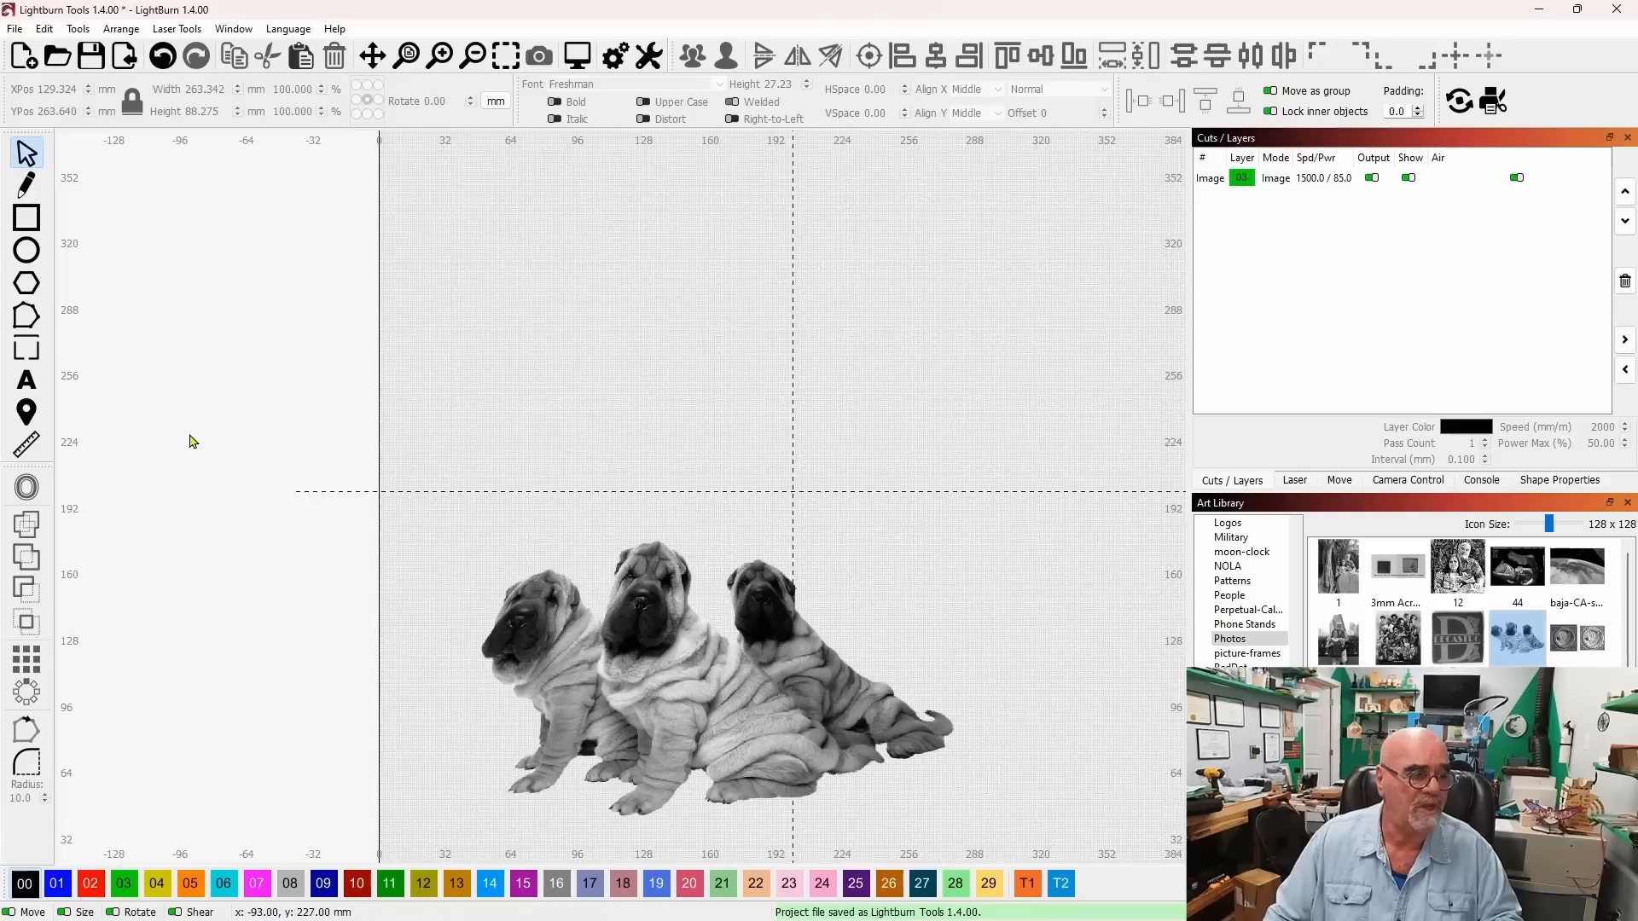
click(32, 382)
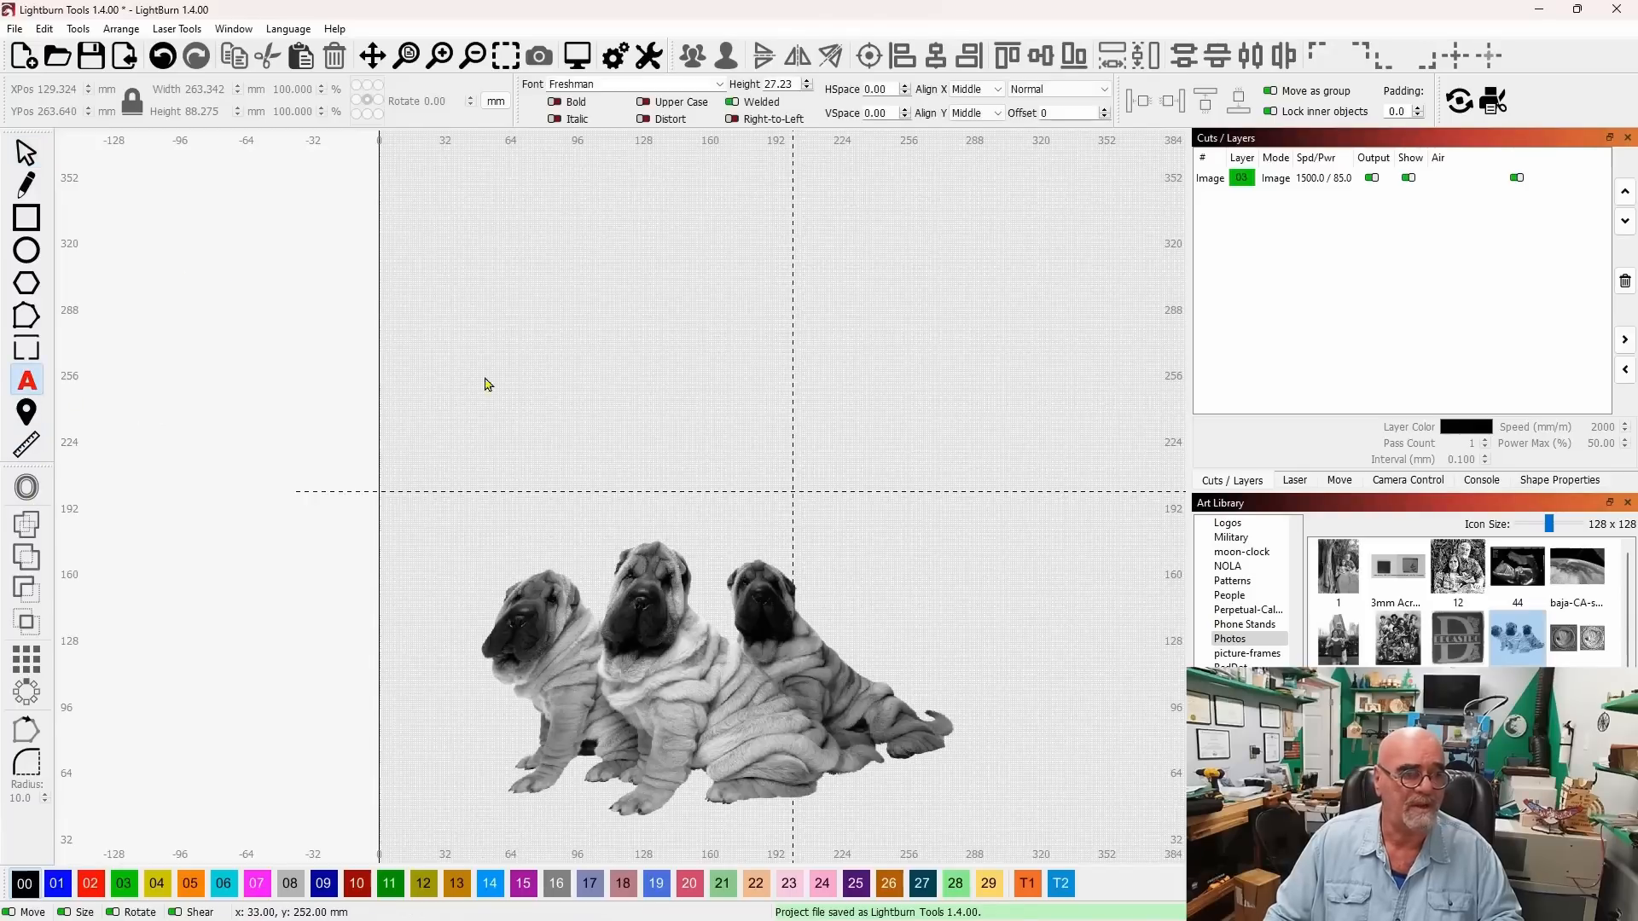
click(618, 320)
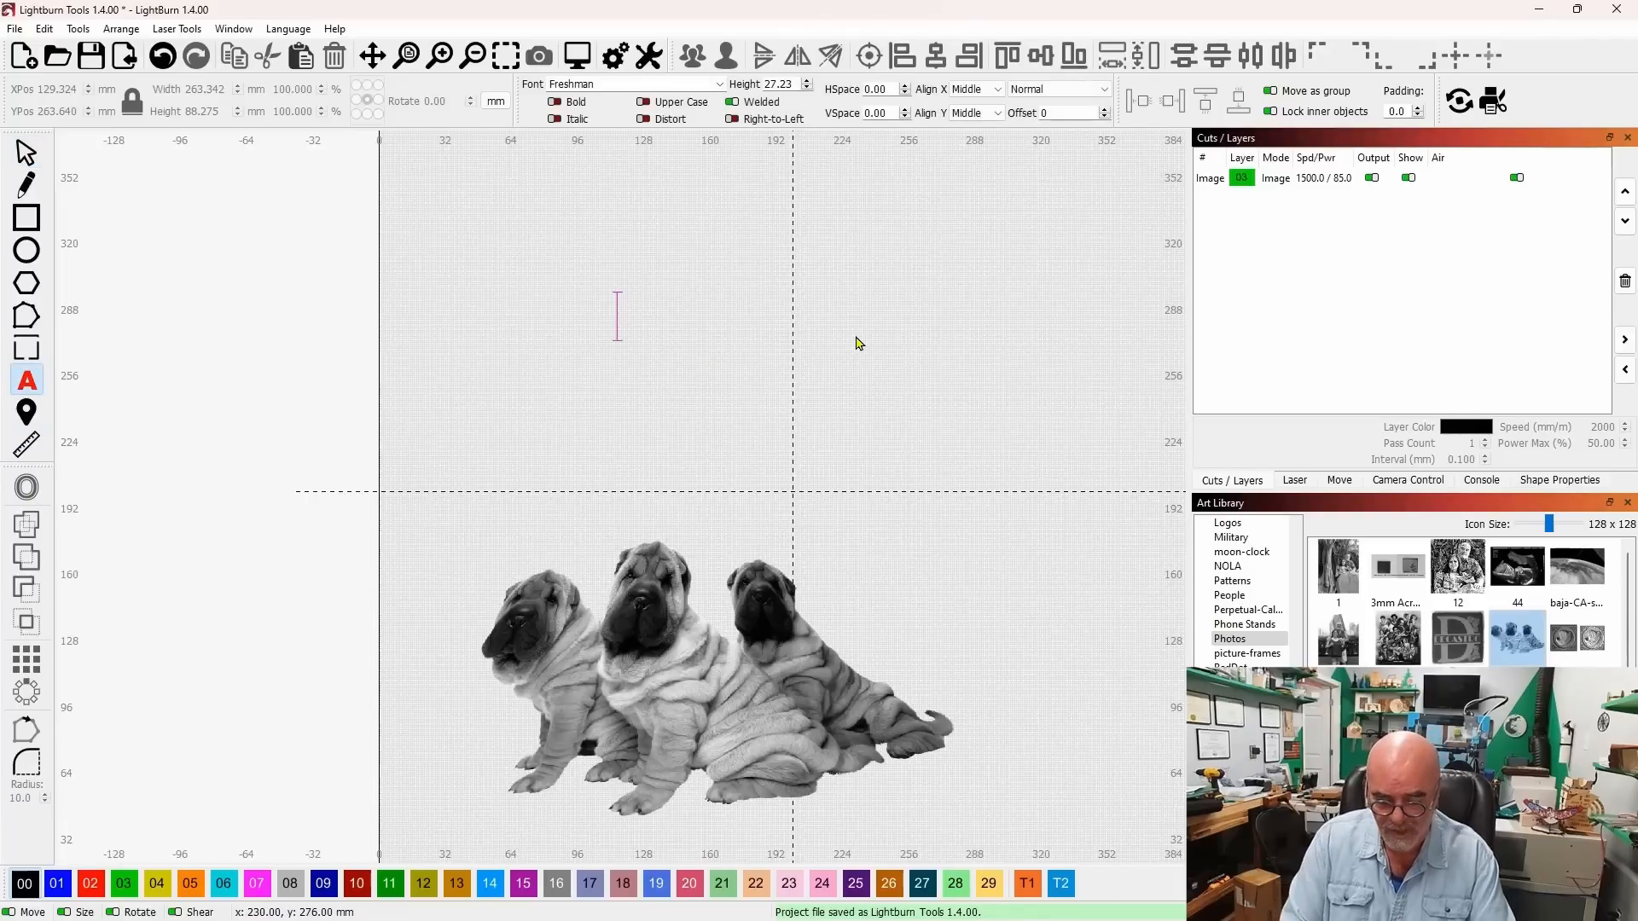
text(TEXT)
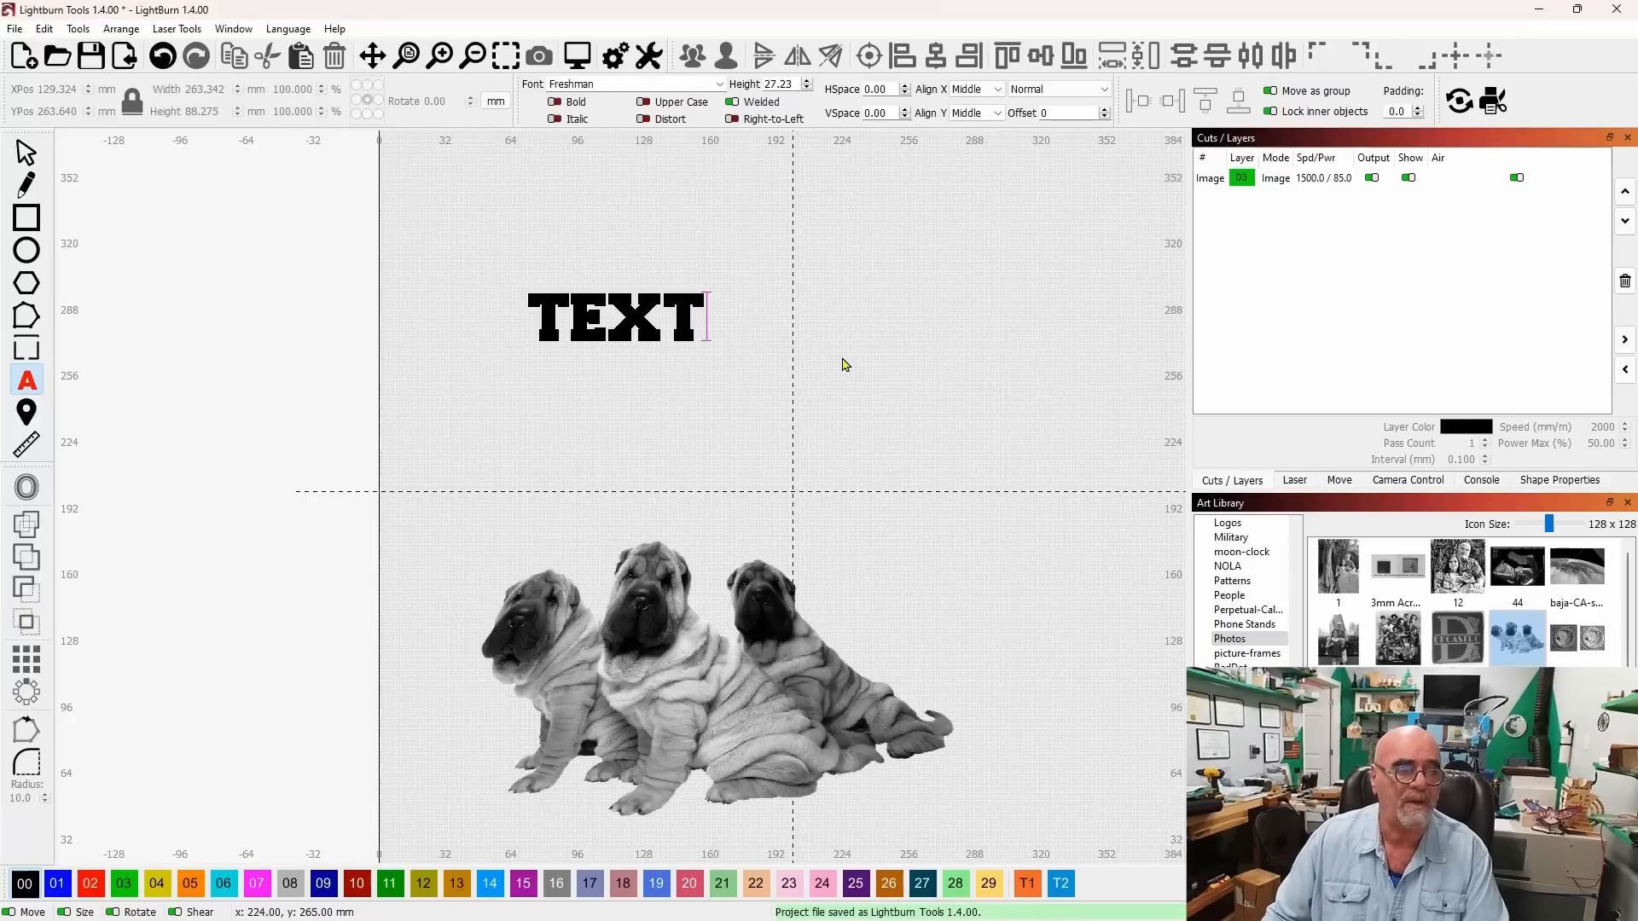
Enlarge the word TEXT to about 189 mm wide and 51 mm high, and delete the dogs image
click(26, 153)
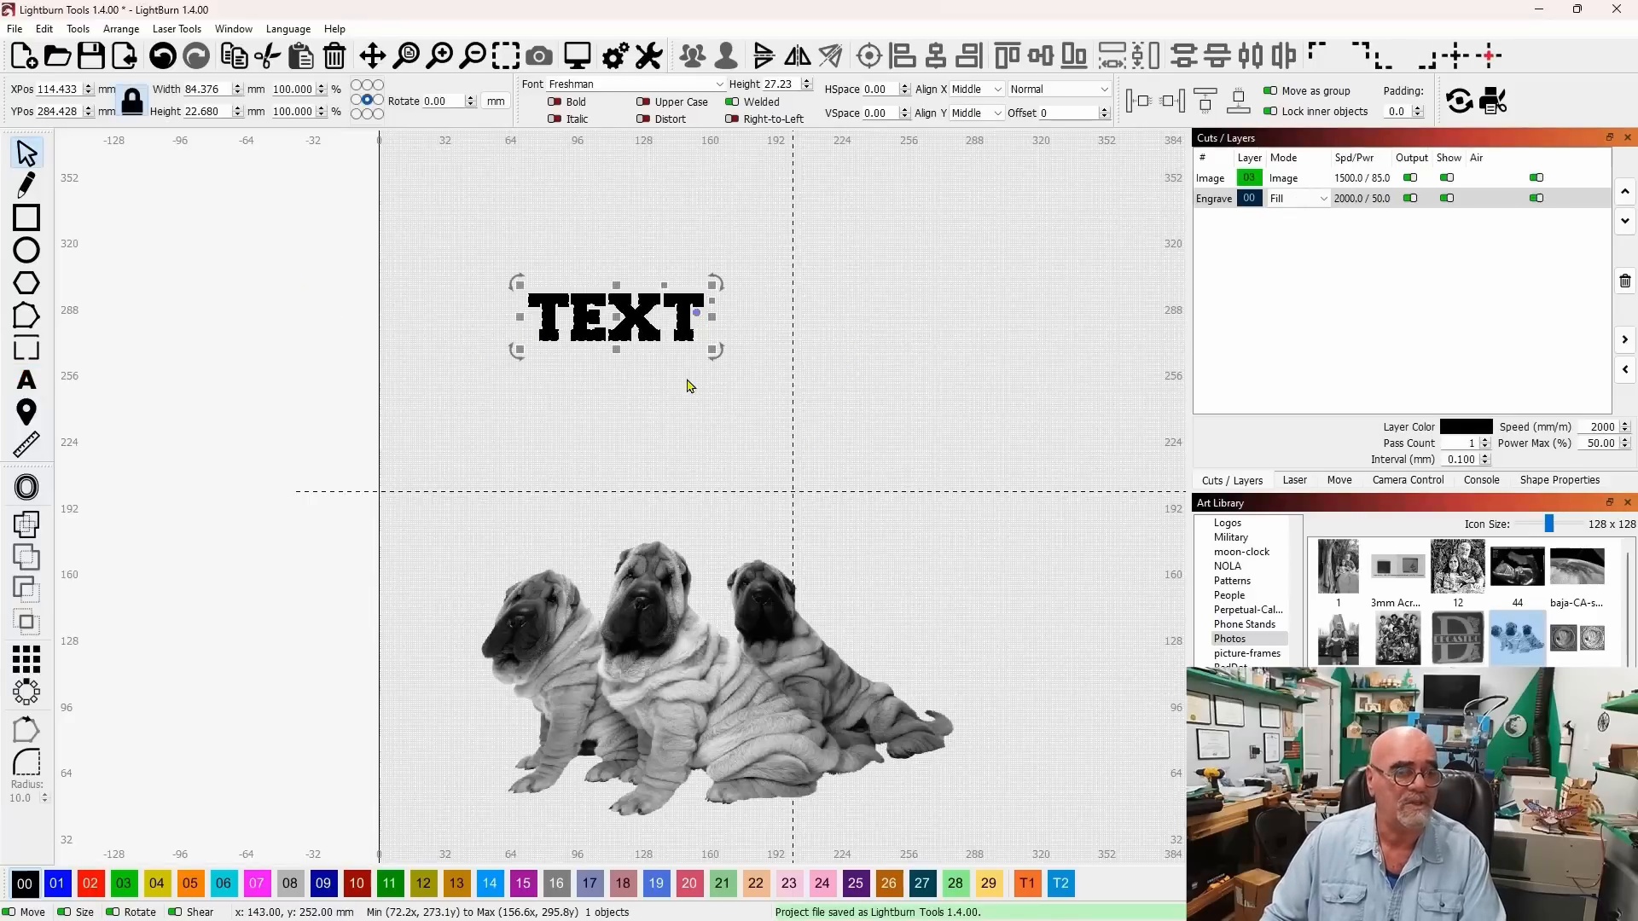
drag(708, 347, 920, 400)
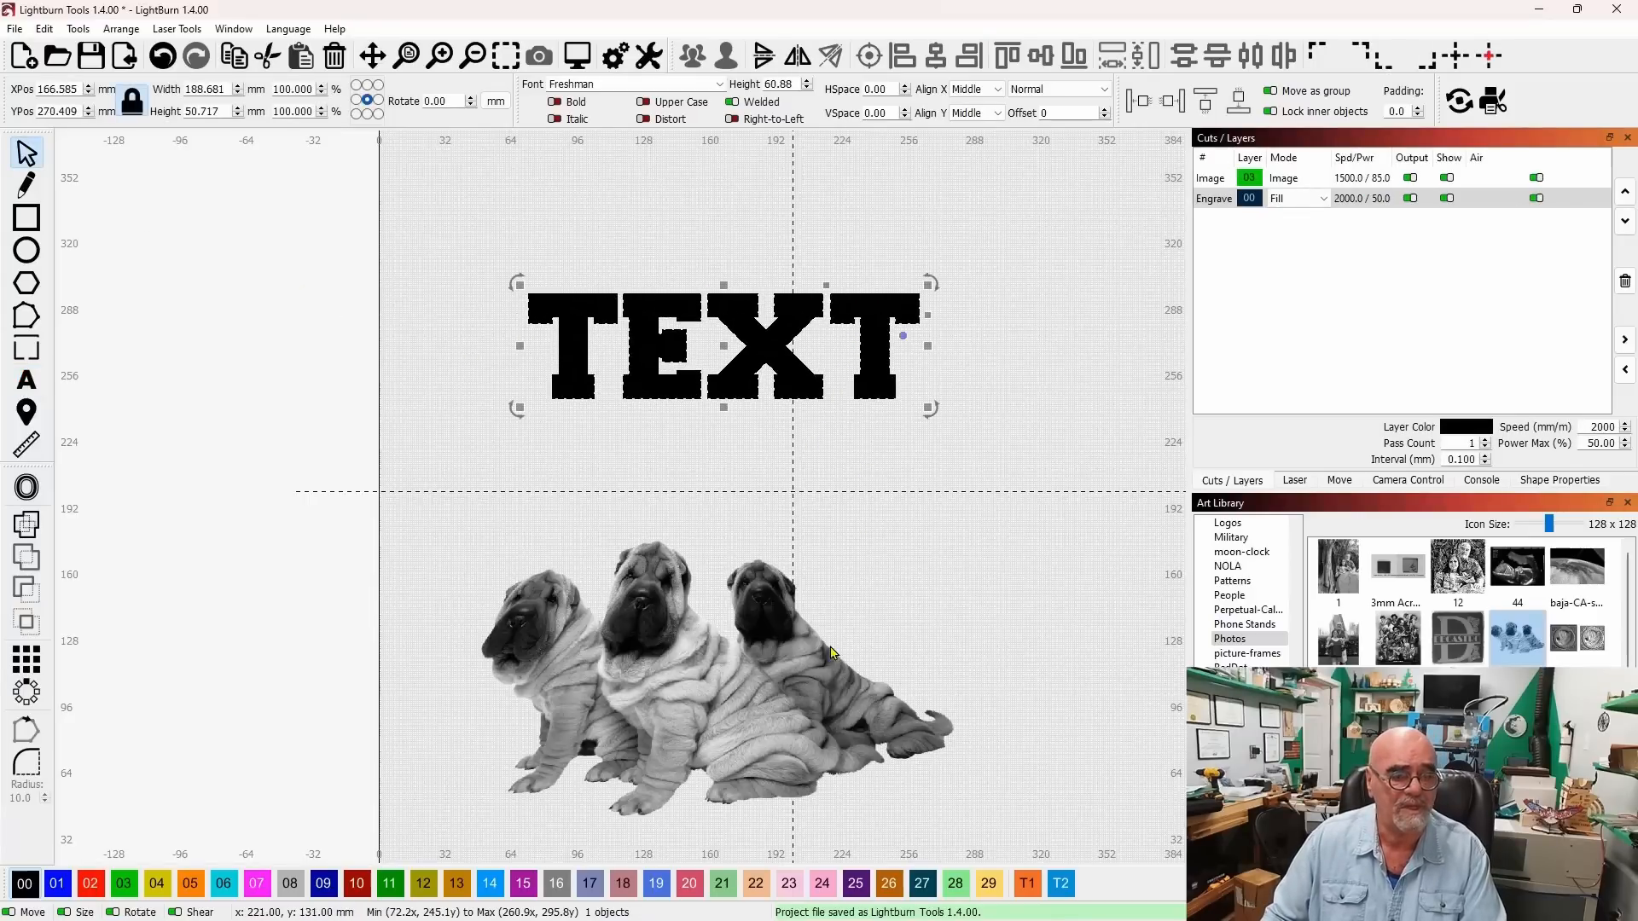
click(813, 679)
key(Delete)
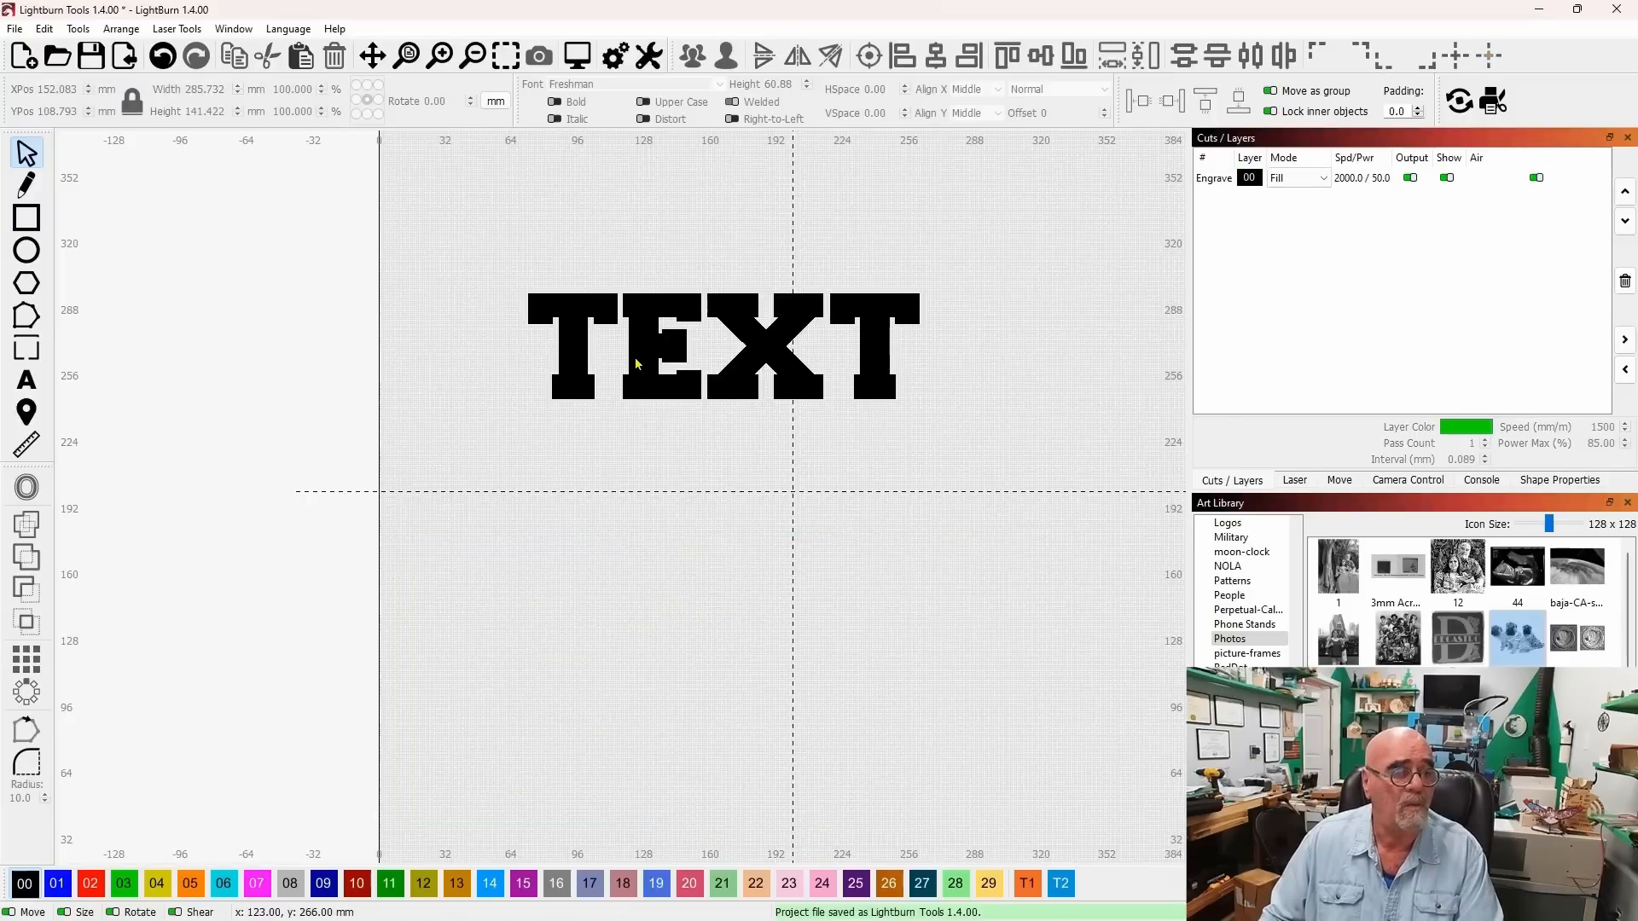
Offset the text outward by 0.91 mm with round corners and shift the outline to about X 167.8, Y 268.8 mm
click(623, 383)
click(26, 487)
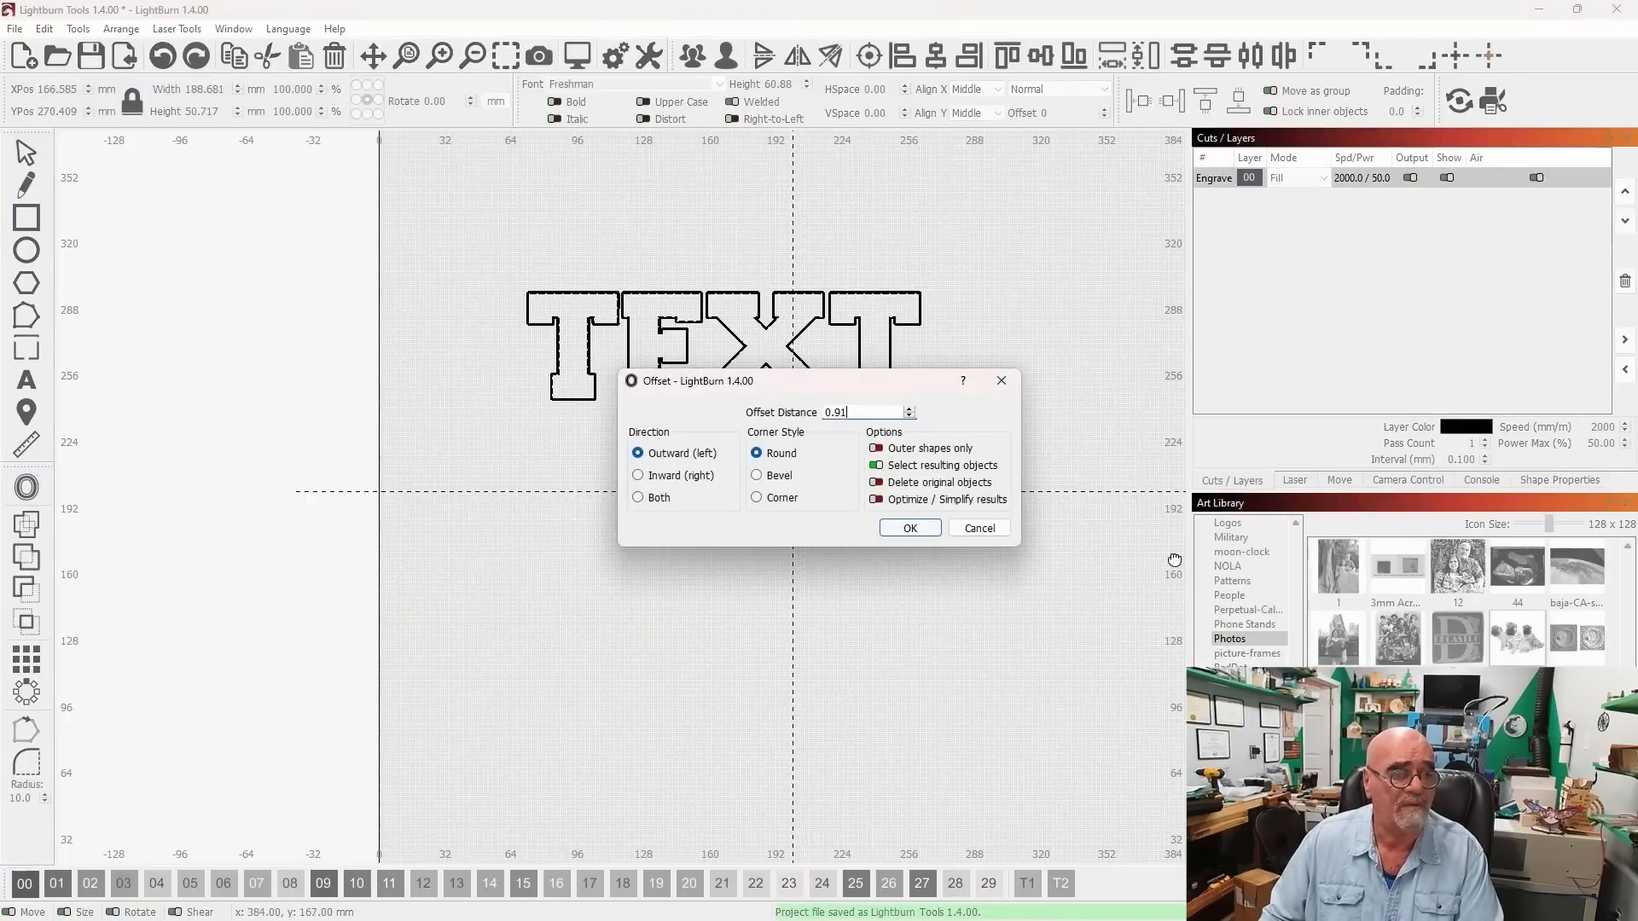
click(909, 528)
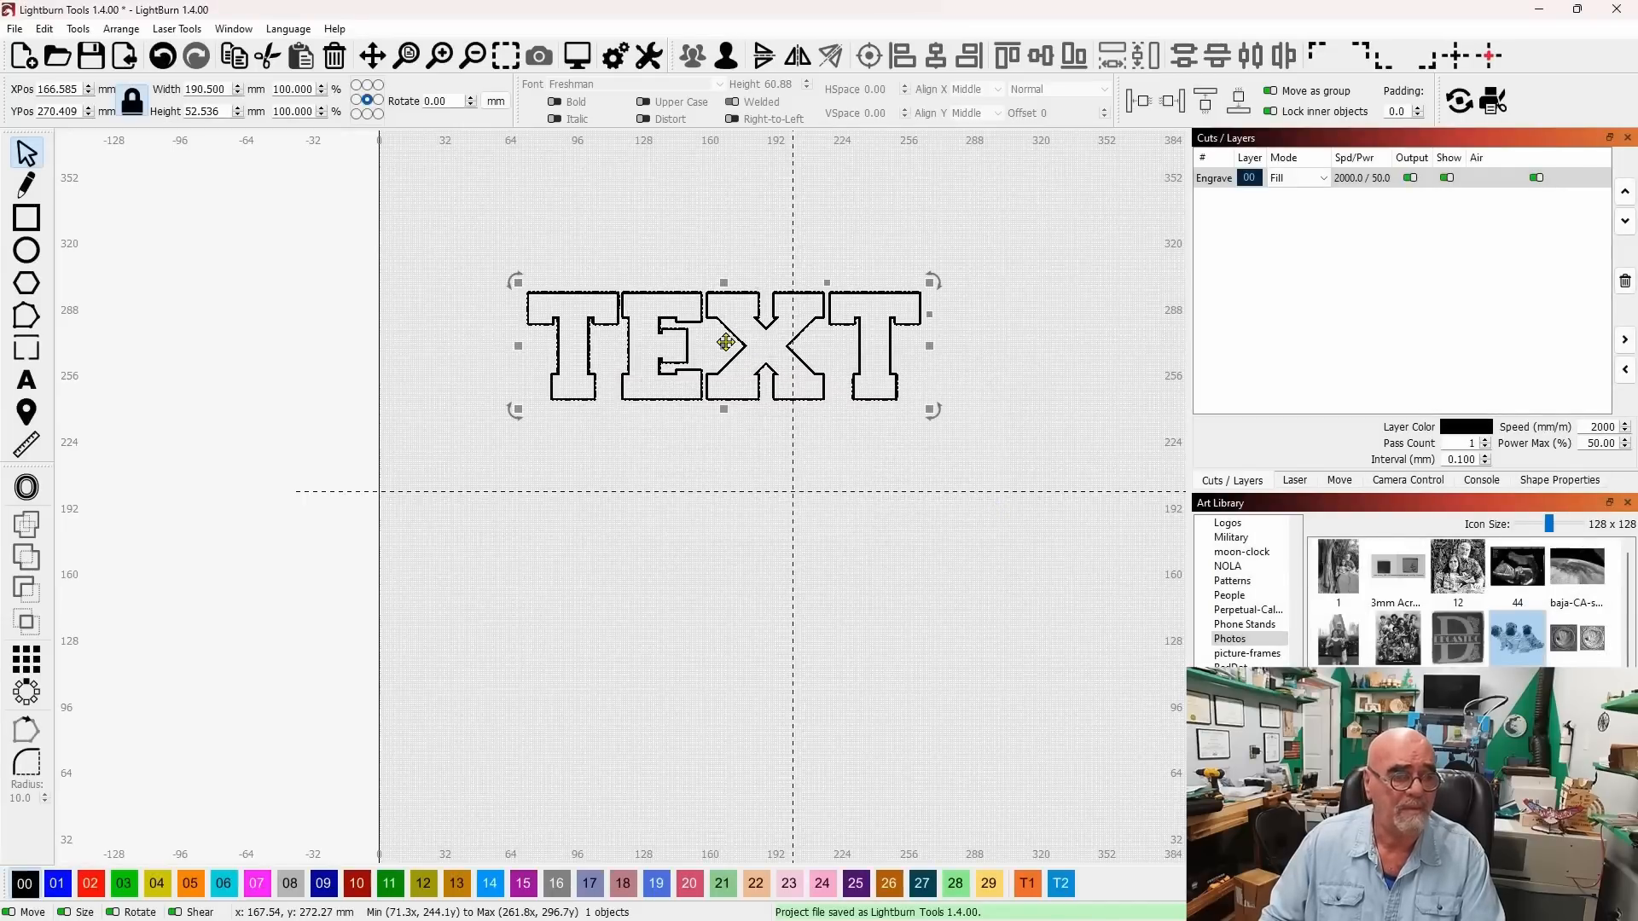
drag(724, 347, 726, 350)
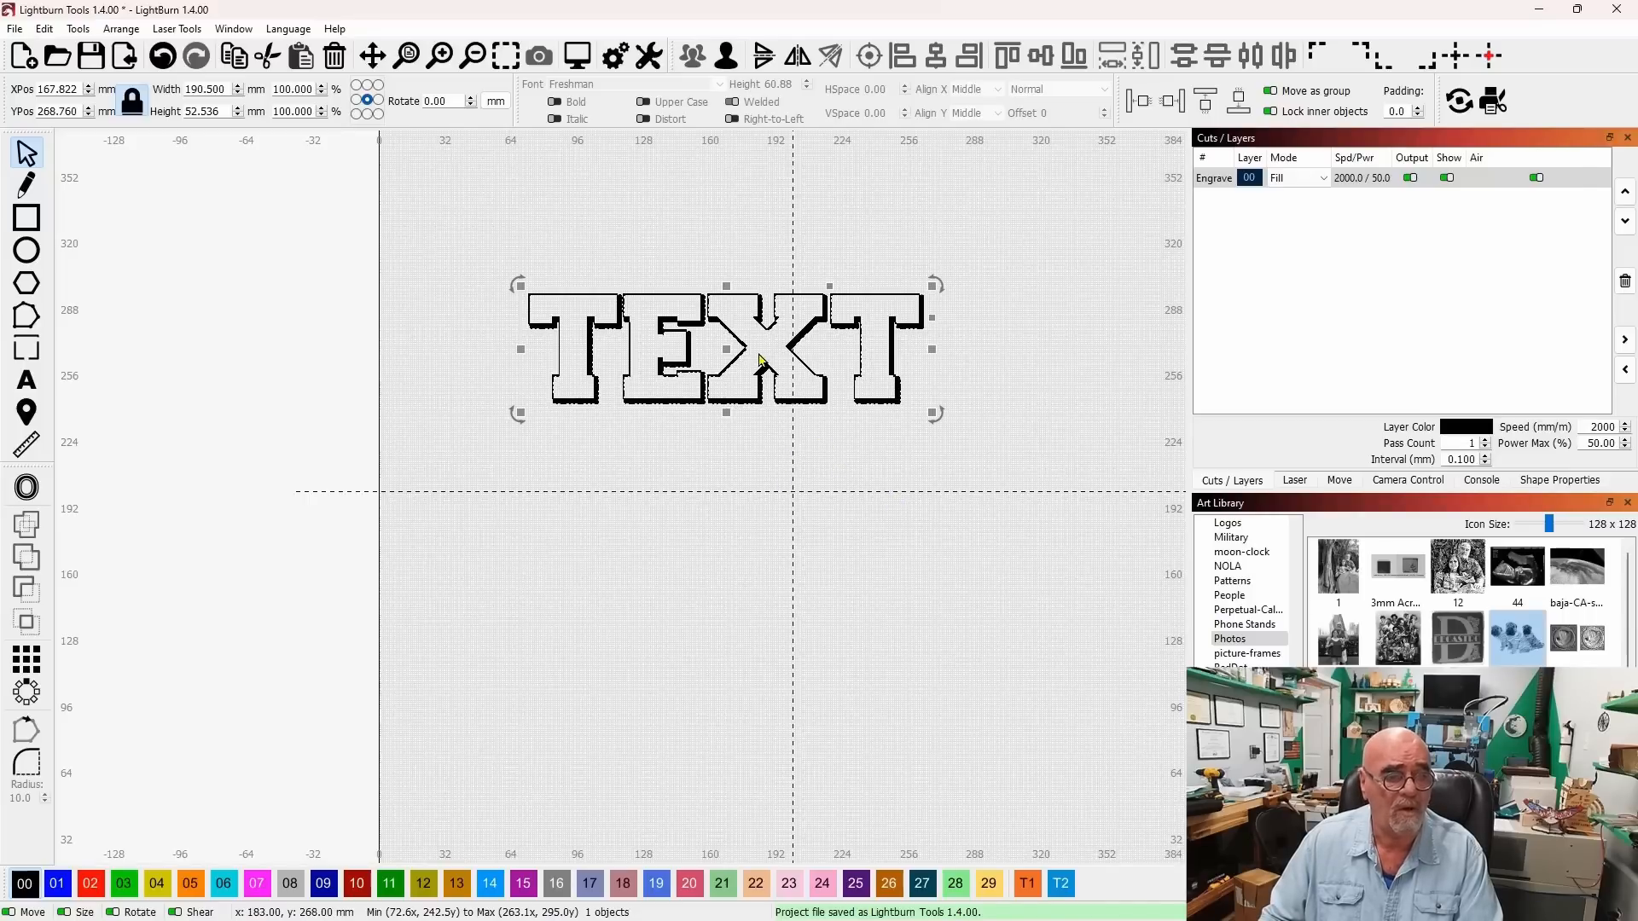
Offset the shifted outline outward by 0.91 mm and move the original text down to about Y 268.3 mm
click(27, 487)
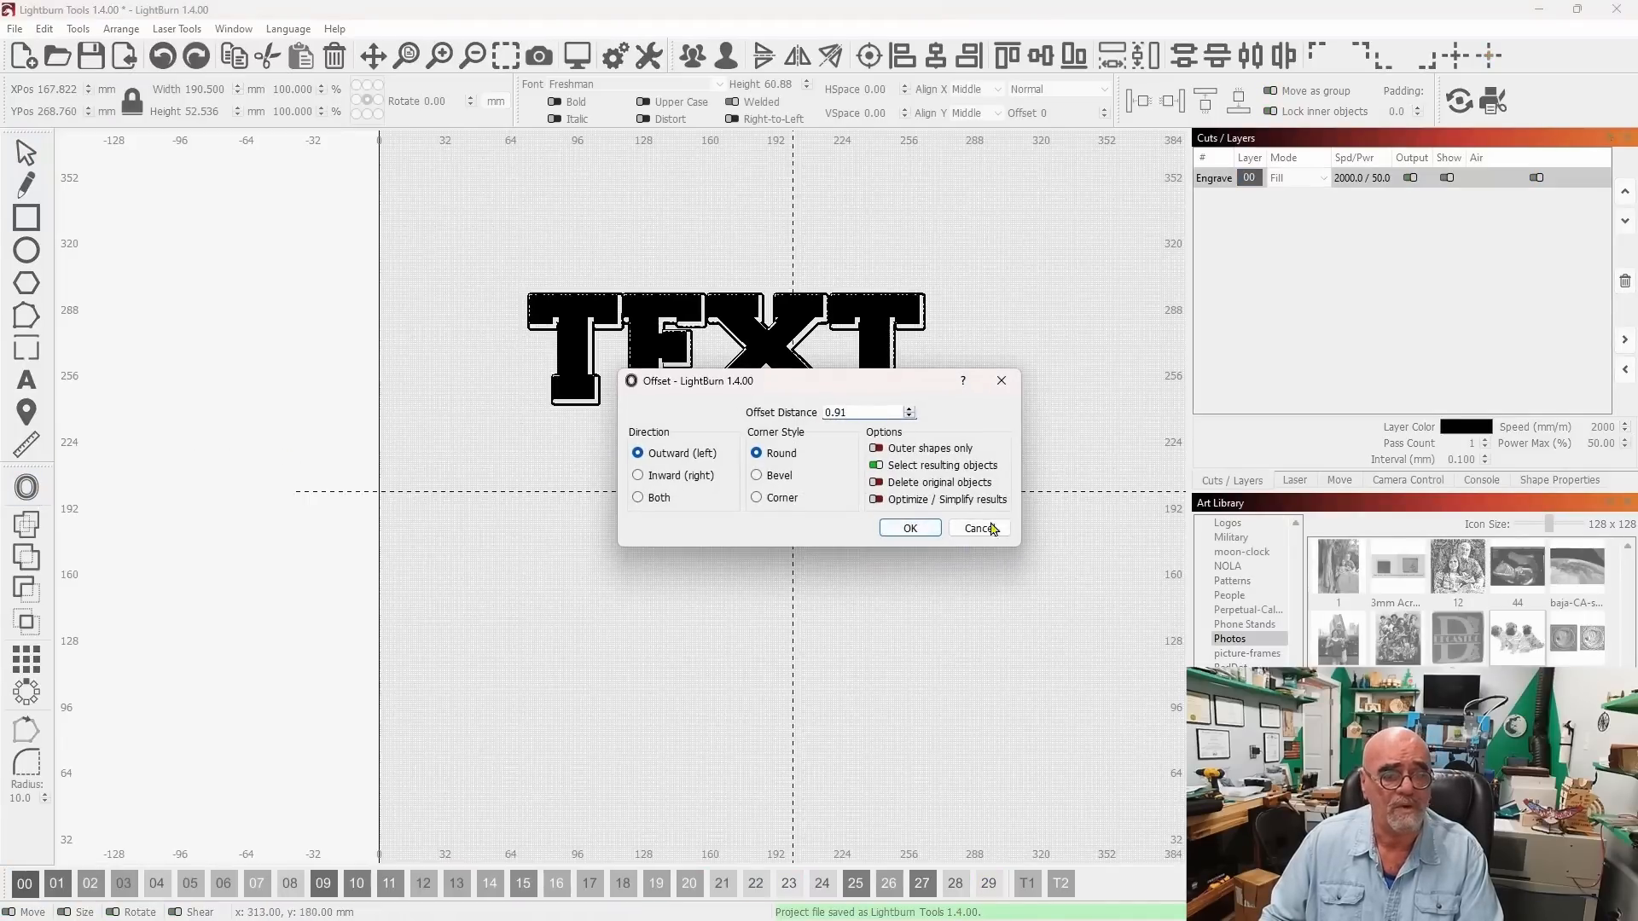
click(909, 528)
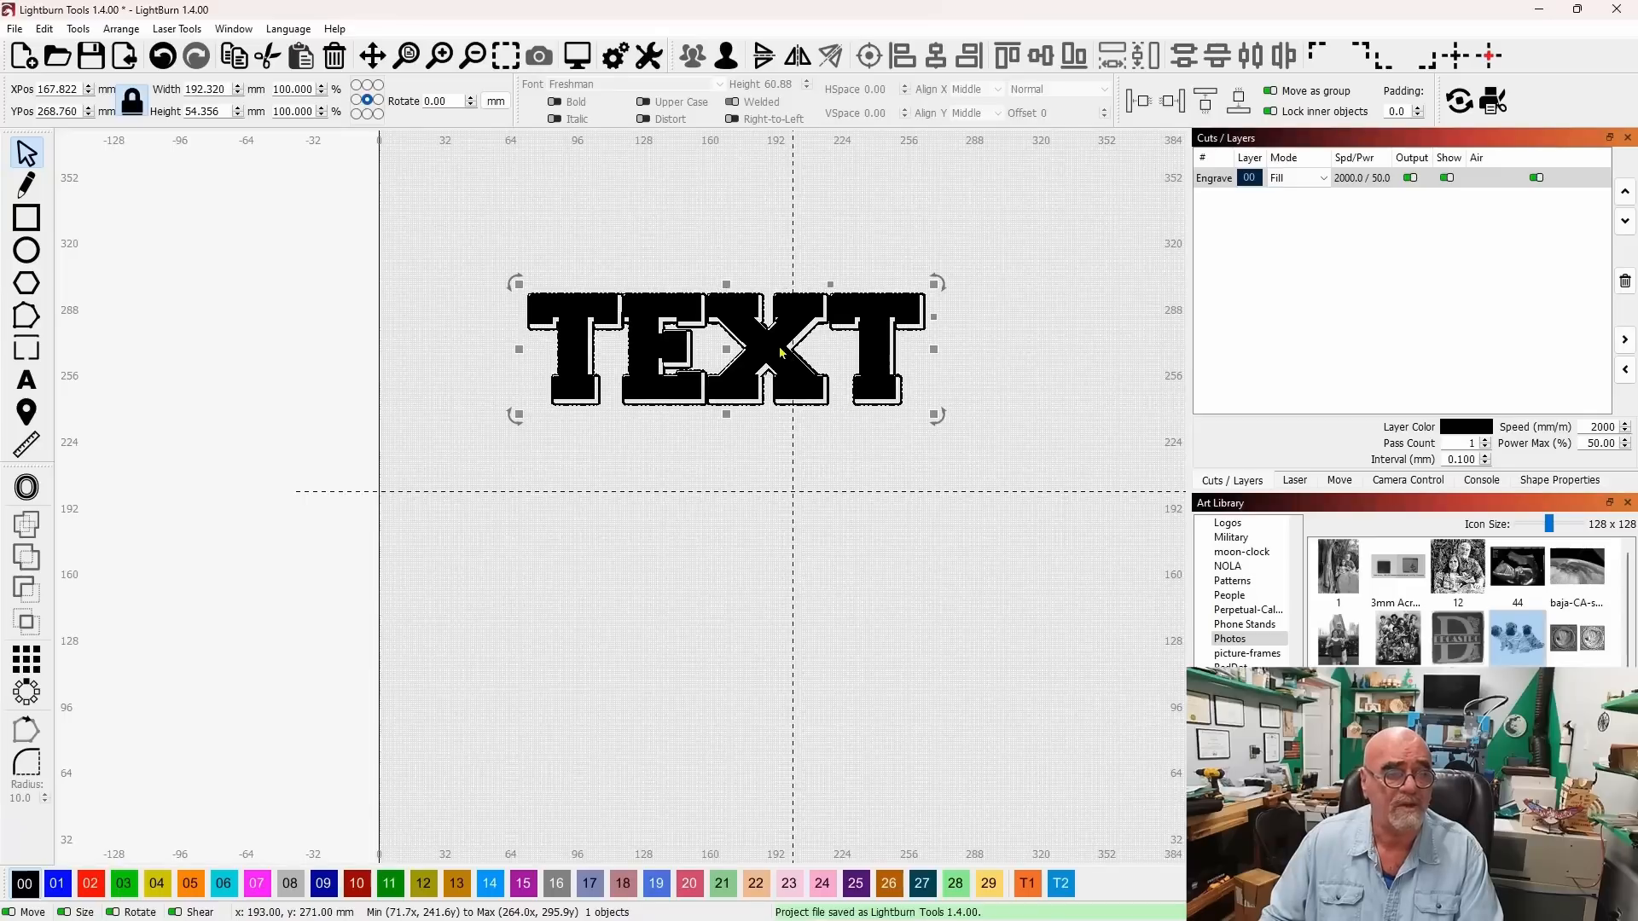
mouse_move(772, 381)
mouse_down()
mouse_move(736, 535)
mouse_move(783, 357)
mouse_up()
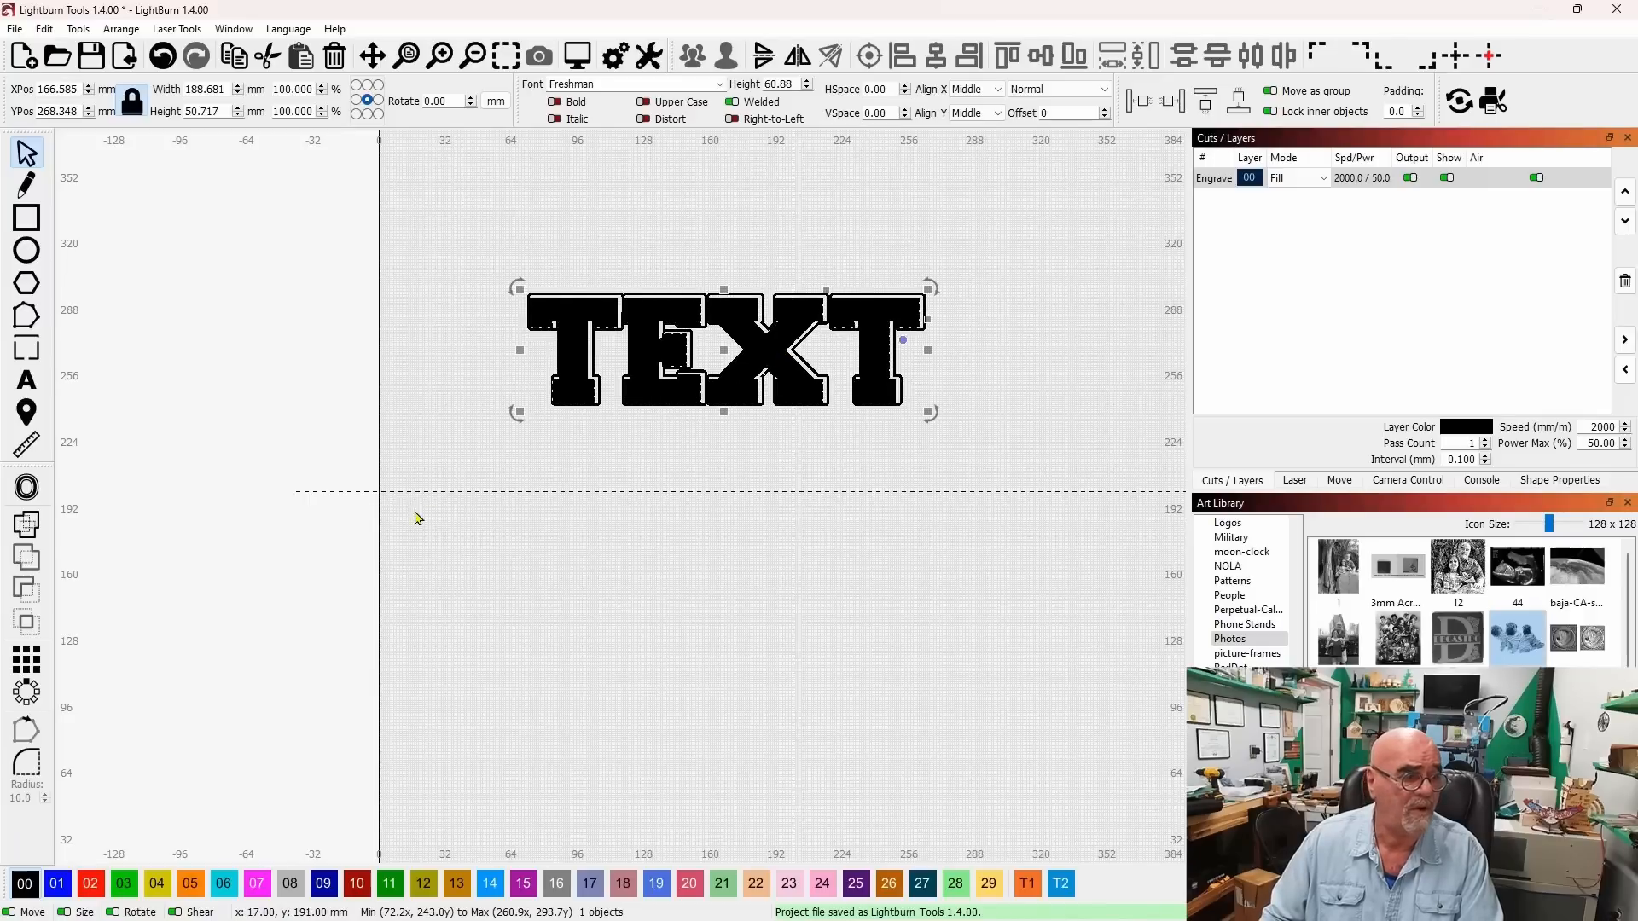
Offset the original text outward by 0.91 mm again and shift this outline to about X 170.4, Y 265.7 mm
click(27, 487)
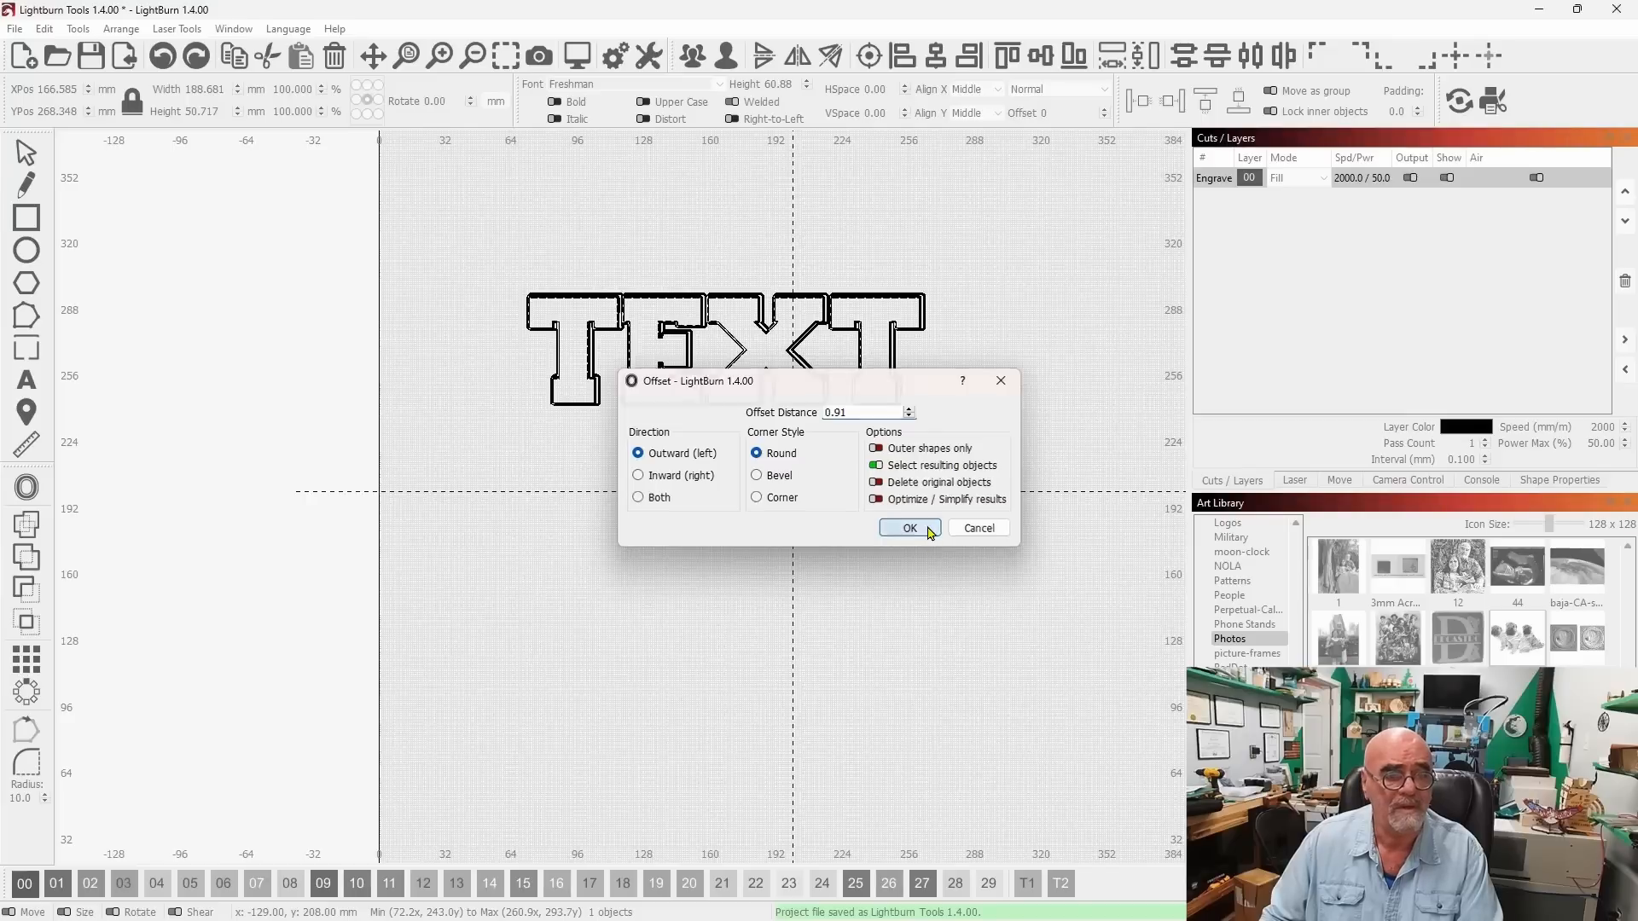
click(930, 532)
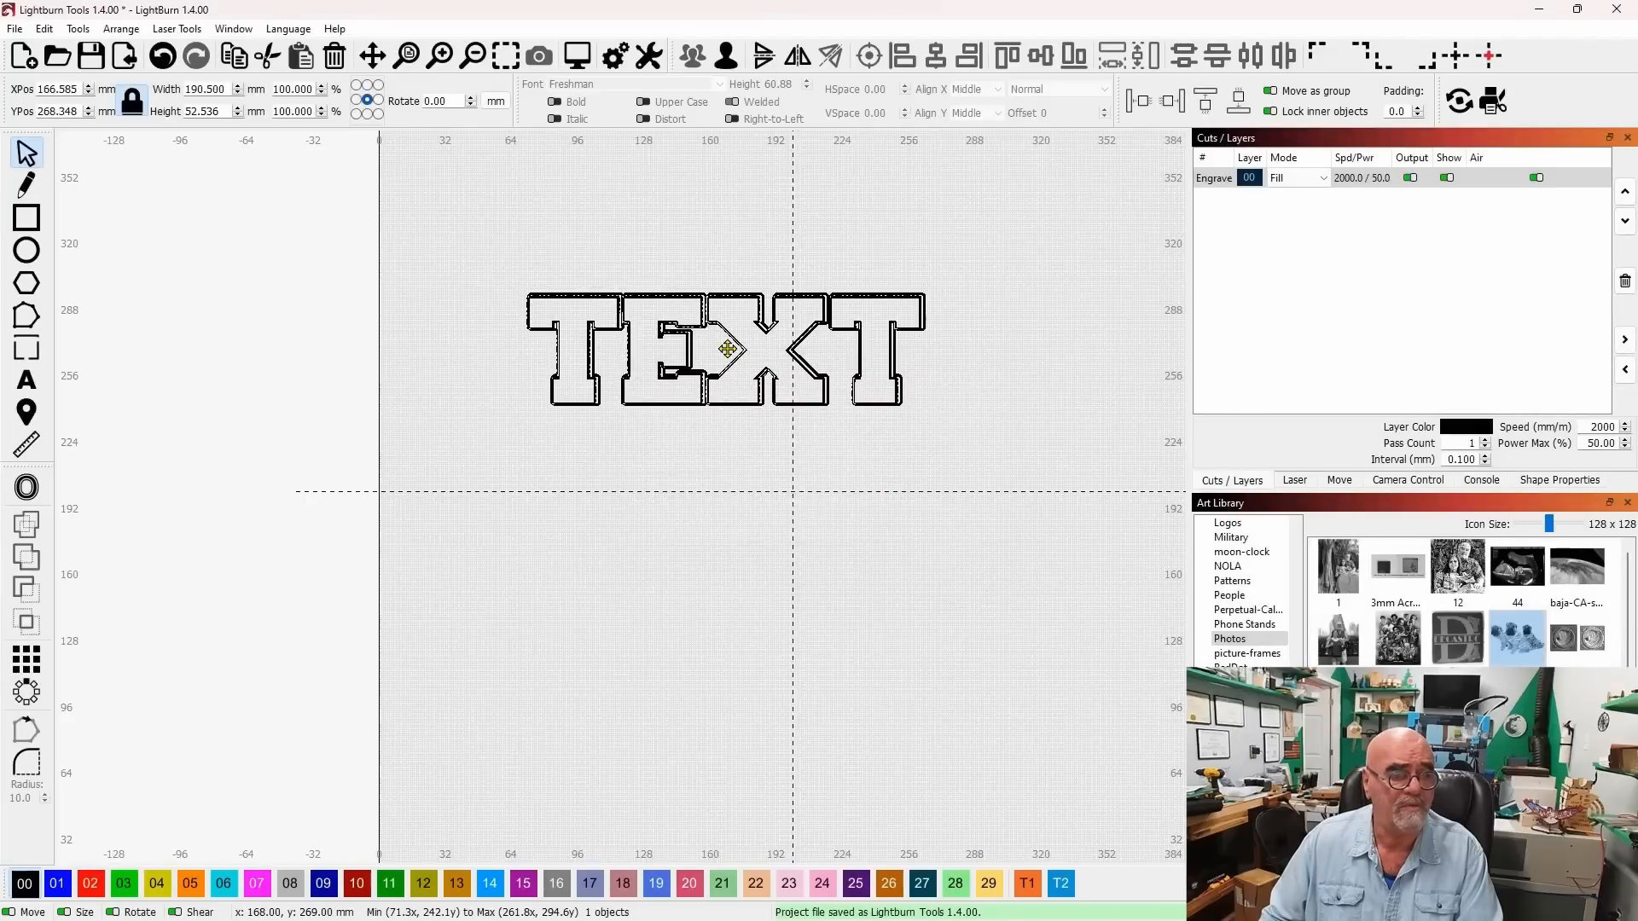
drag(727, 350, 734, 353)
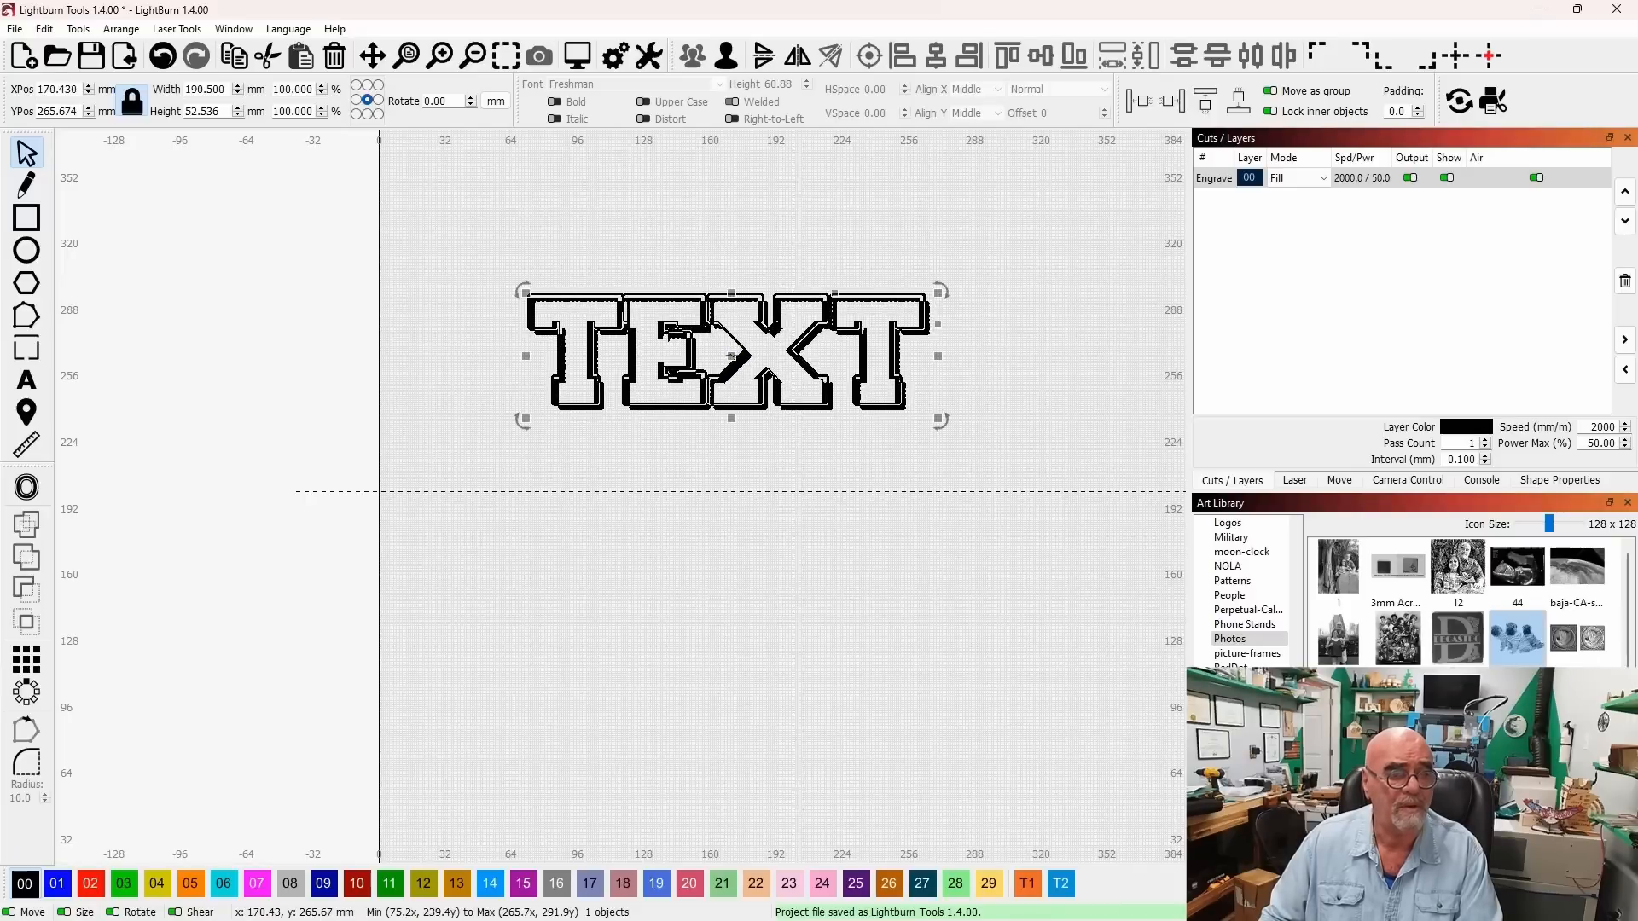
Clear the current selection and select only the outline centred at about X 167.8, Y 268.8 mm
click(947, 457)
drag(1013, 451, 665, 235)
click(746, 232)
click(86, 33)
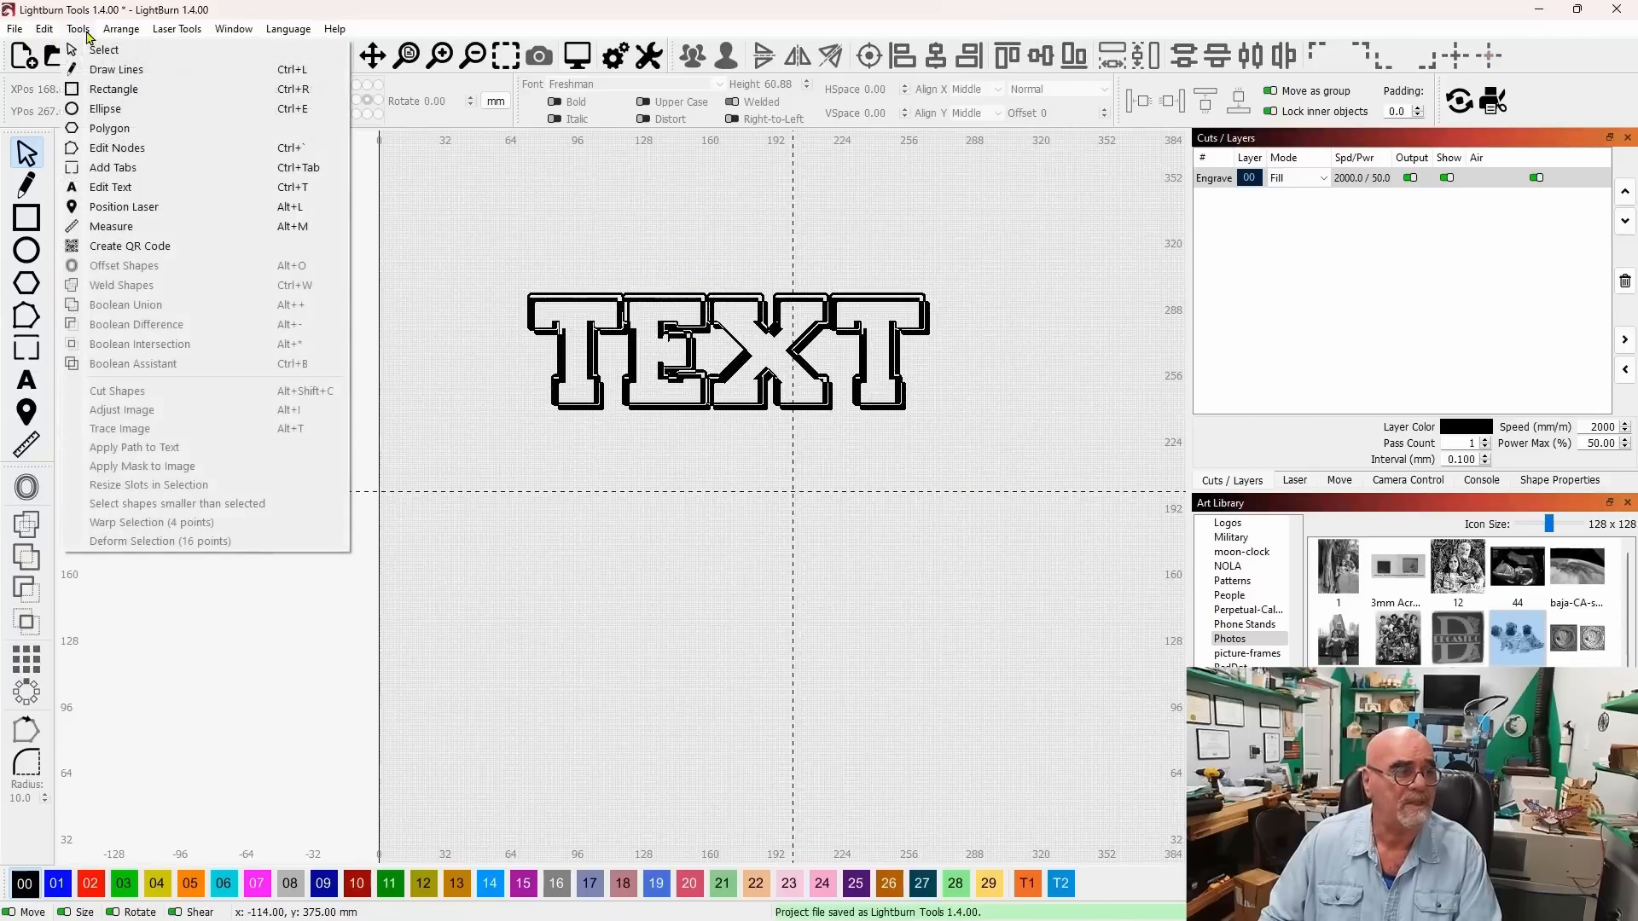
click(600, 408)
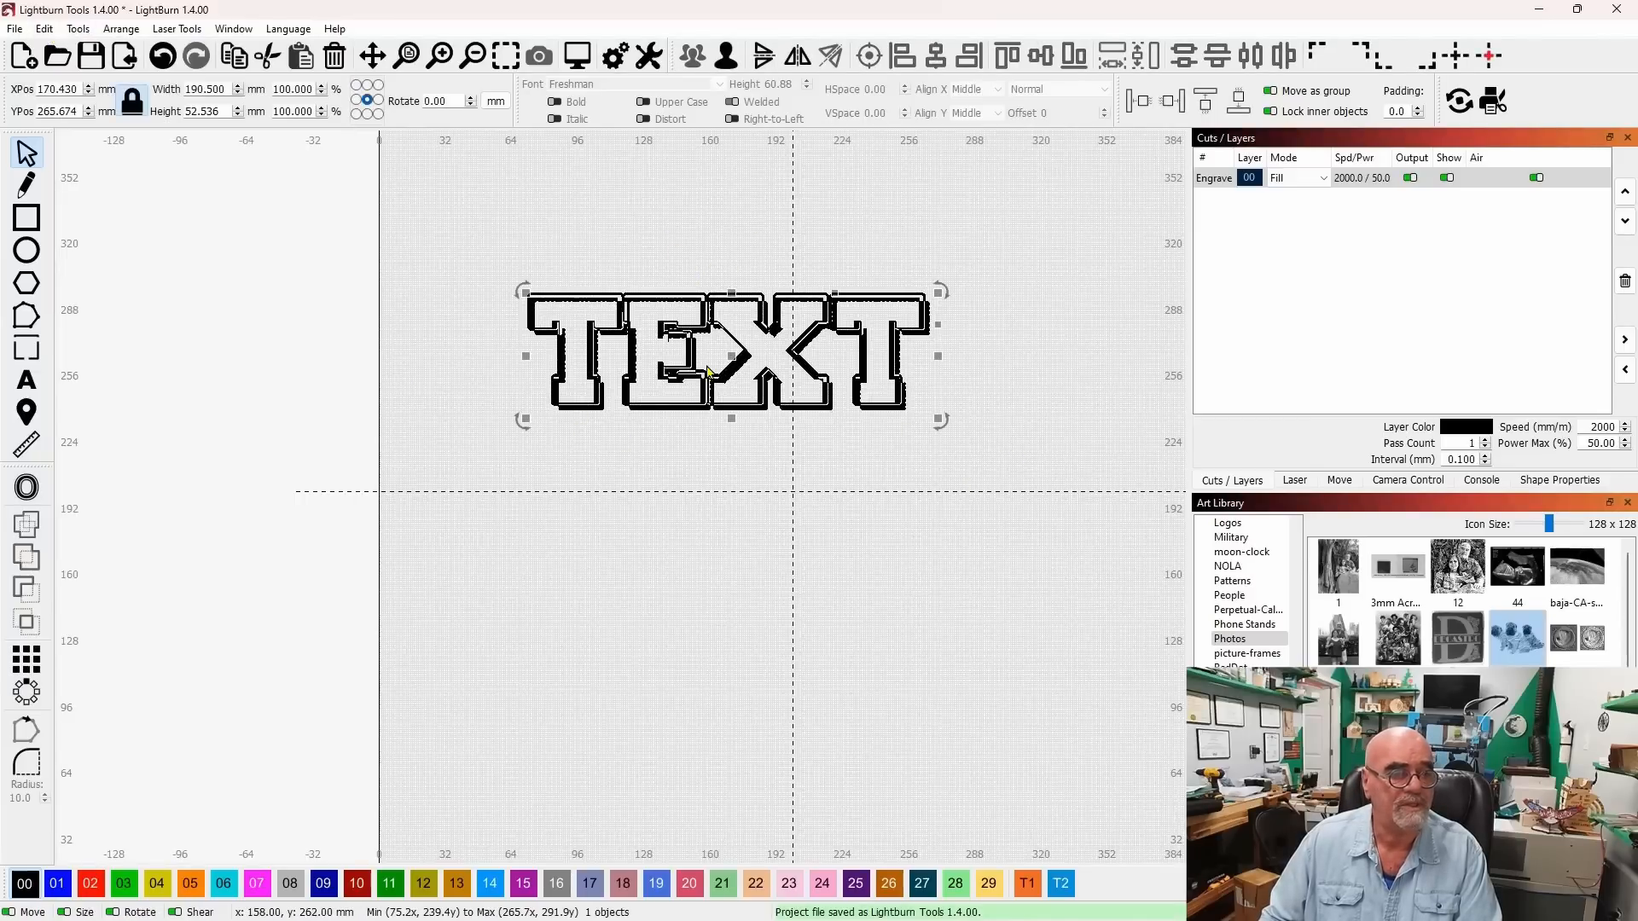
click(717, 475)
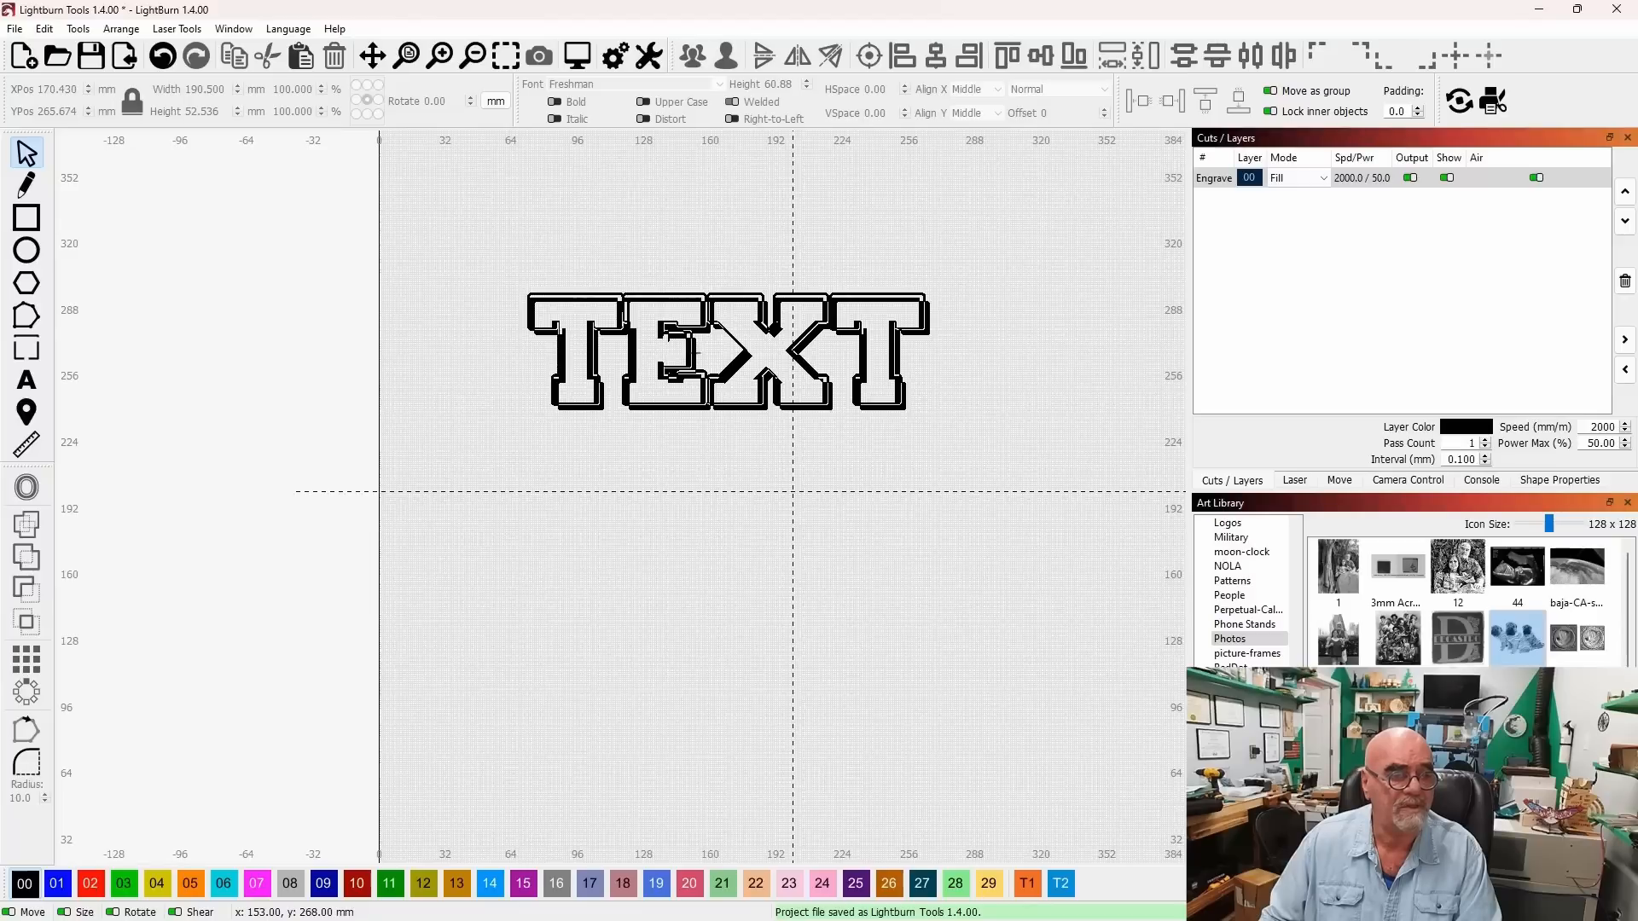
click(685, 350)
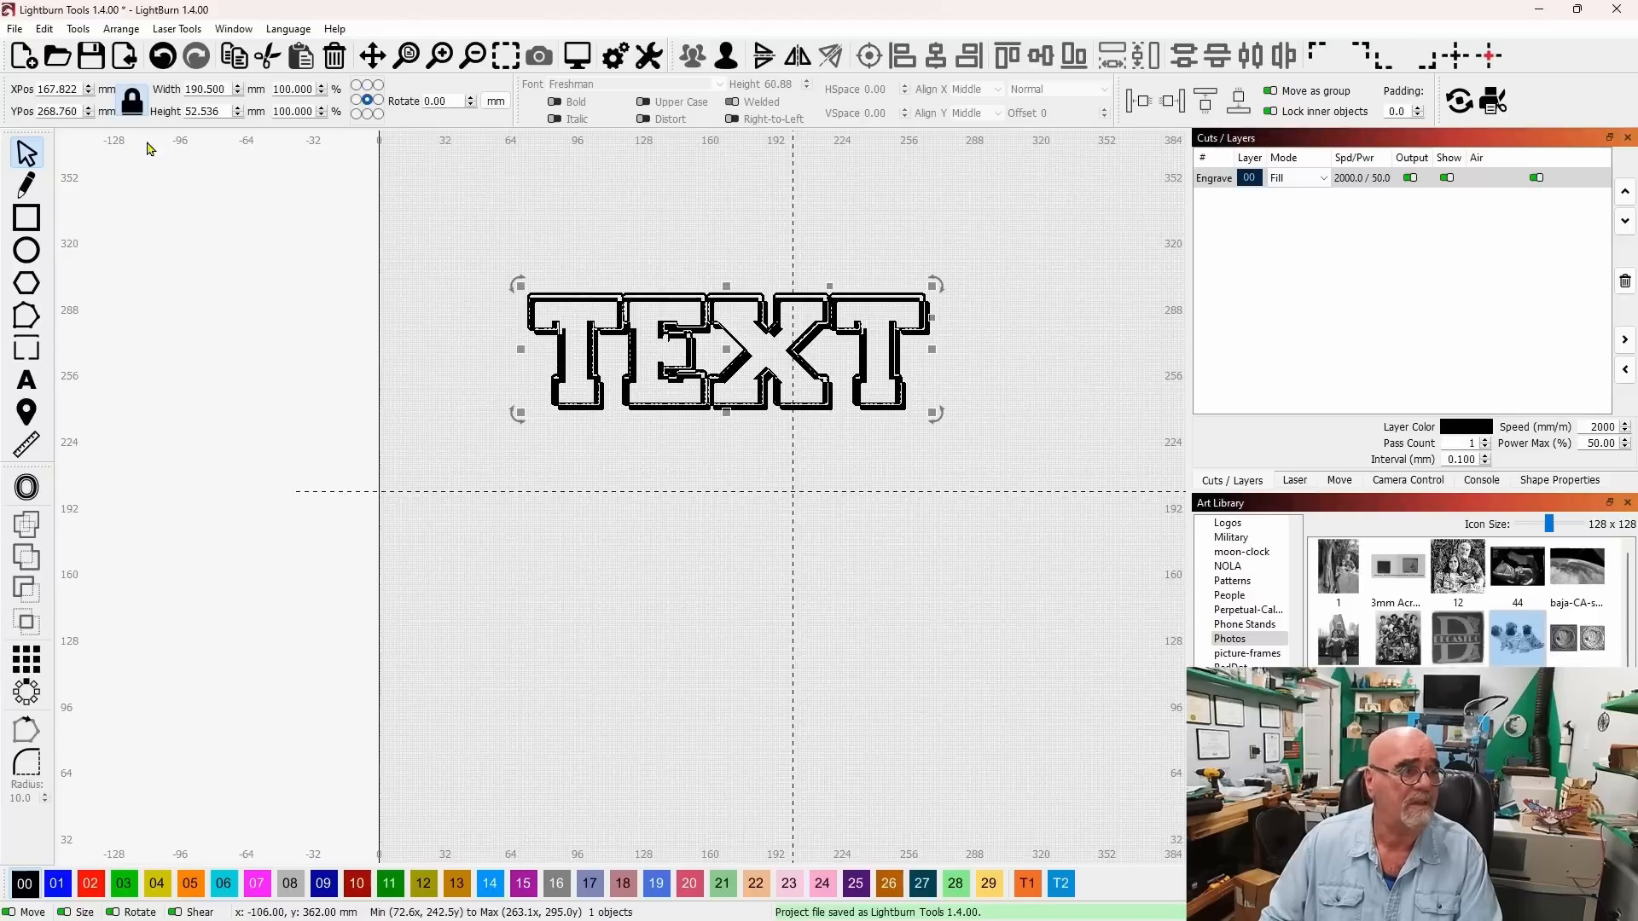
click(78, 31)
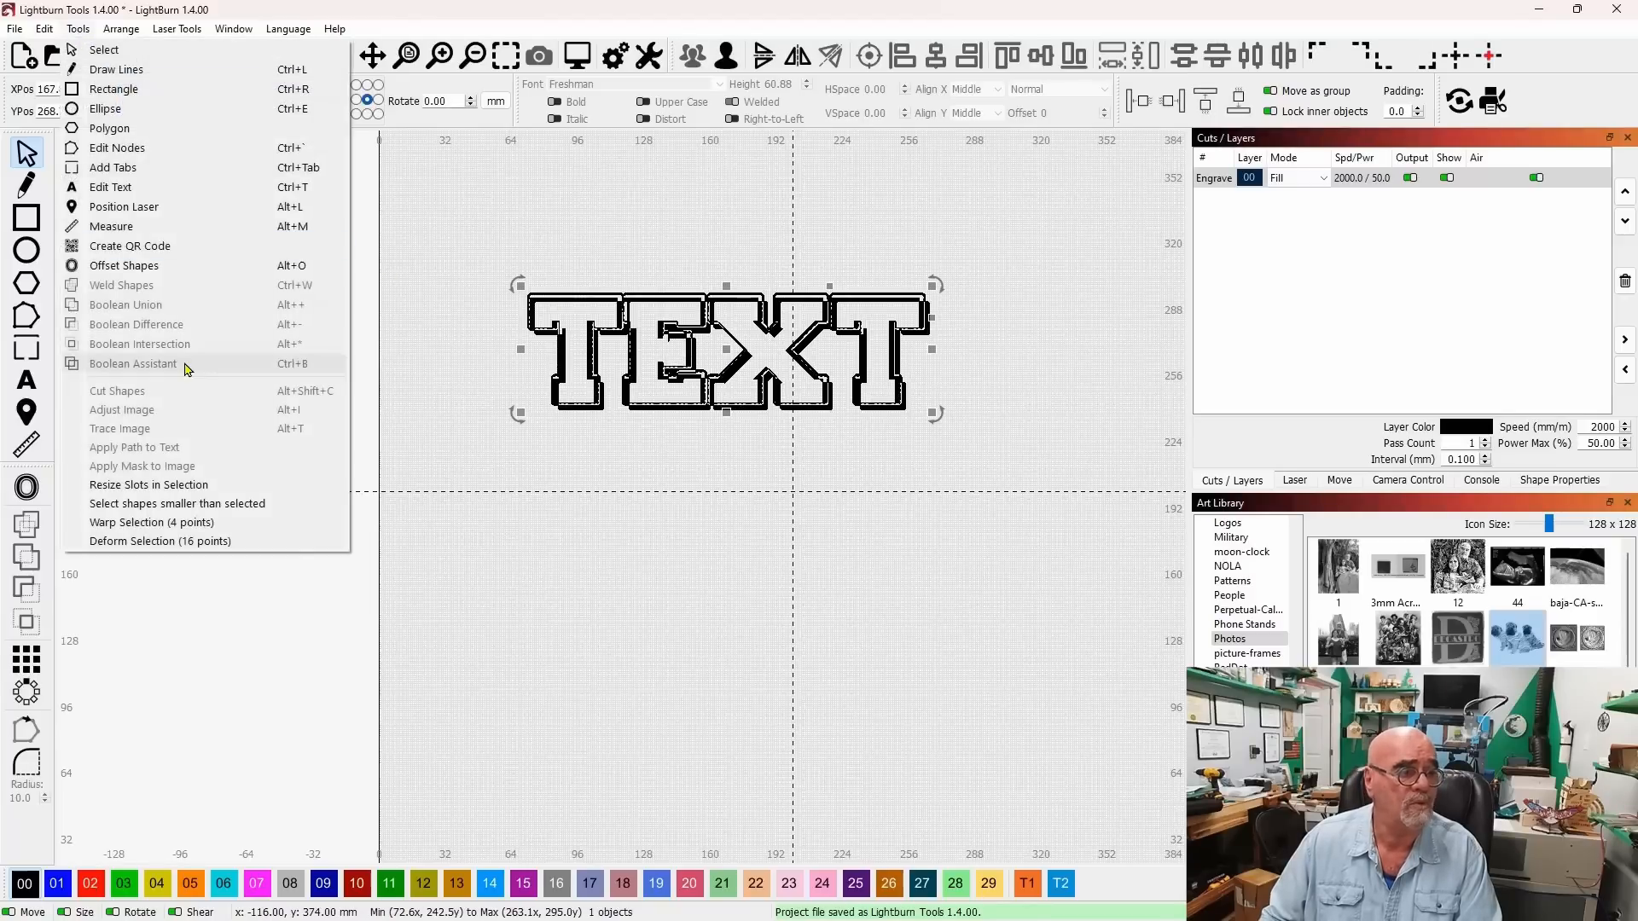
click(207, 523)
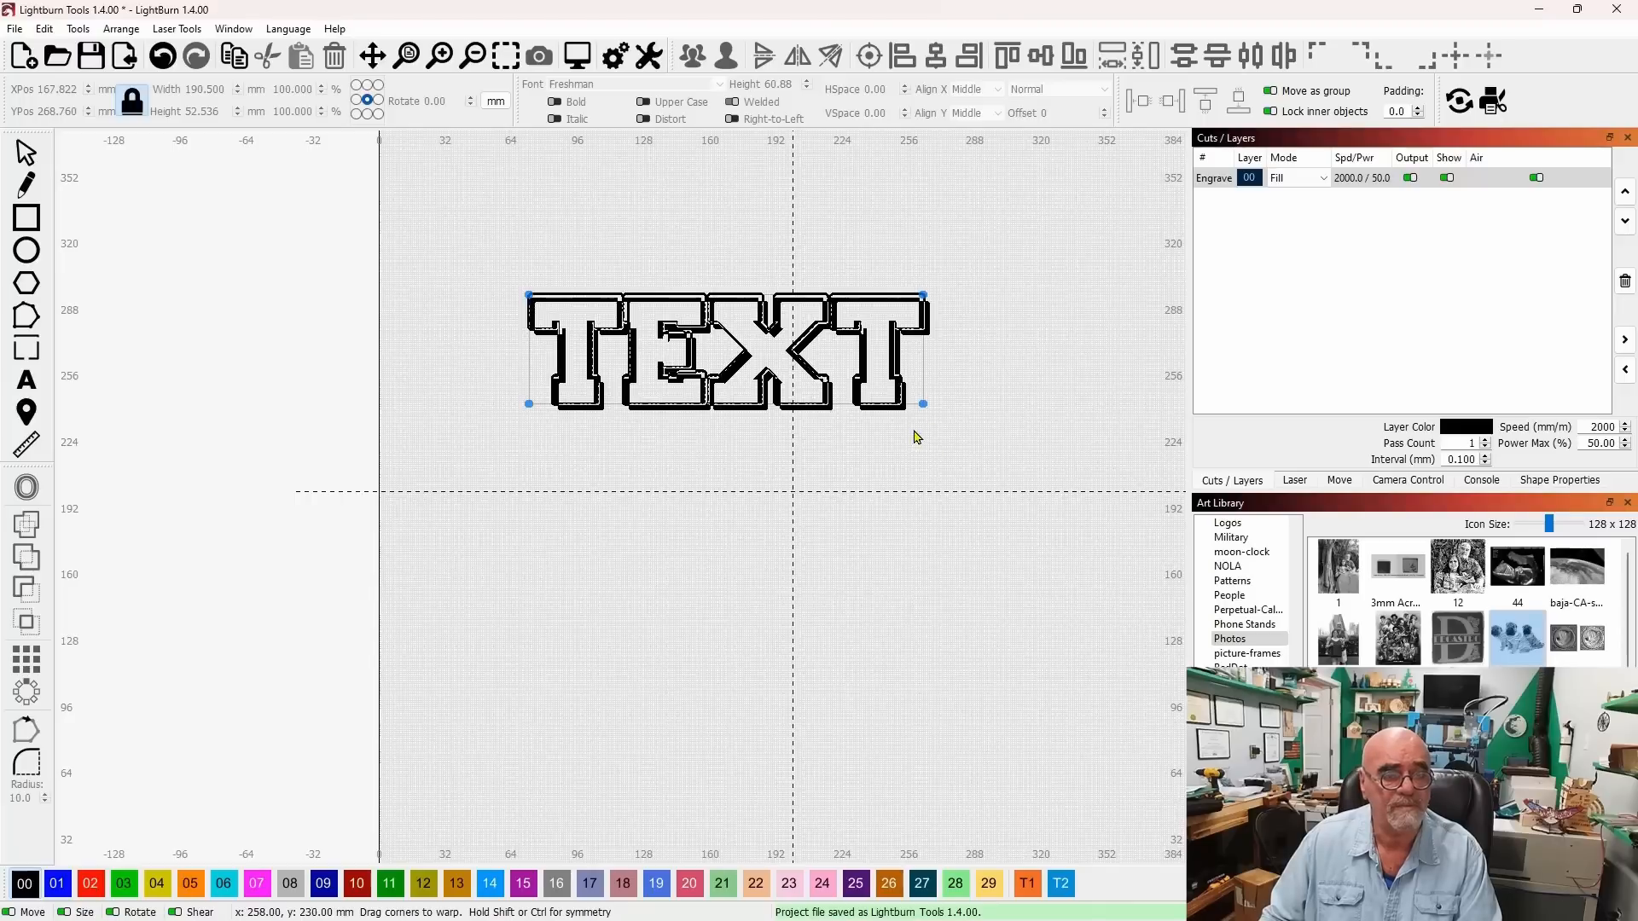
click(78, 29)
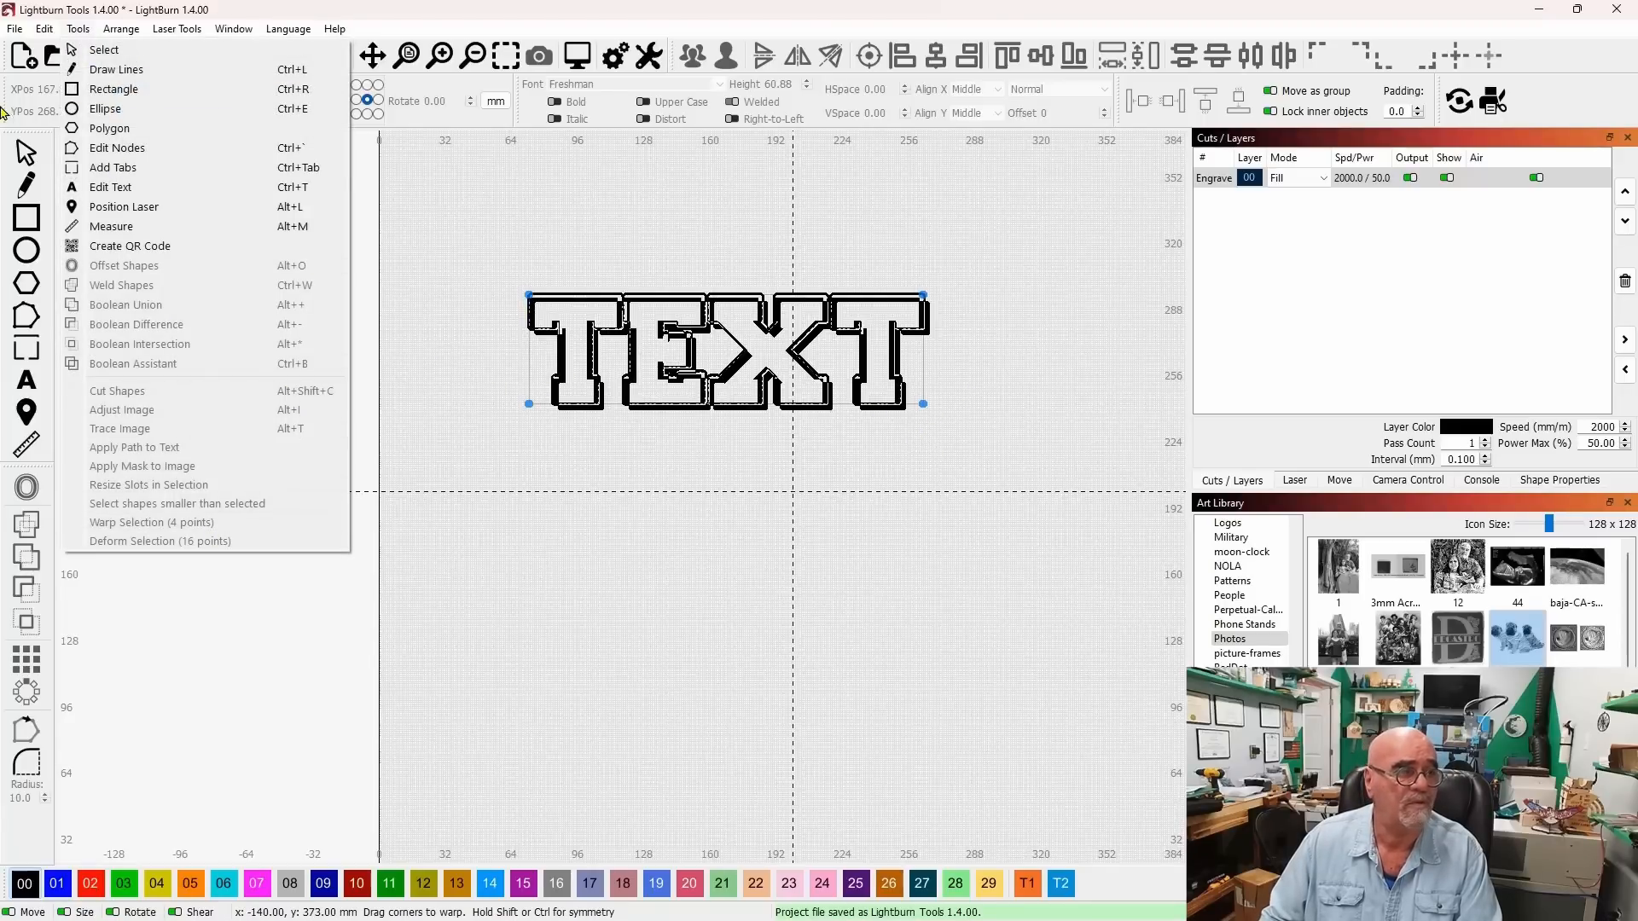
click(39, 152)
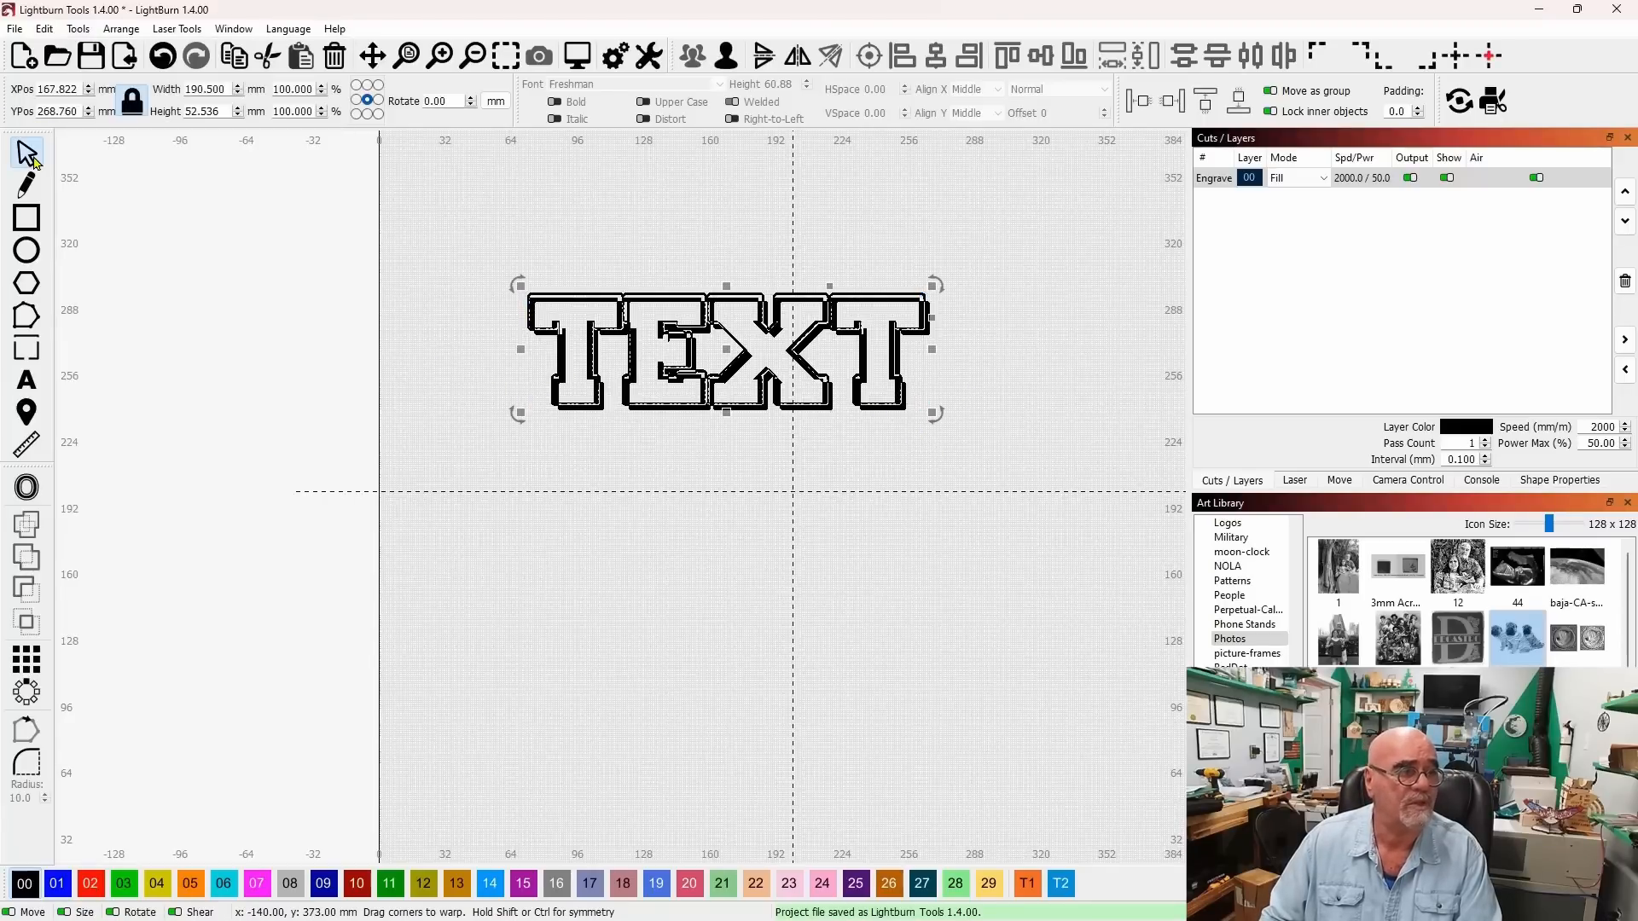
Apply the 16-point deform to the selected outline, bulging the middle of its upper edge upward and its lower edge downward
click(82, 31)
click(160, 541)
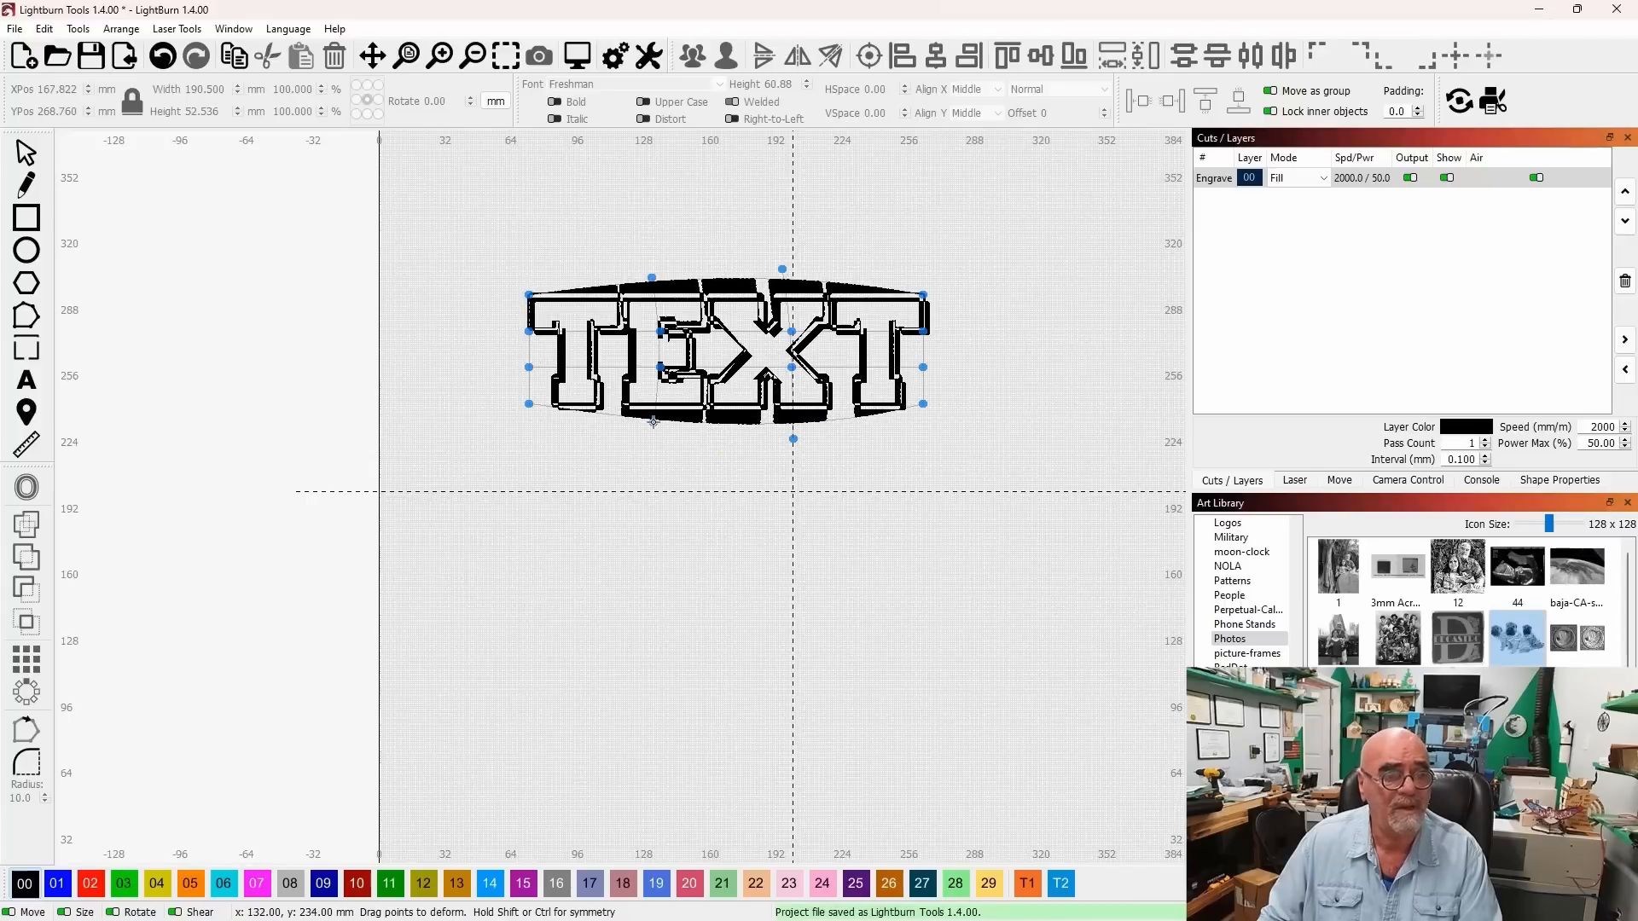
click(25, 155)
click(797, 503)
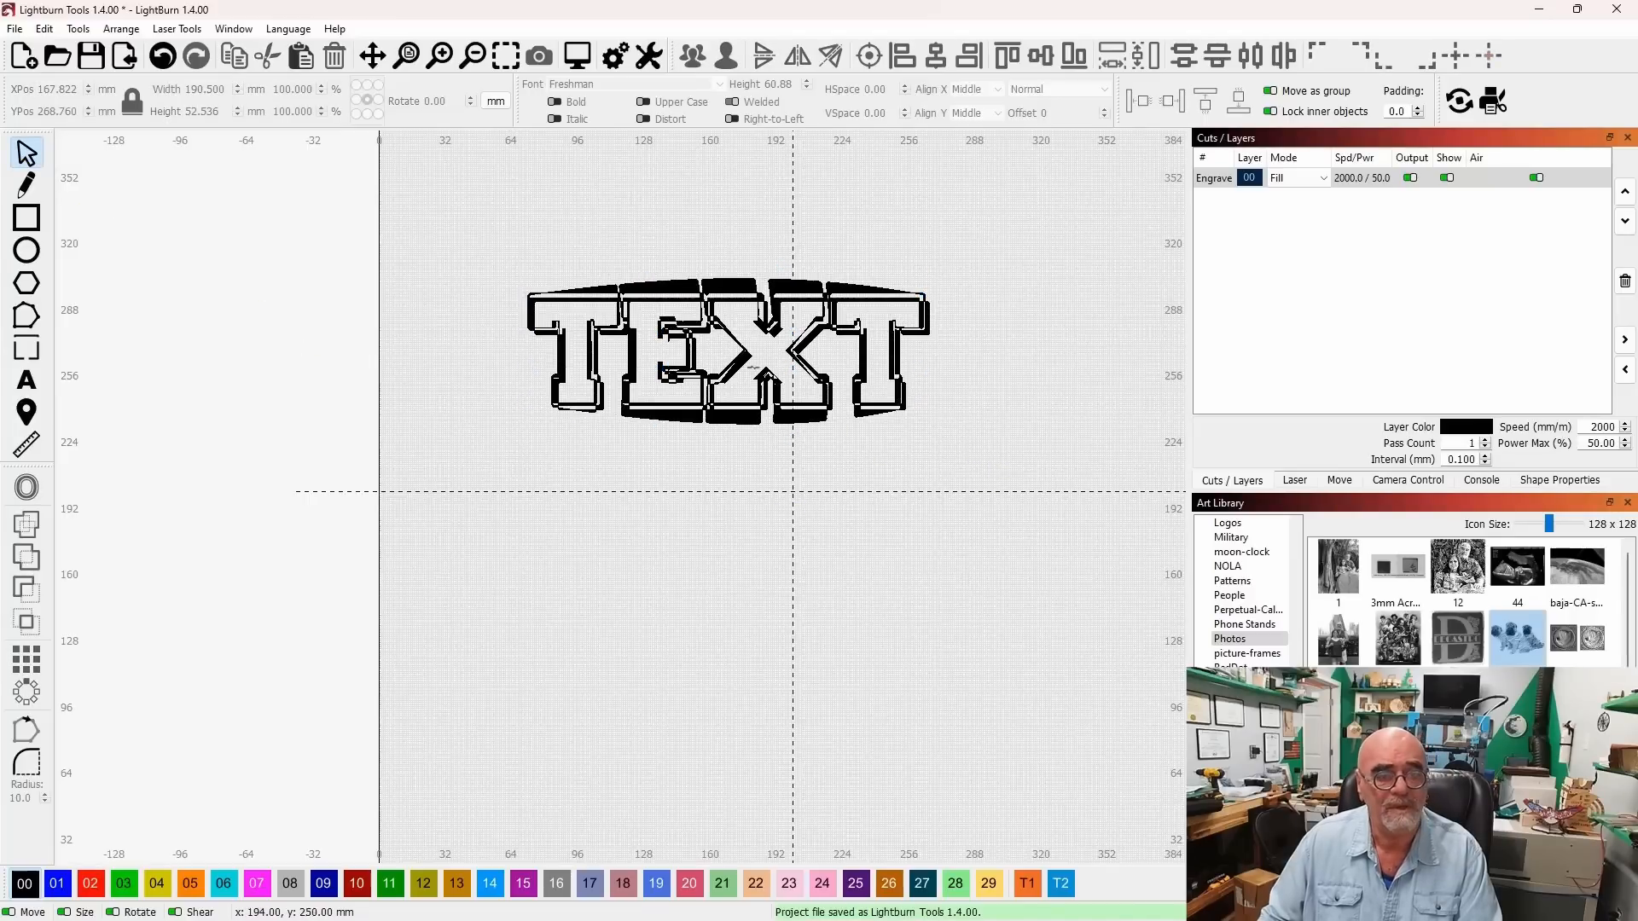
Apply the 4-point warp to all the text artwork, pulling its two right corners outward to about X 299 mm, the upper one to about Y 317 mm
drag(929, 455, 421, 174)
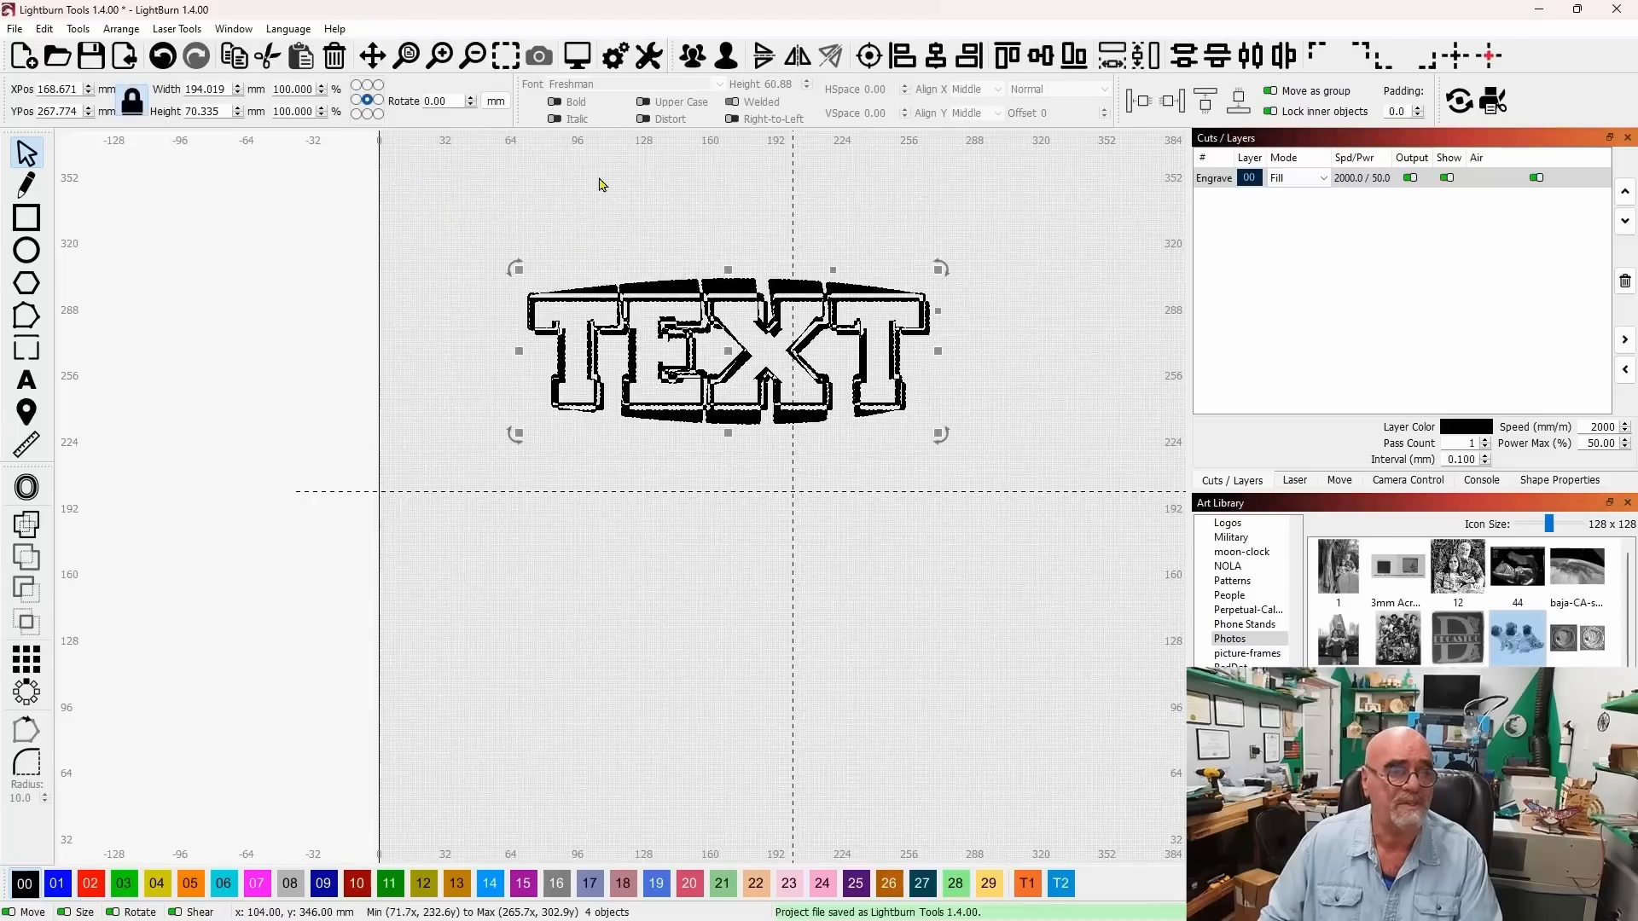
click(78, 28)
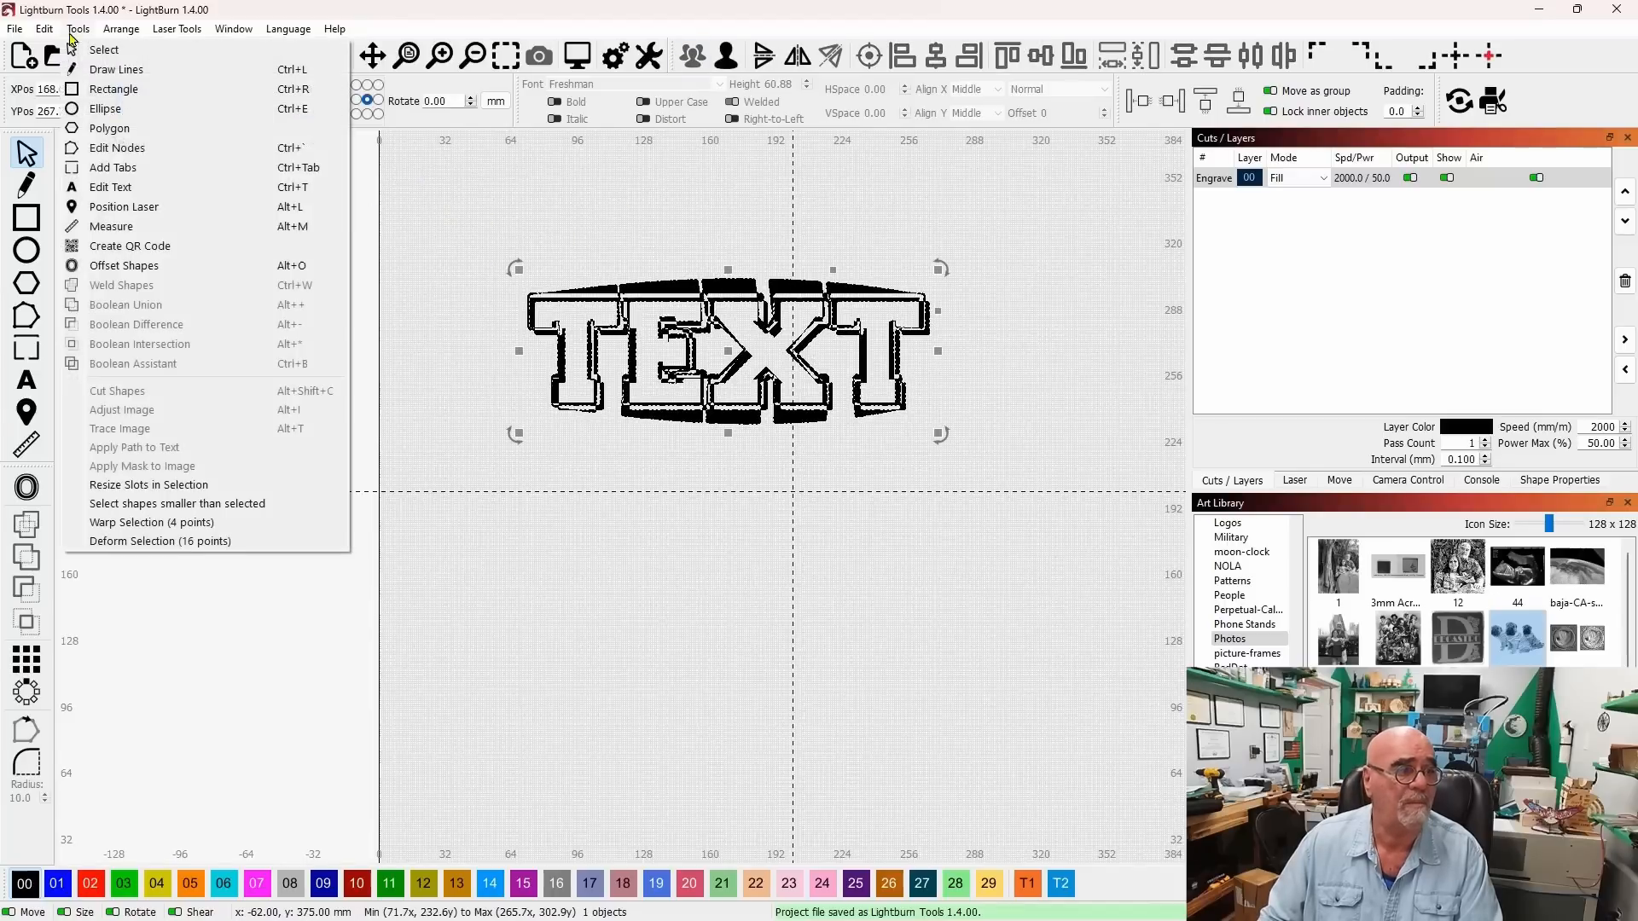
click(229, 525)
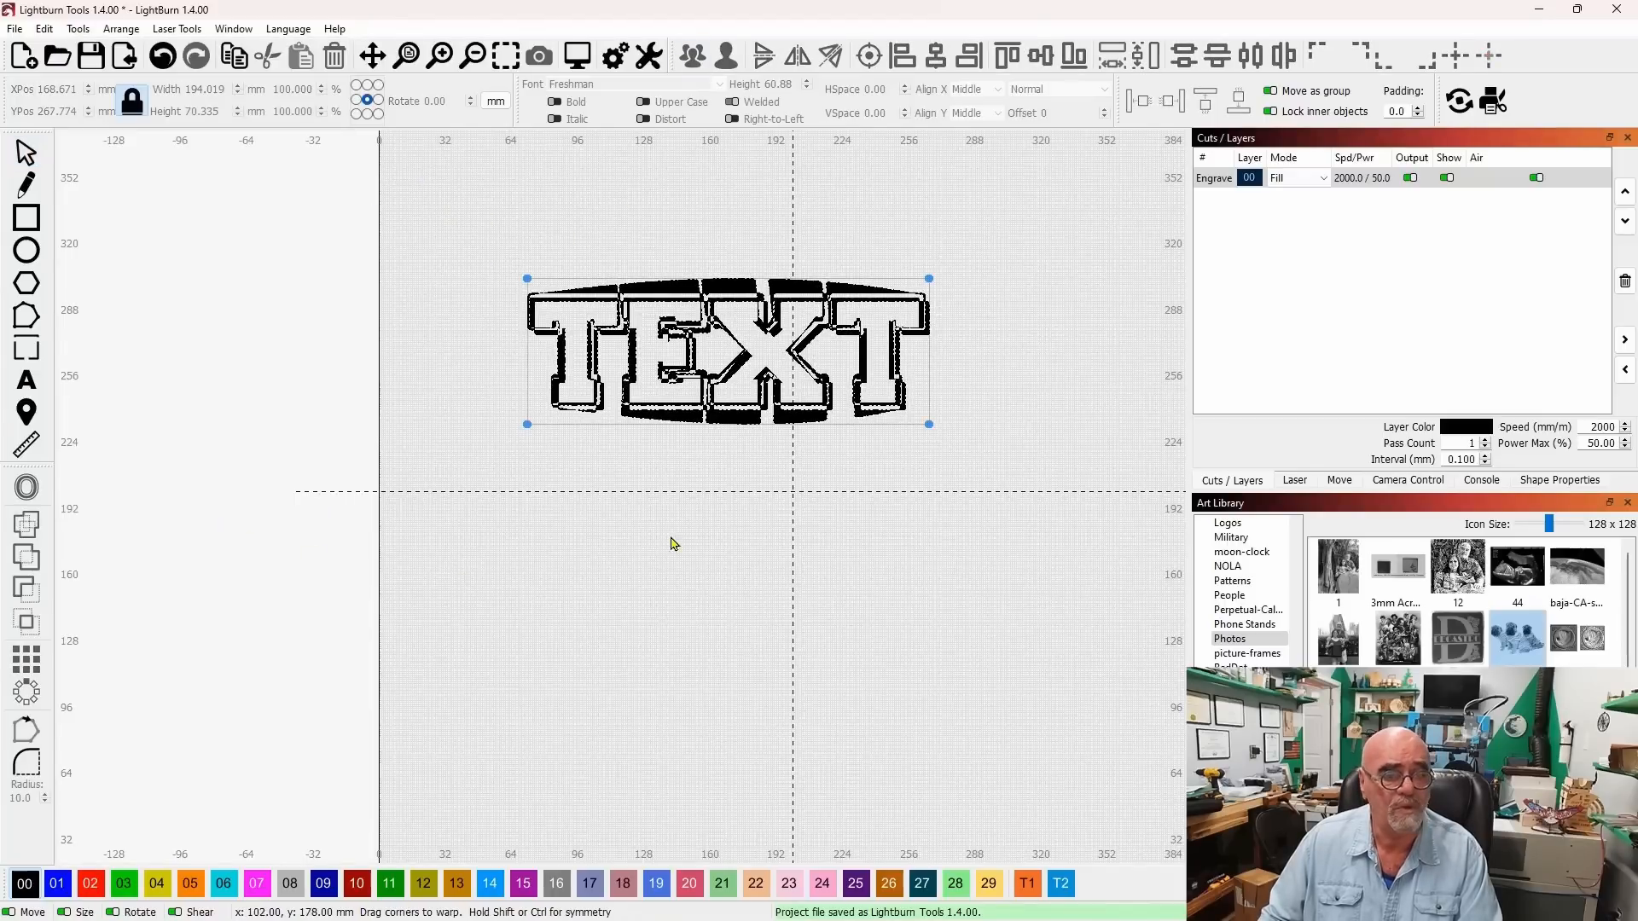
drag(929, 424, 998, 490)
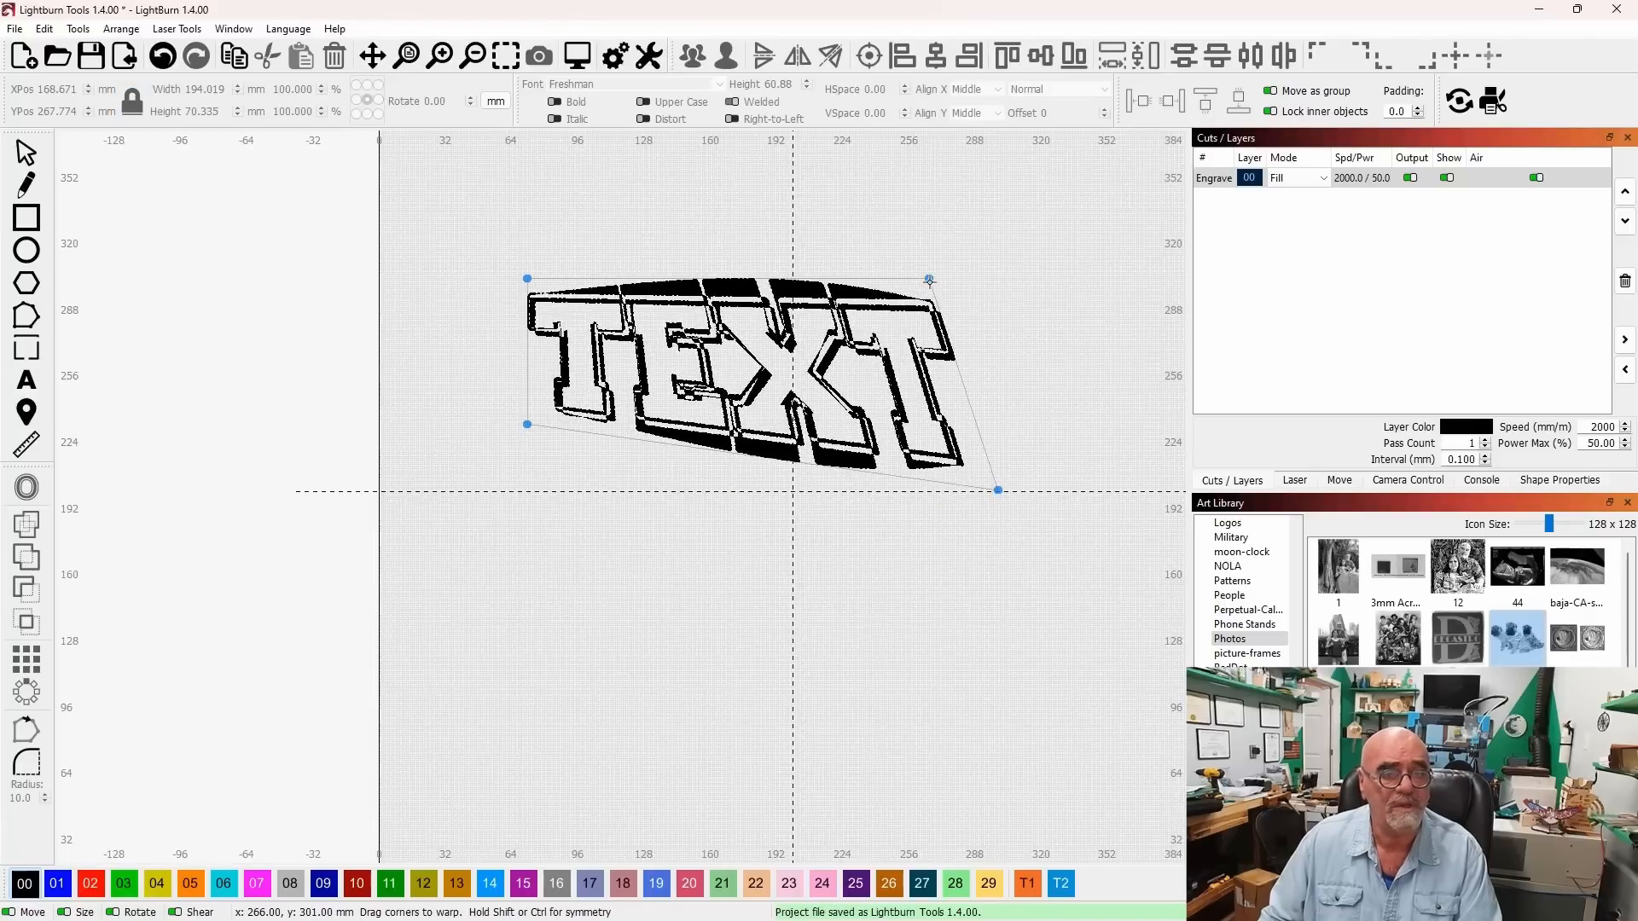
drag(930, 279, 998, 250)
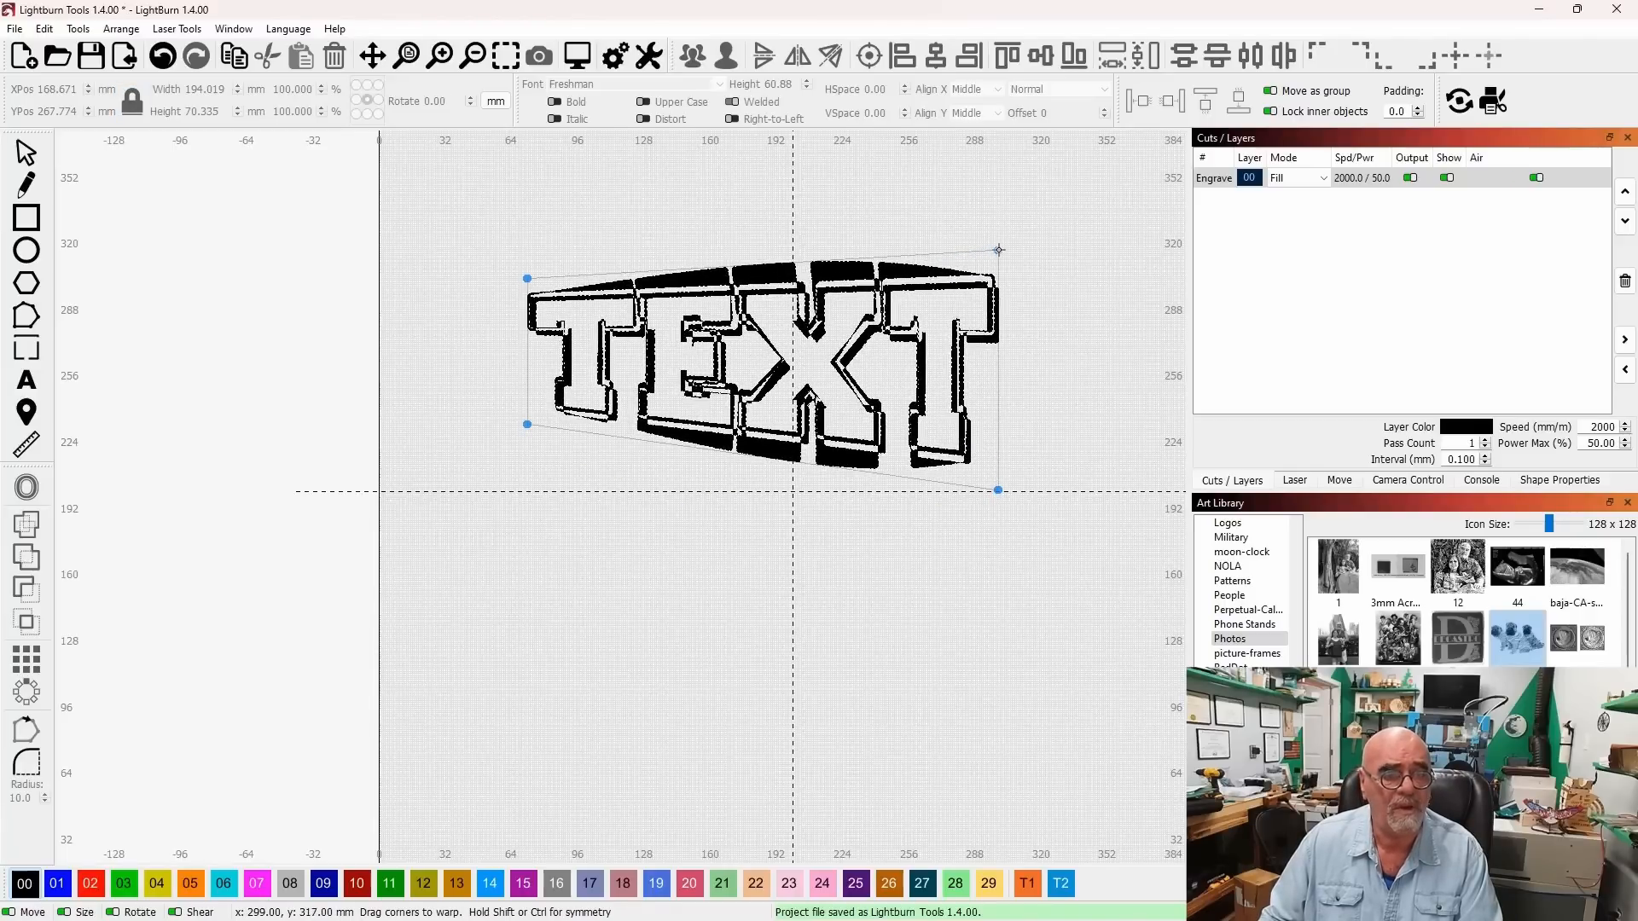
click(26, 154)
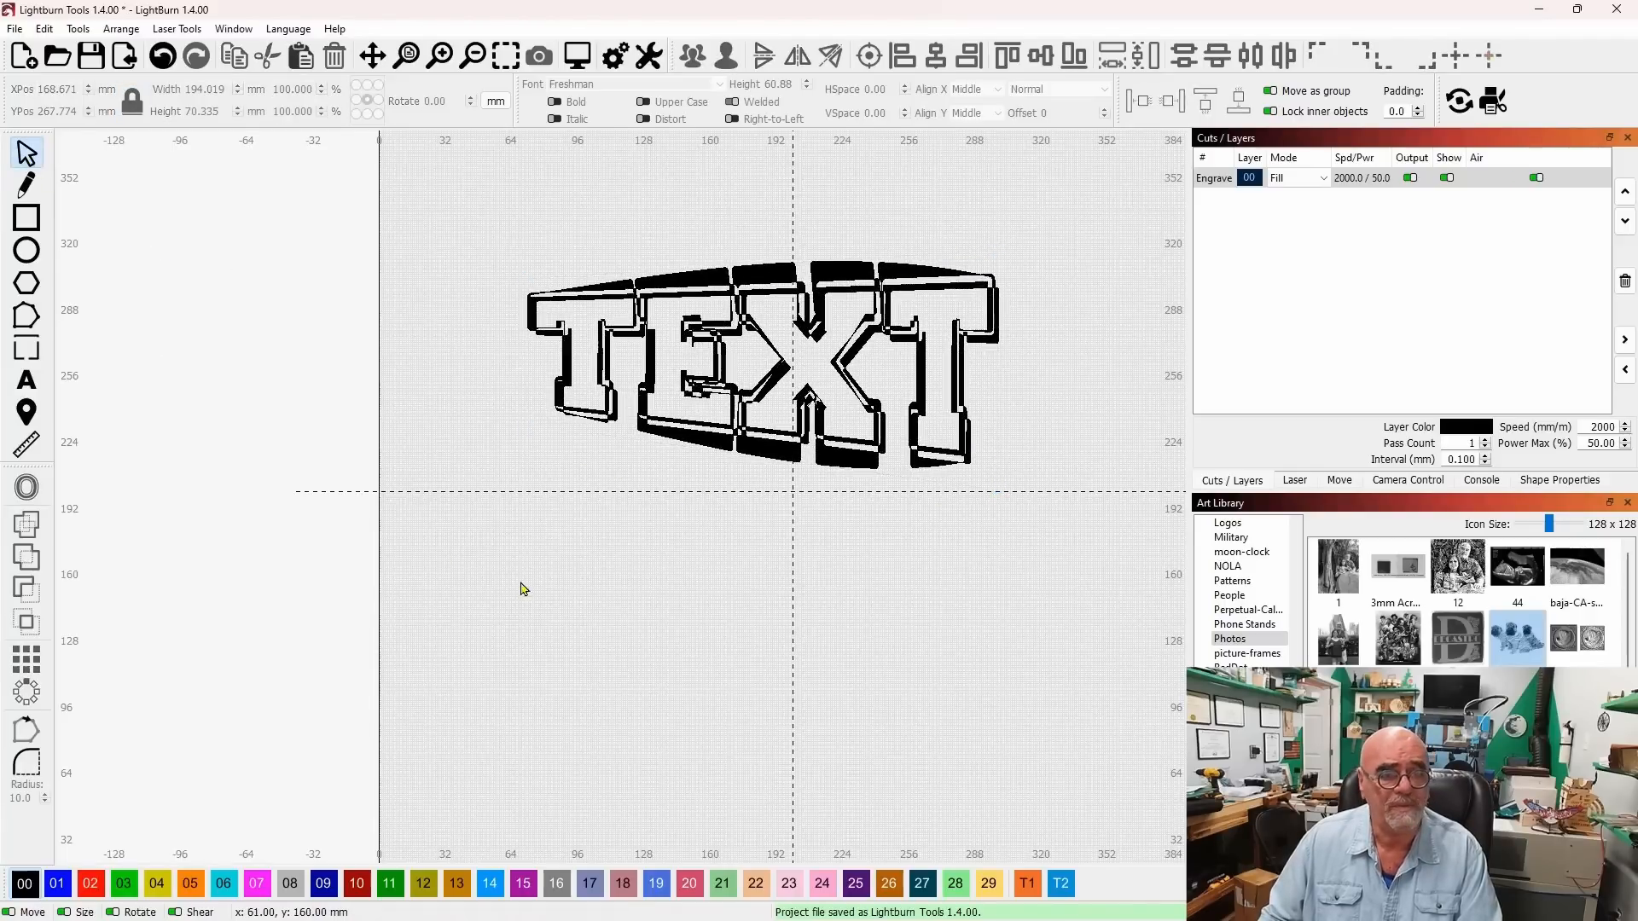
drag(673, 578, 644, 597)
scroll(640, 595, down, 4)
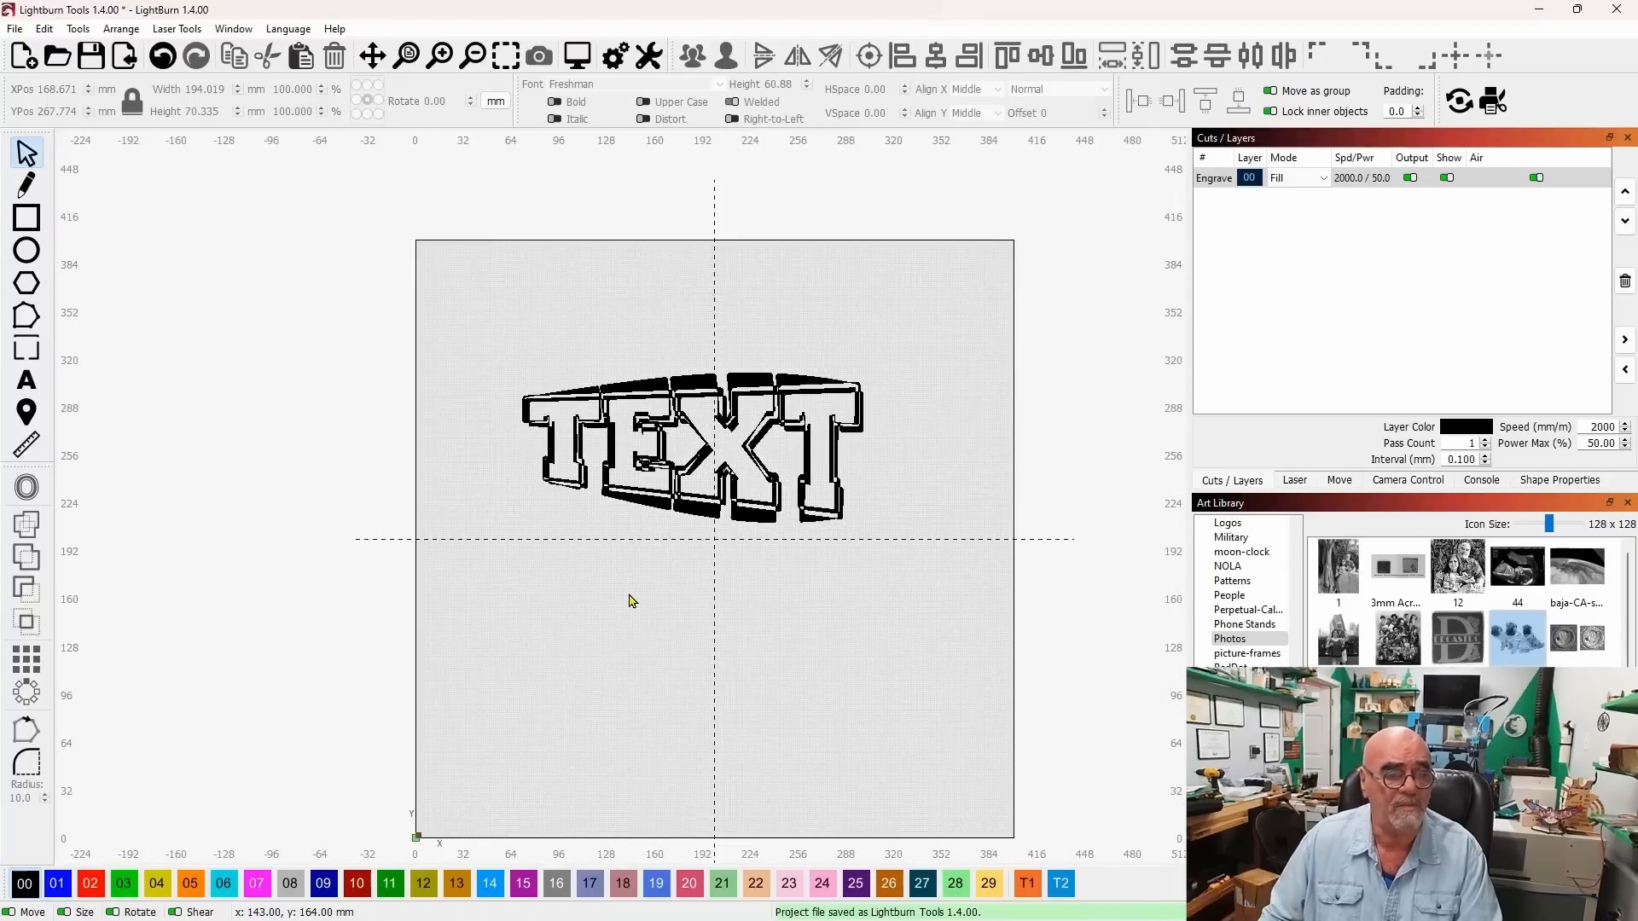